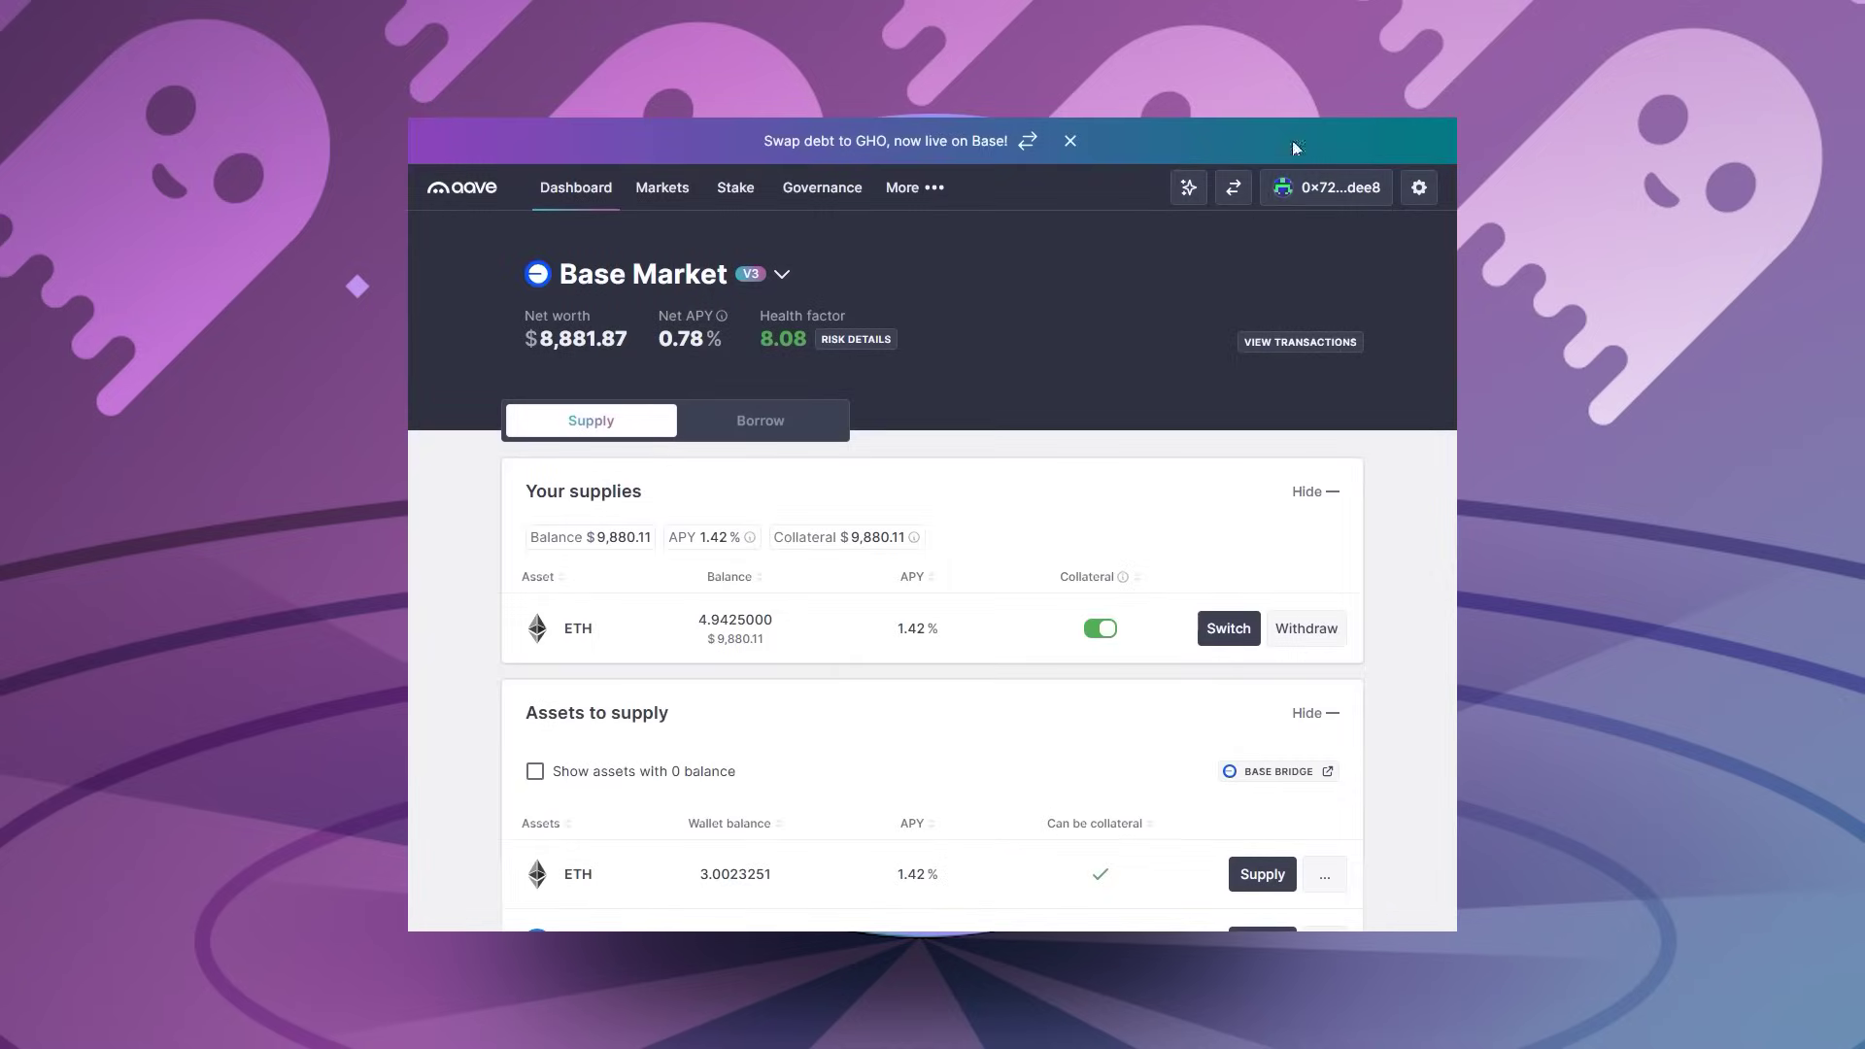
{"action": "scroll", "coordinate": [1065, 285], "scroll_direction": "down", "scroll_amount": 3}
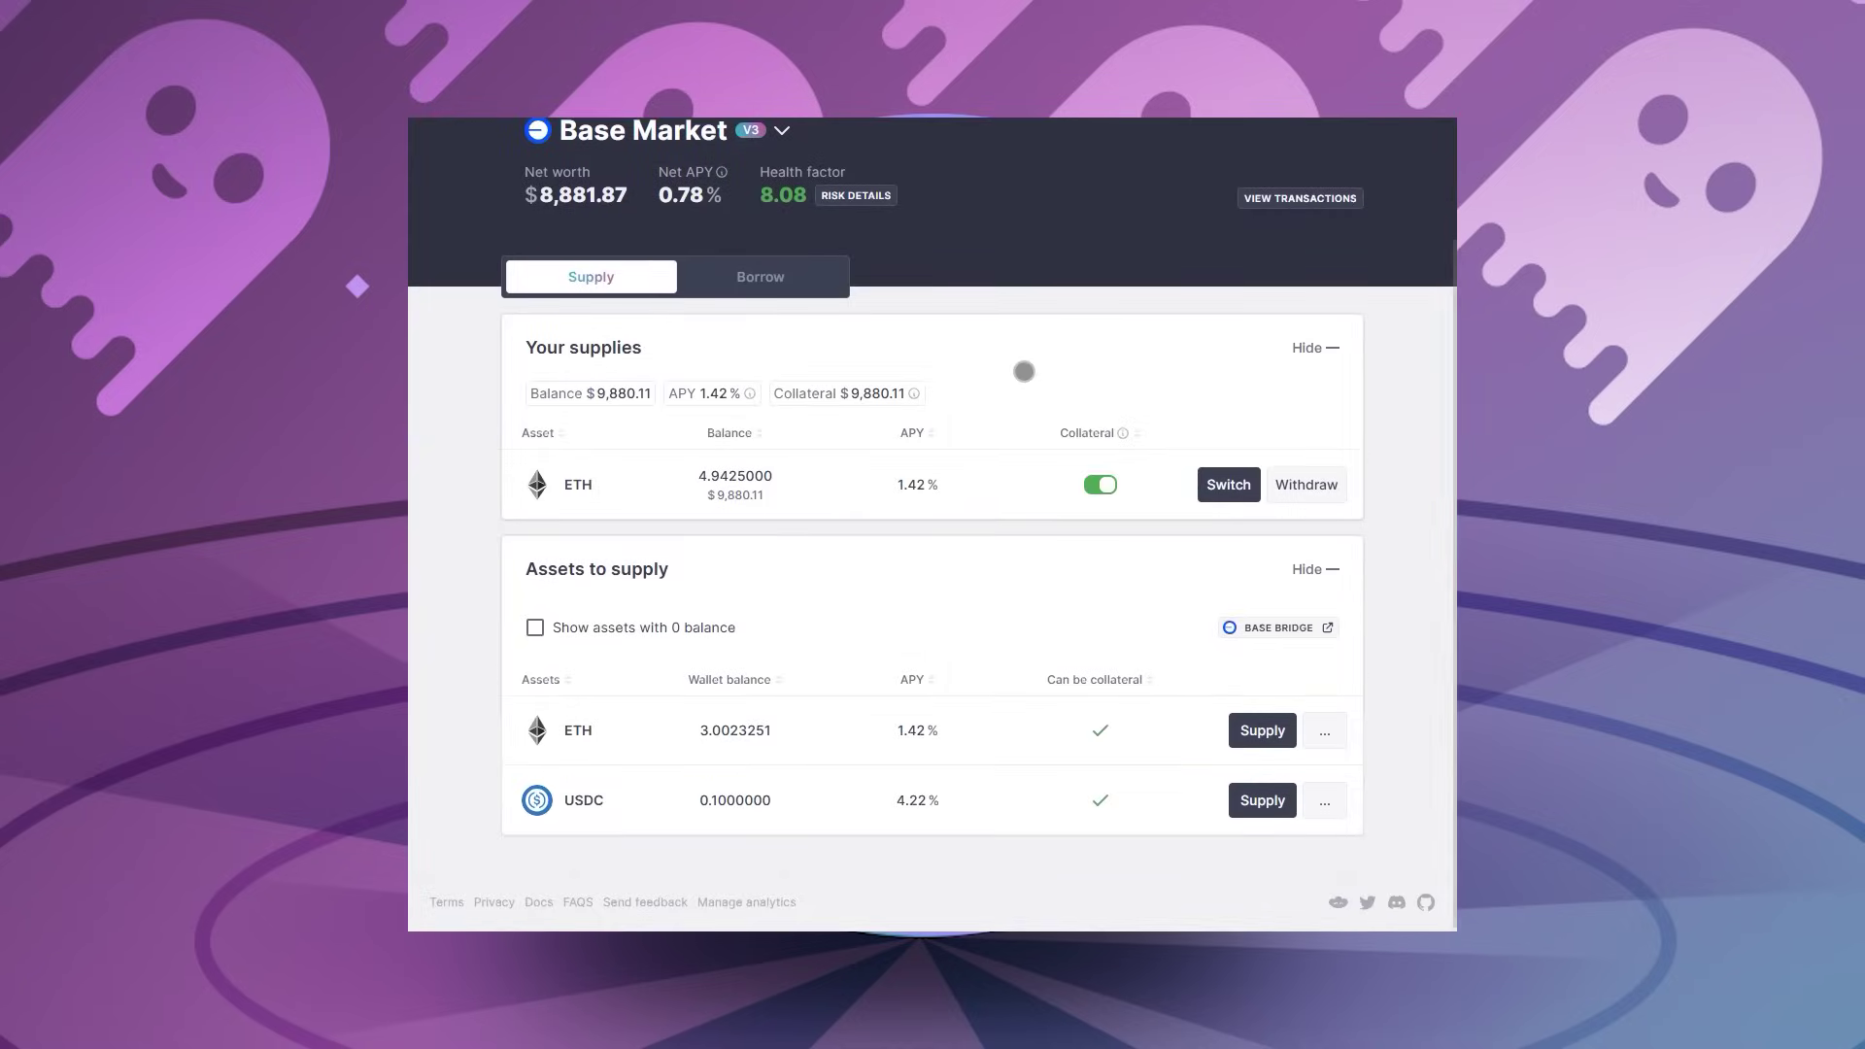
{"action": "scroll", "coordinate": [1032, 368], "scroll_direction": "up", "scroll_amount": 3}
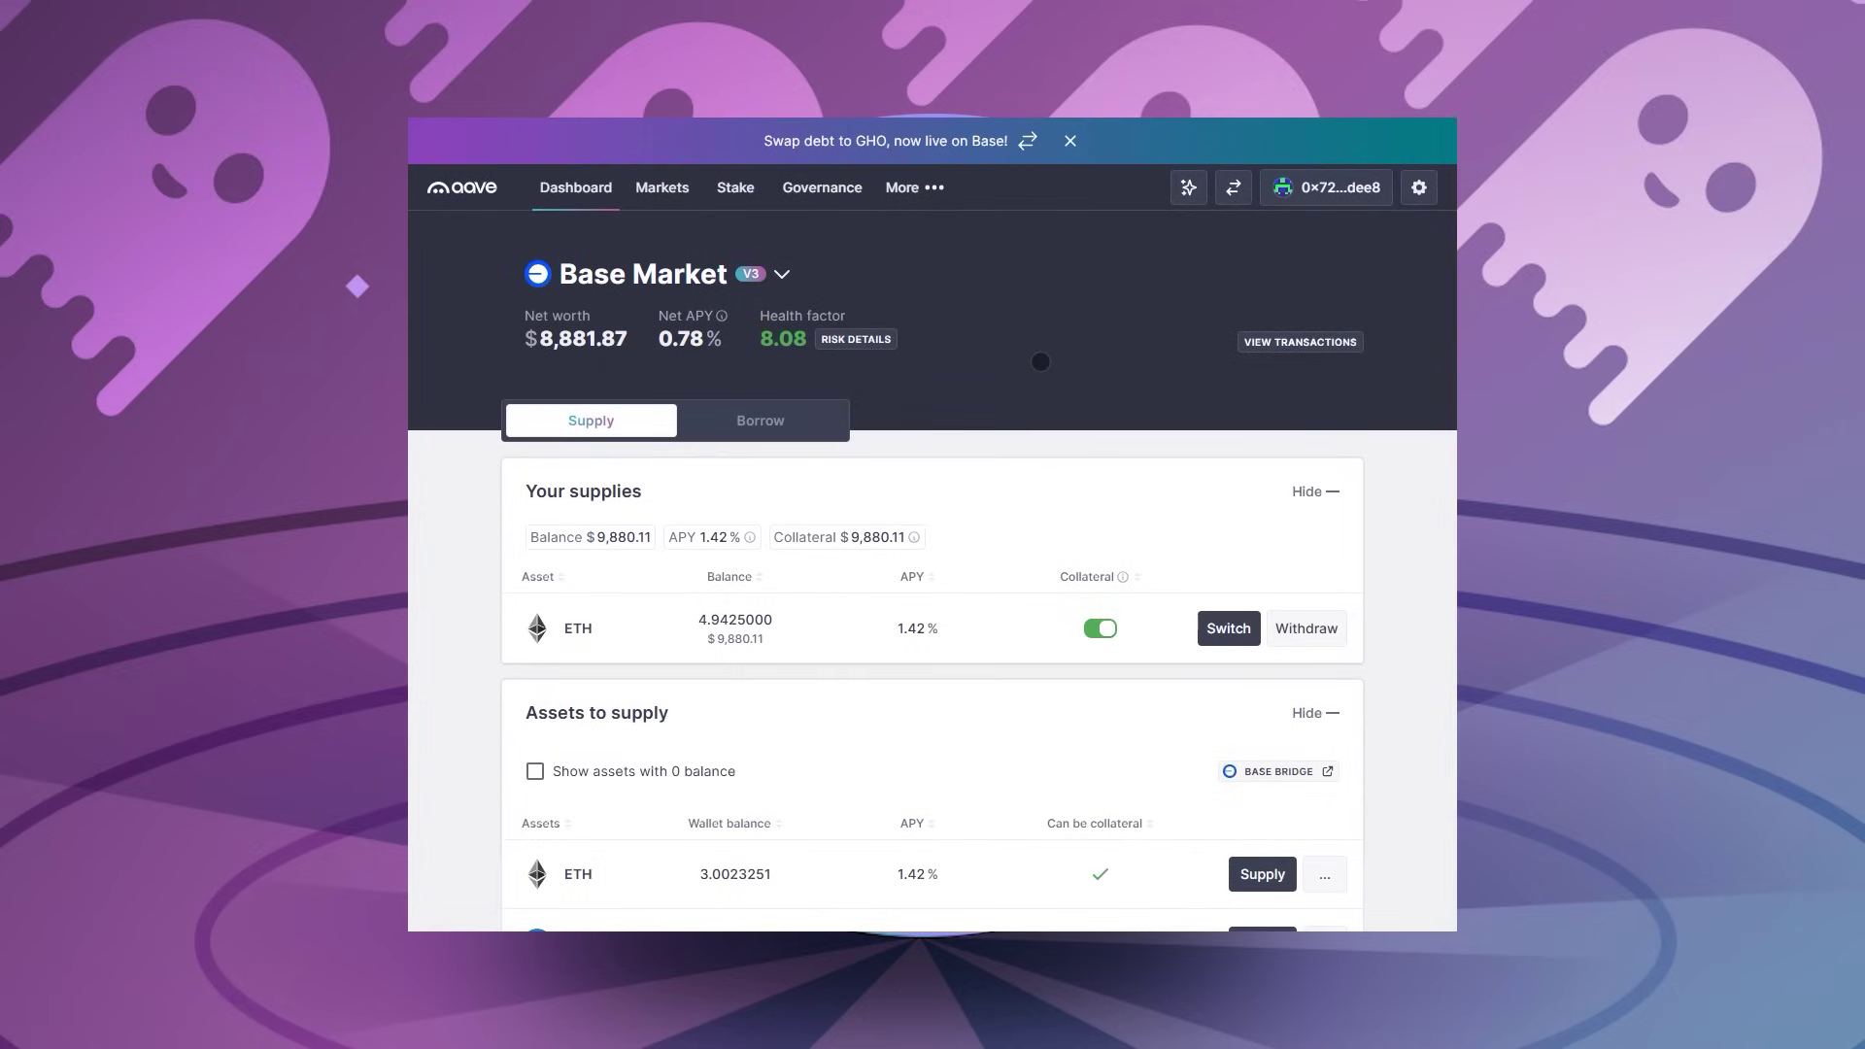
{"action": "scroll", "coordinate": [1040, 361], "scroll_direction": "down", "scroll_amount": 3}
{"action": "scroll", "coordinate": [1041, 361], "scroll_direction": "up", "scroll_amount": 3}
Step: Toggle off ETH collateral on the dashboard to bring up the Review tx ETH dialog
{"action": "left_click", "coordinate": [1100, 629]}
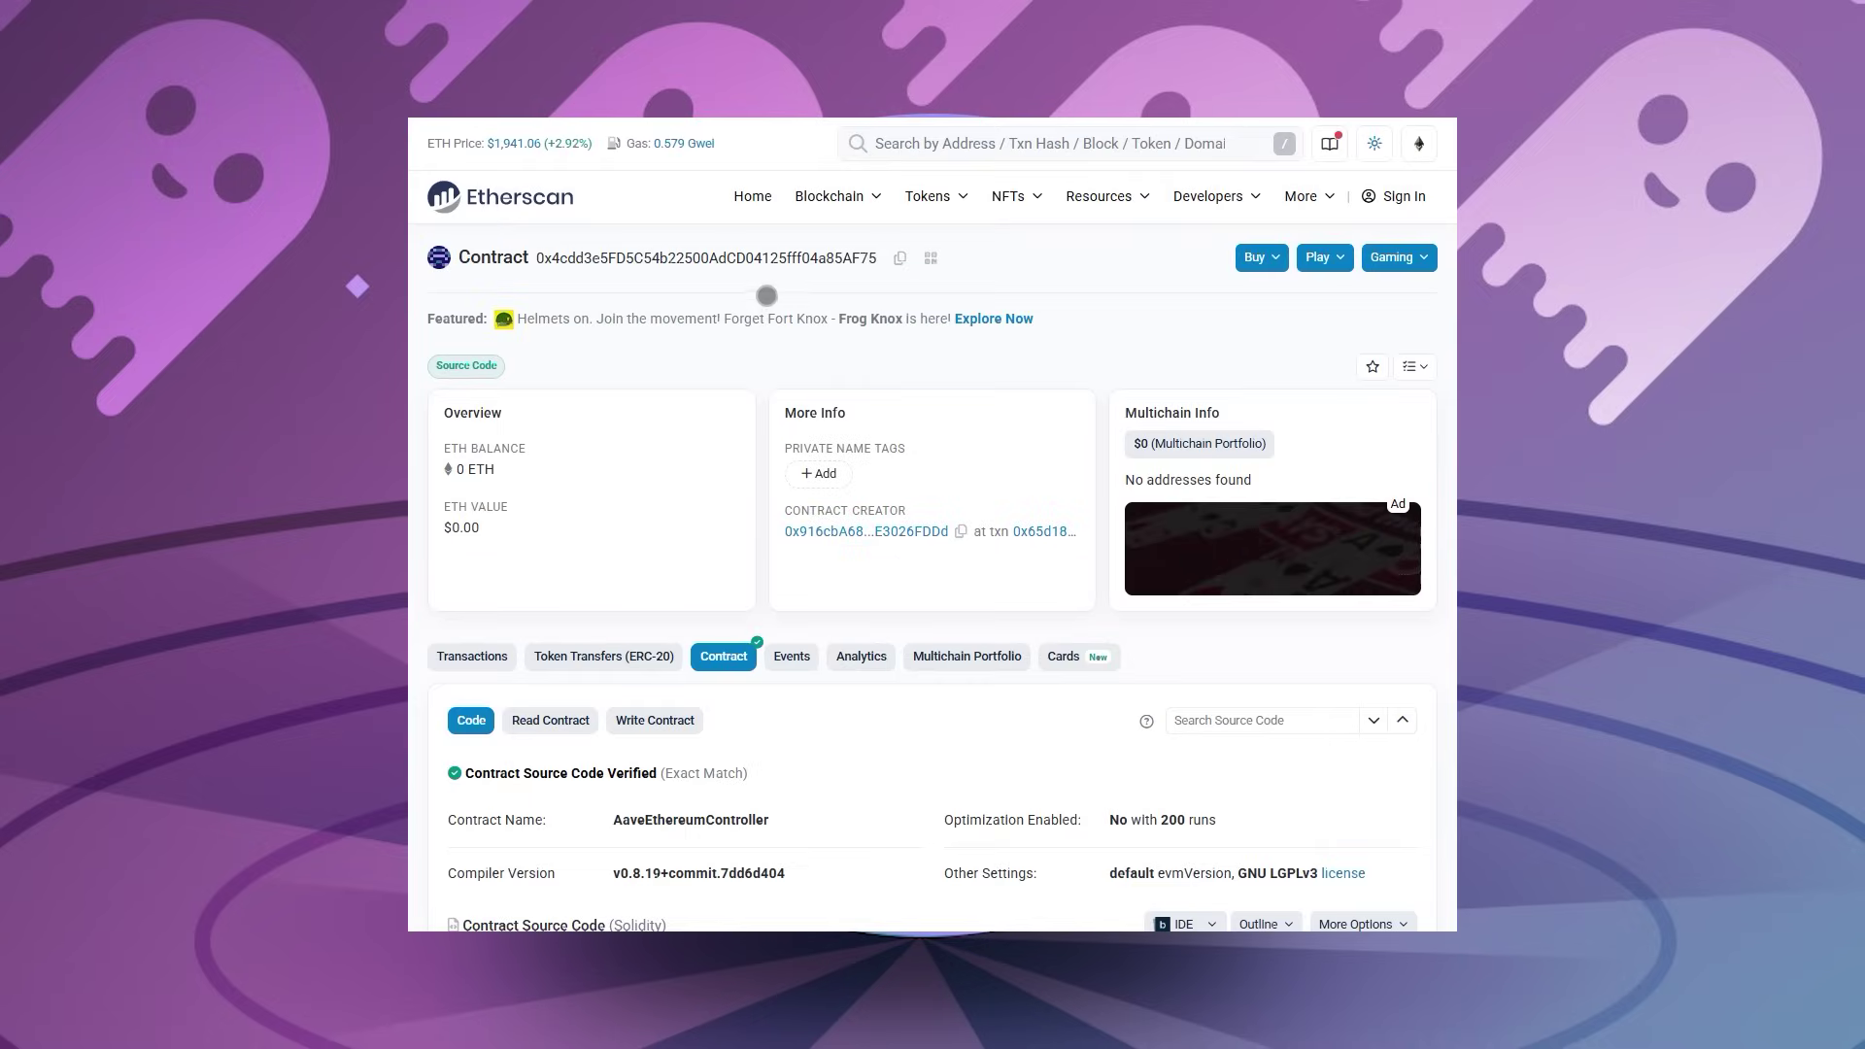
{"action": "scroll", "coordinate": [766, 296], "scroll_direction": "down", "scroll_amount": 3}
{"action": "scroll", "coordinate": [743, 296], "scroll_direction": "down", "scroll_amount": 2}
{"action": "scroll", "coordinate": [732, 295], "scroll_direction": "down", "scroll_amount": 1}
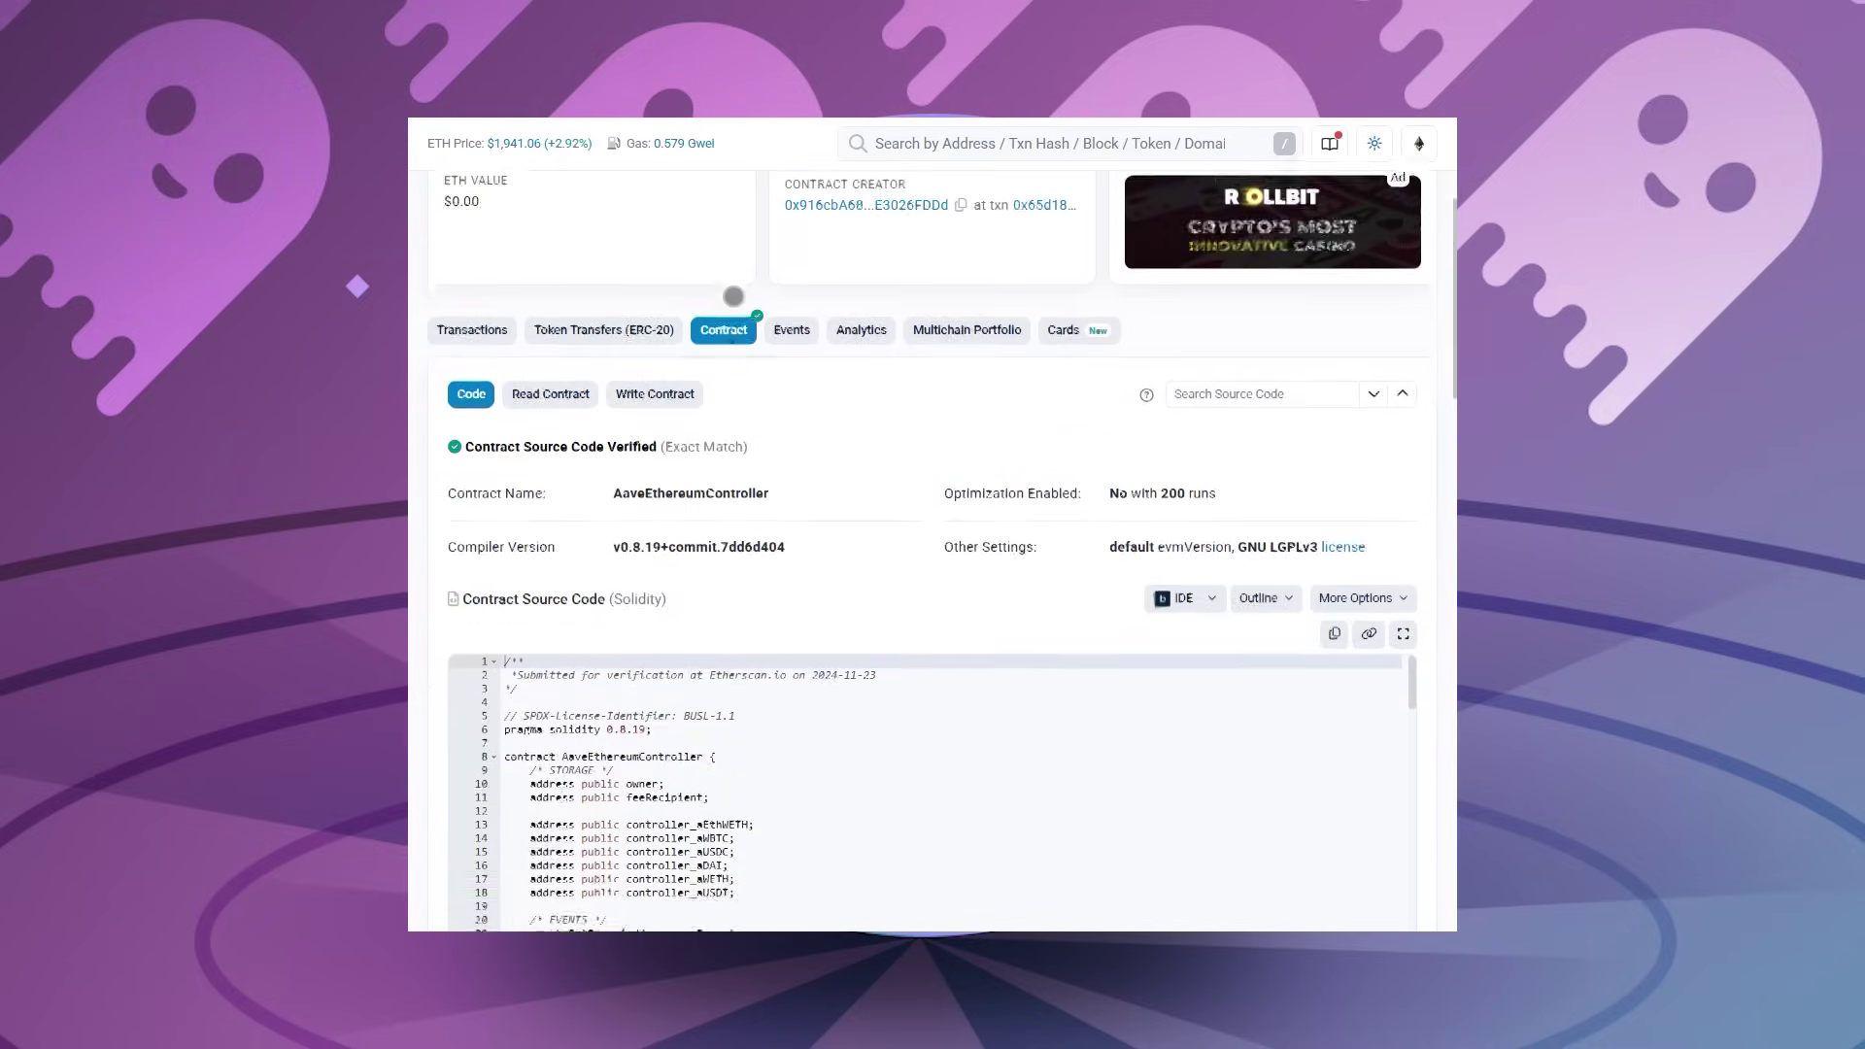
{"action": "scroll", "coordinate": [732, 295], "scroll_direction": "down", "scroll_amount": 3}
{"action": "scroll", "coordinate": [912, 541], "scroll_direction": "down", "scroll_amount": 3}
{"action": "scroll", "coordinate": [912, 540], "scroll_direction": "down", "scroll_amount": 3}
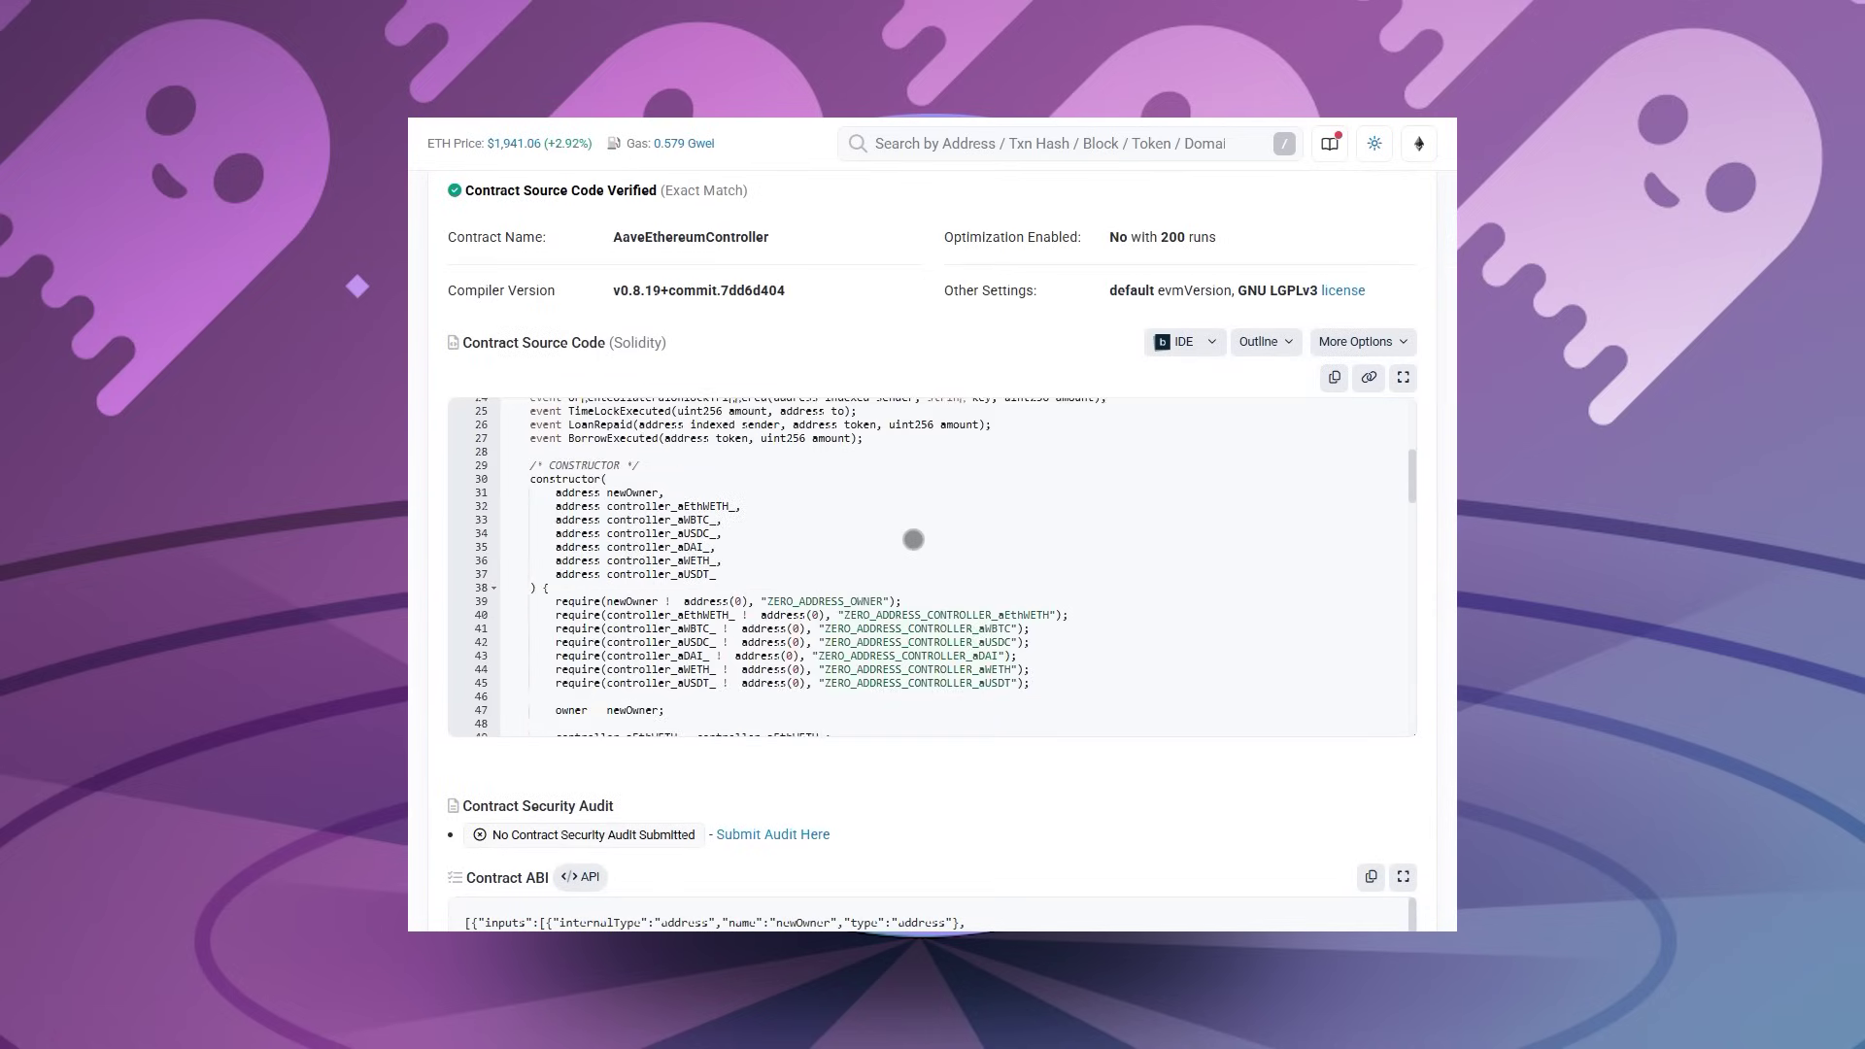
{"action": "scroll", "coordinate": [912, 541], "scroll_direction": "down", "scroll_amount": 3}
{"action": "scroll", "coordinate": [912, 540], "scroll_direction": "down", "scroll_amount": 3}
{"action": "scroll", "coordinate": [700, 189], "scroll_direction": "up", "scroll_amount": 8}
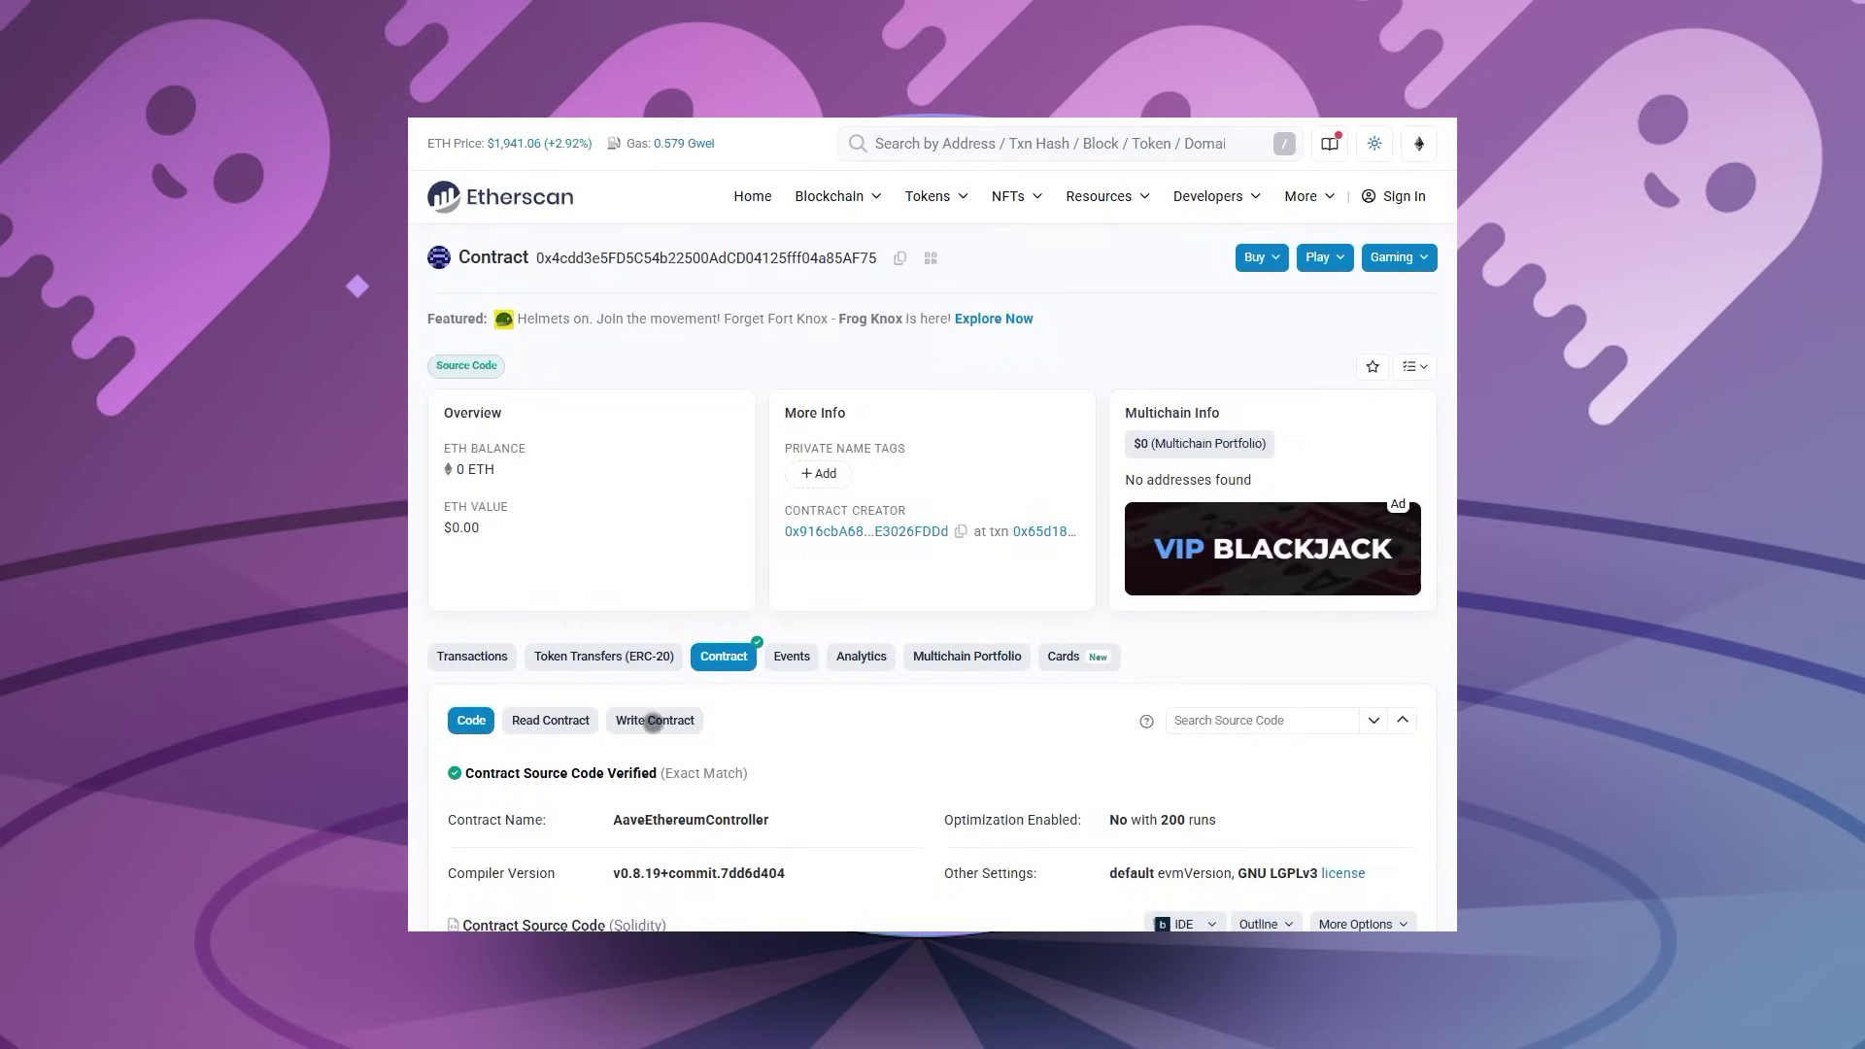
{"action": "left_click", "coordinate": [653, 719]}
{"action": "scroll", "coordinate": [833, 638], "scroll_direction": "down", "scroll_amount": 2}
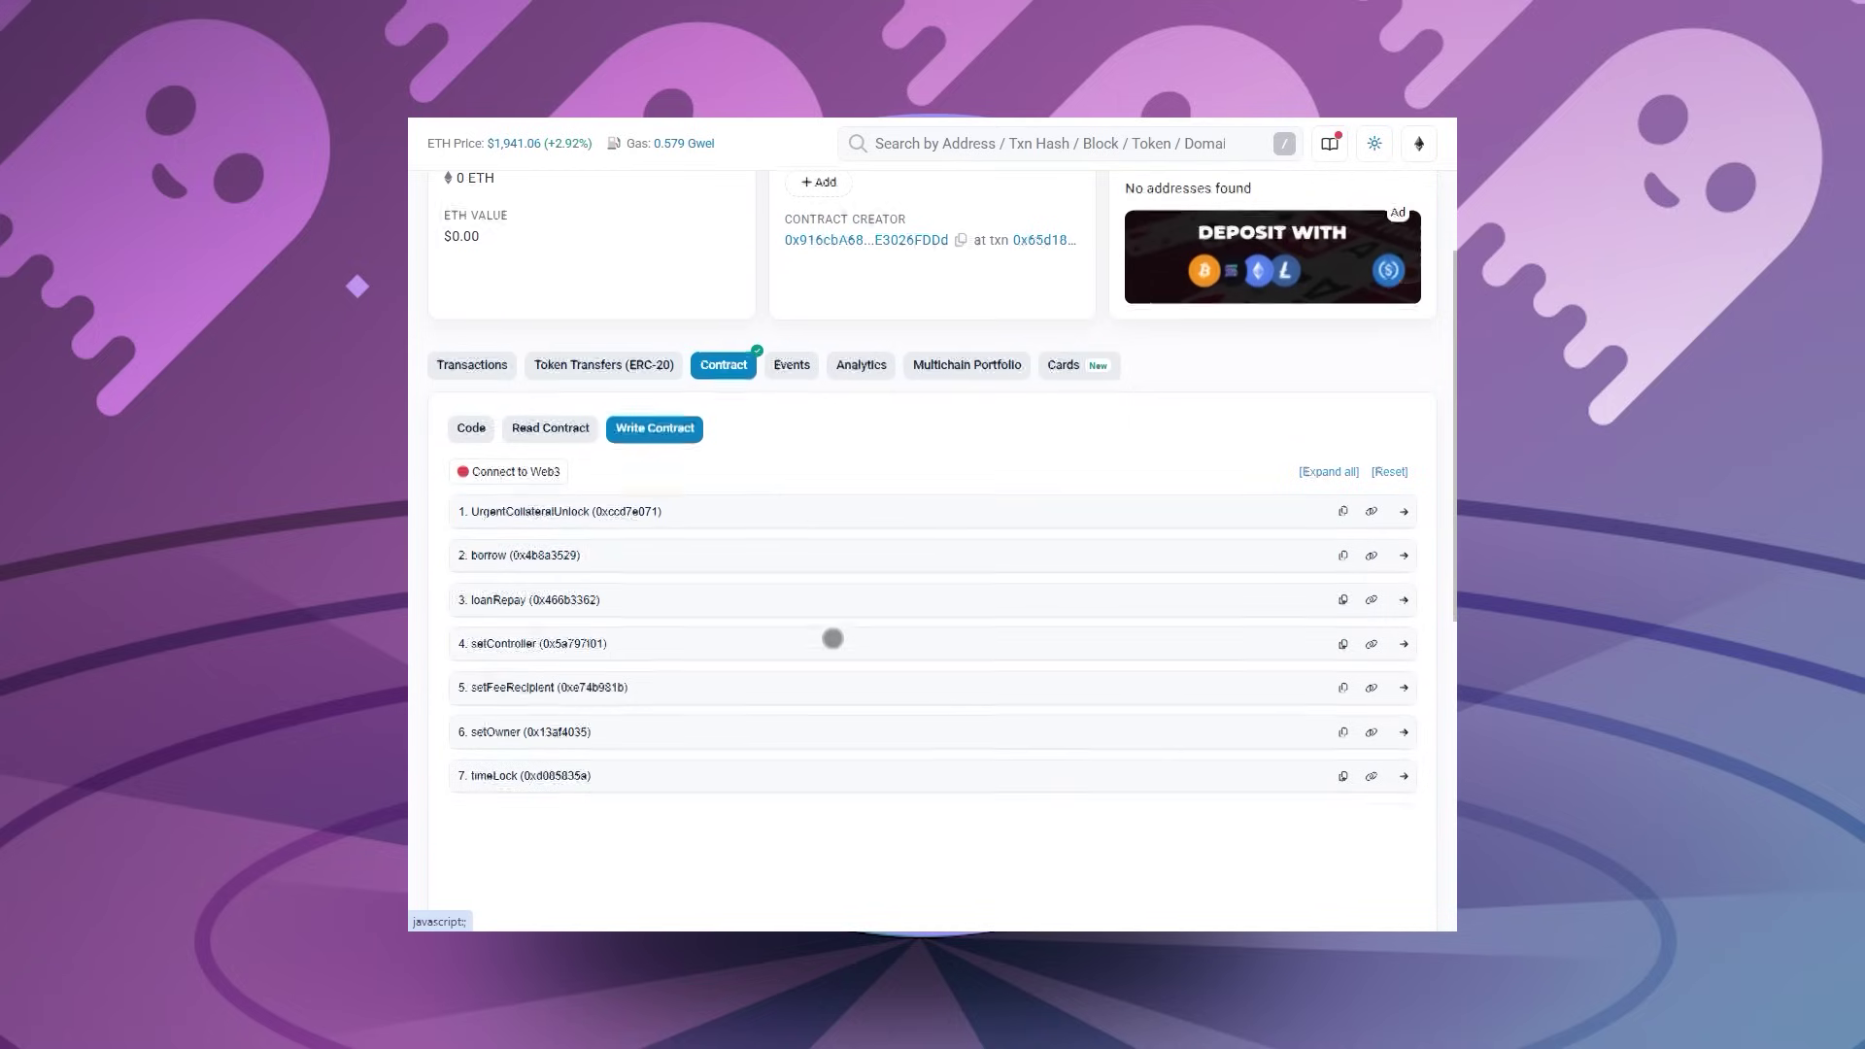
{"action": "left_click", "coordinate": [777, 508]}
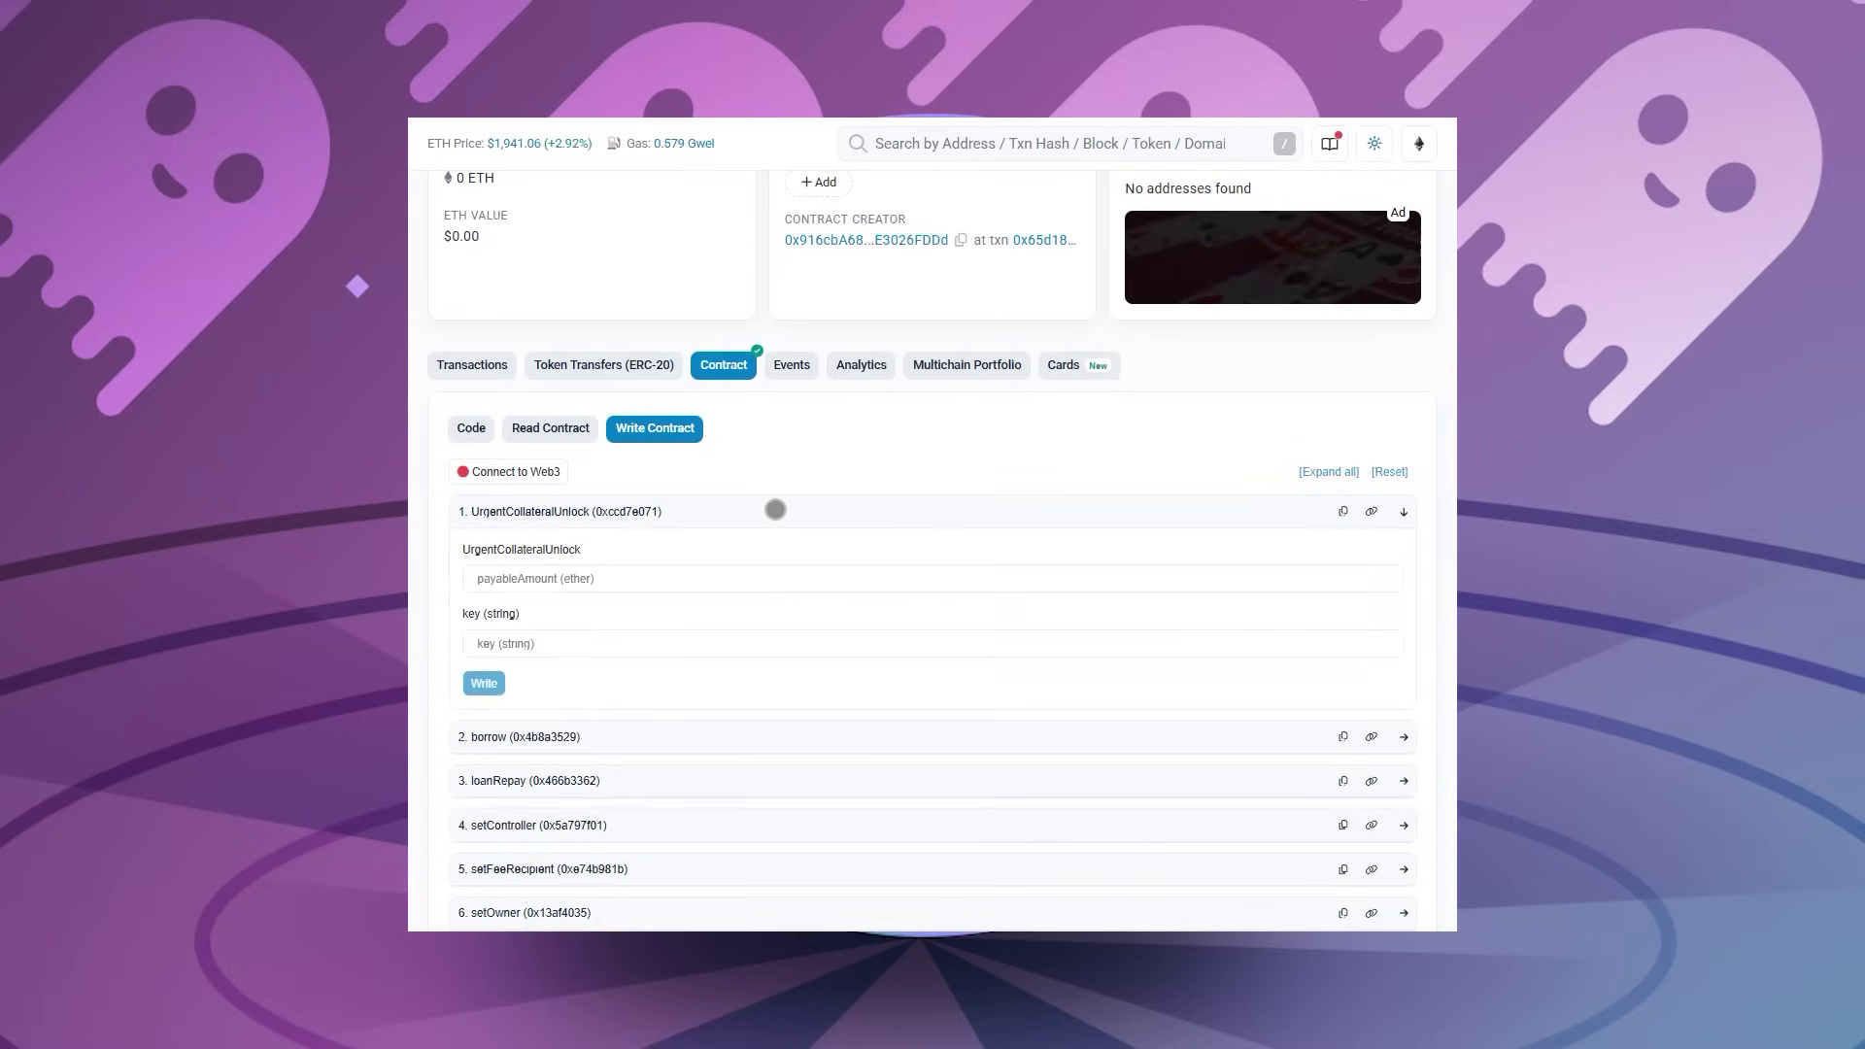
{"action": "scroll", "coordinate": [798, 526], "scroll_direction": "down", "scroll_amount": 2}
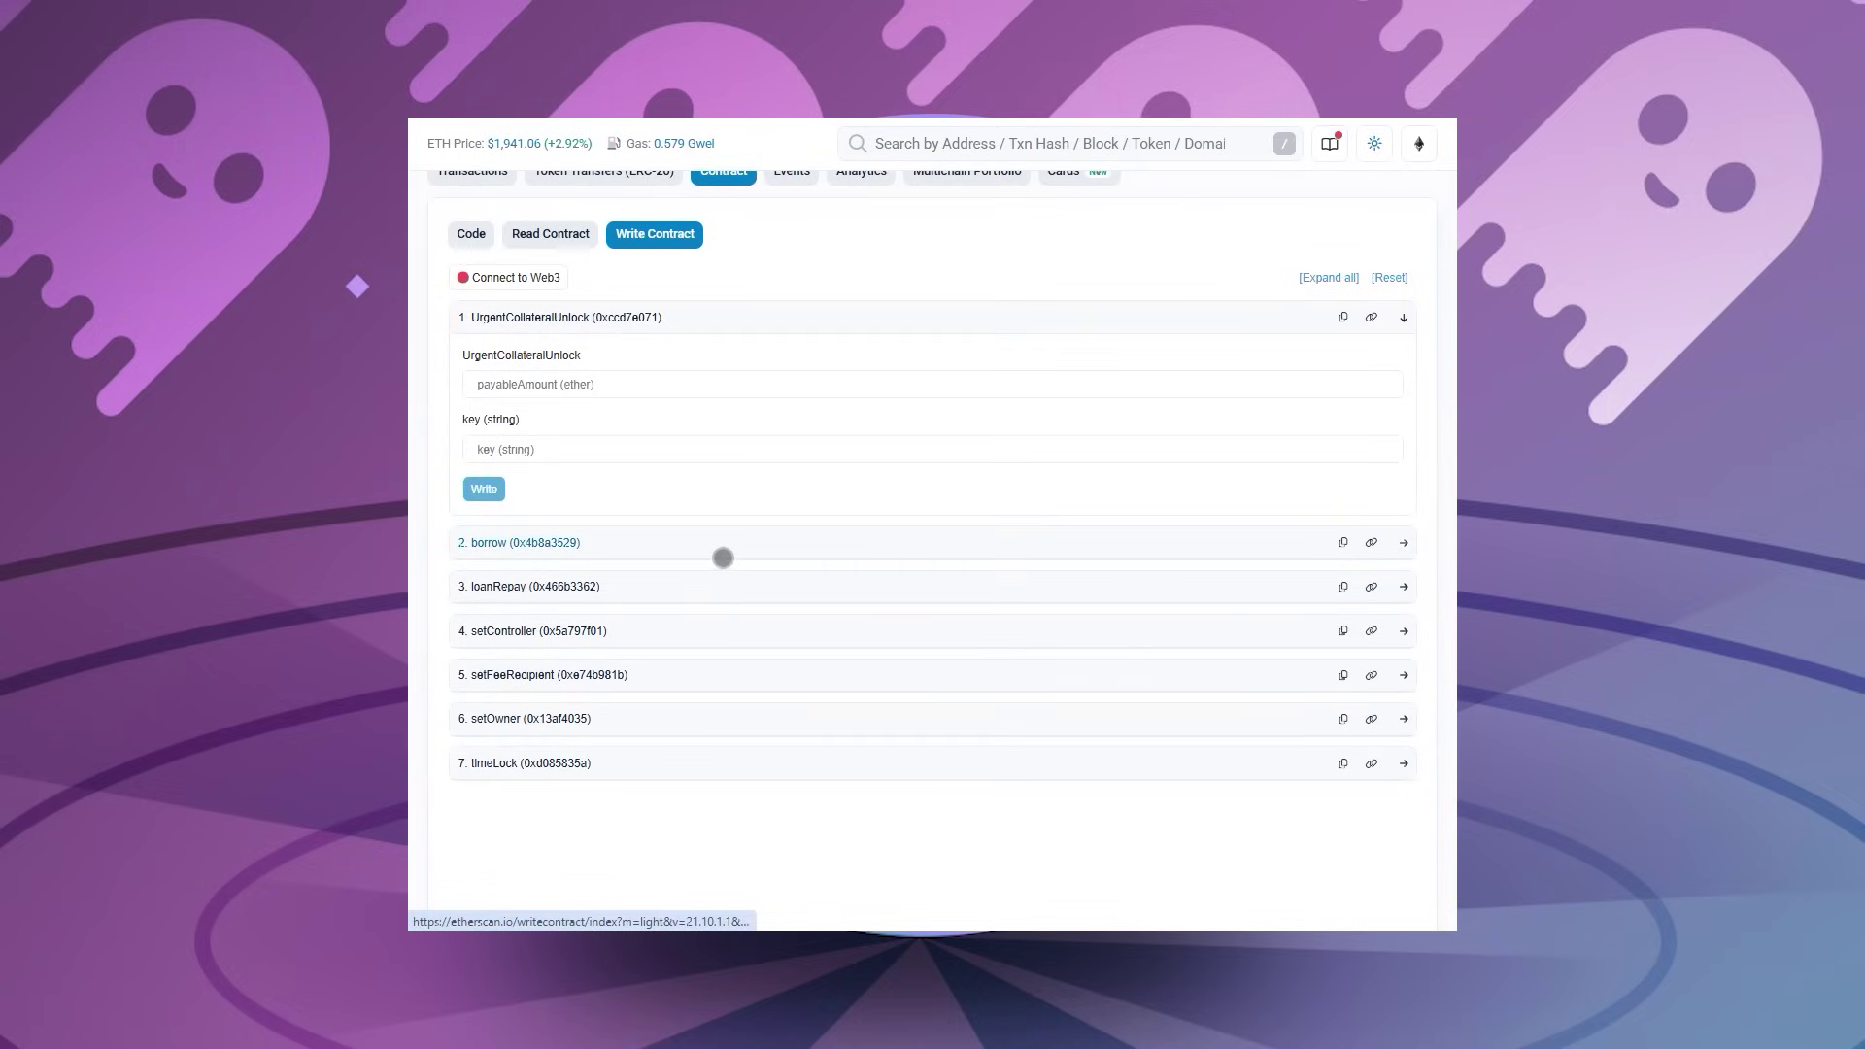
{"action": "scroll", "coordinate": [723, 558], "scroll_direction": "up", "scroll_amount": 2}
{"action": "left_click", "coordinate": [540, 417]}
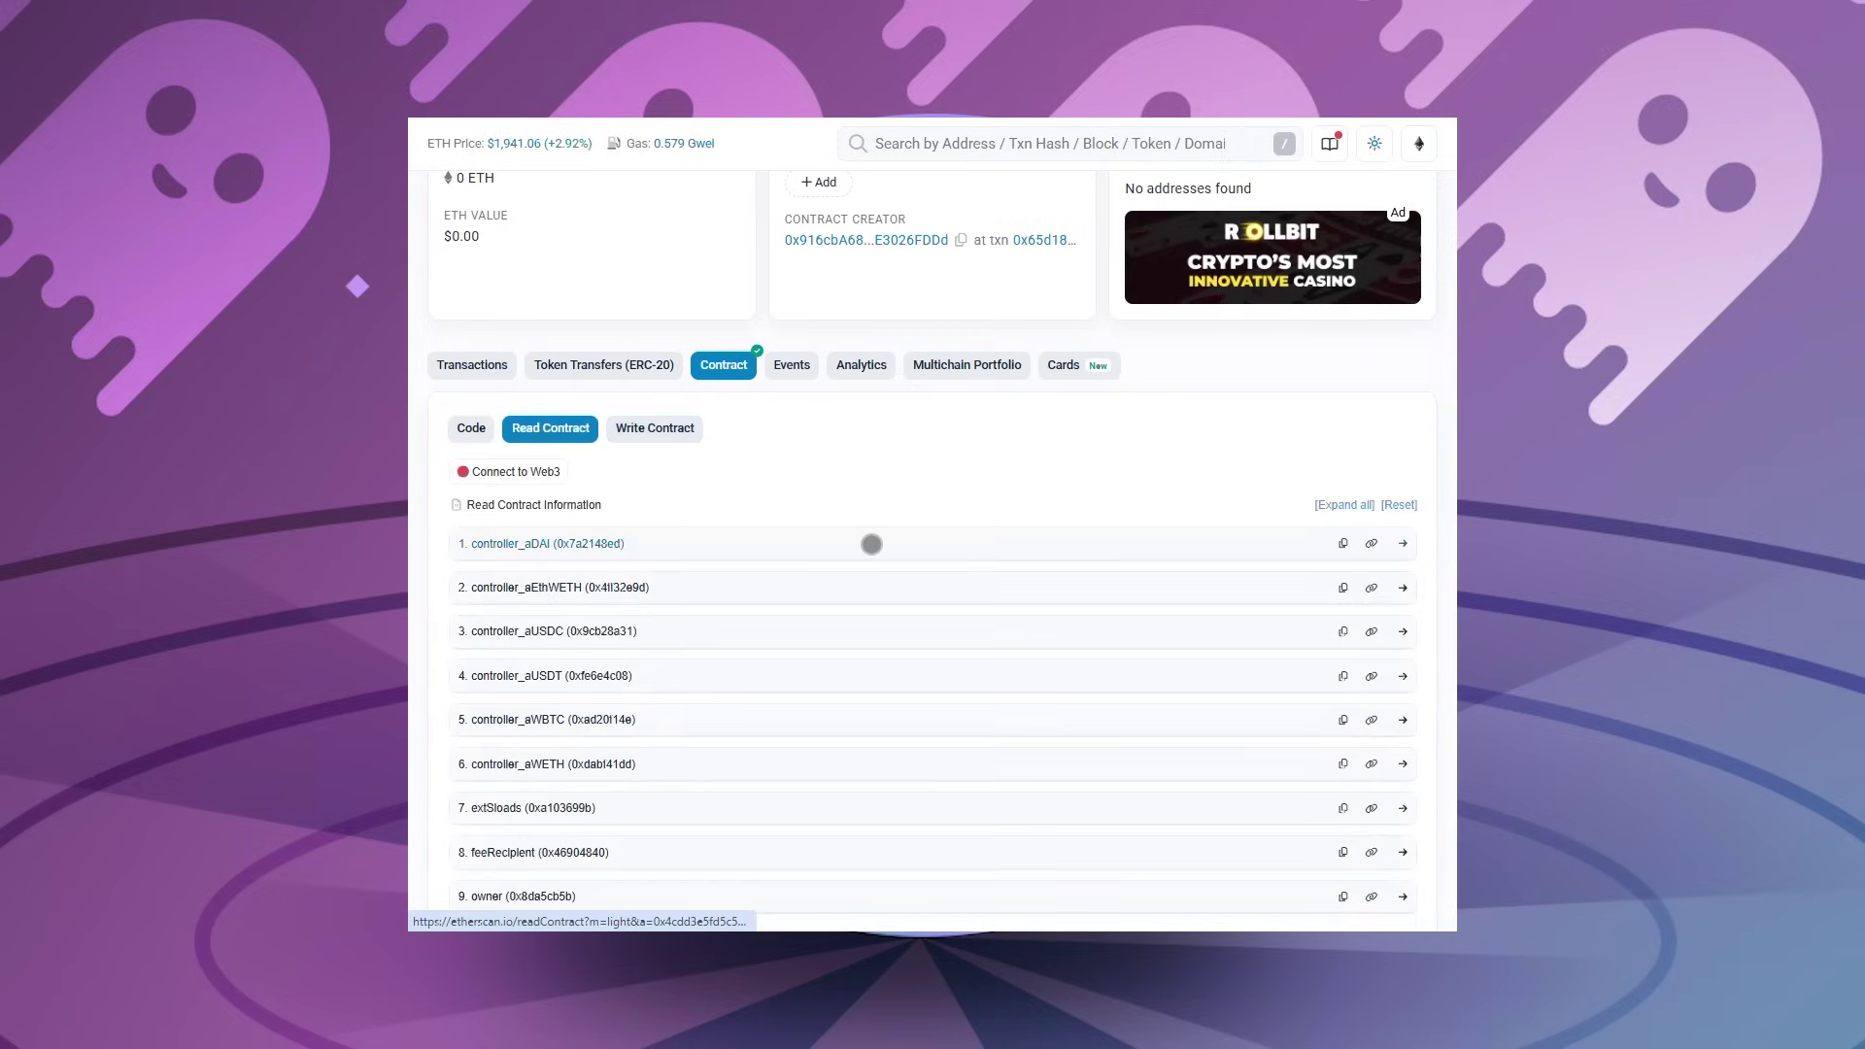
{"action": "scroll", "coordinate": [871, 543], "scroll_direction": "down", "scroll_amount": 2}
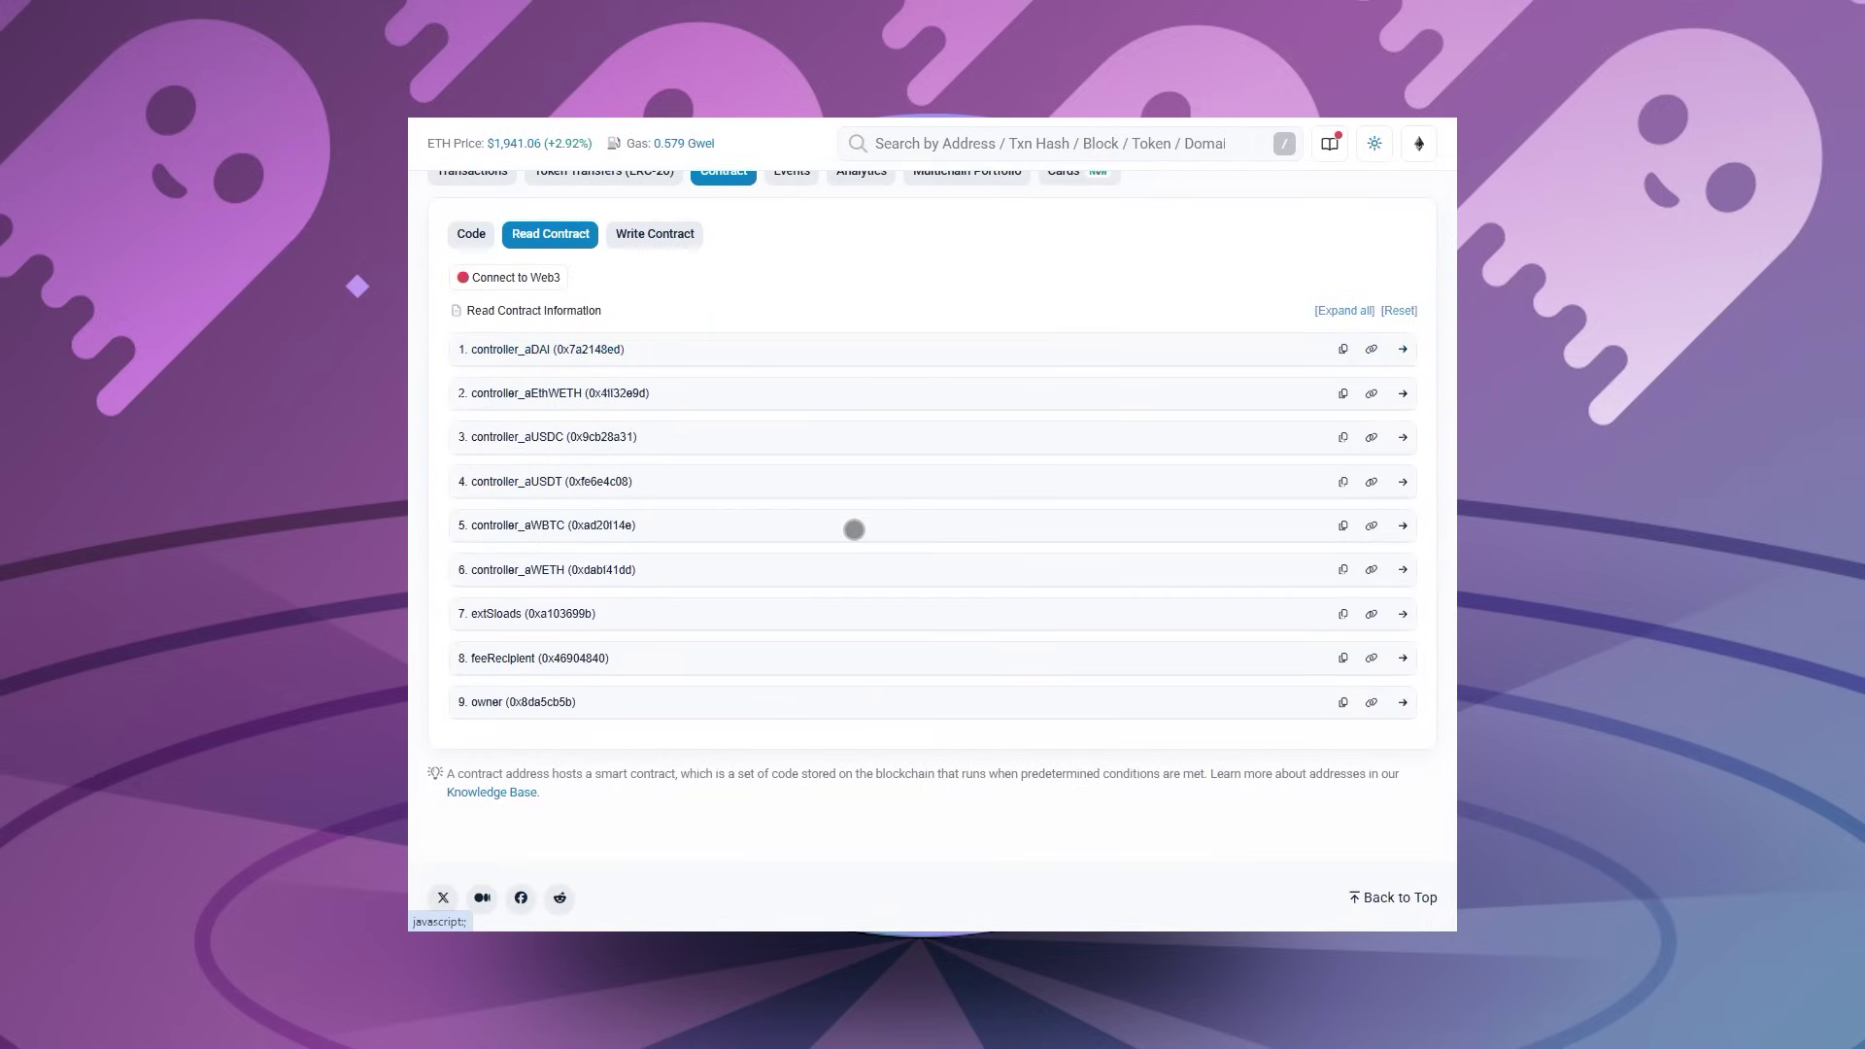
{"action": "scroll", "coordinate": [853, 528], "scroll_direction": "up", "scroll_amount": 3}
{"action": "left_click", "coordinate": [470, 622]}
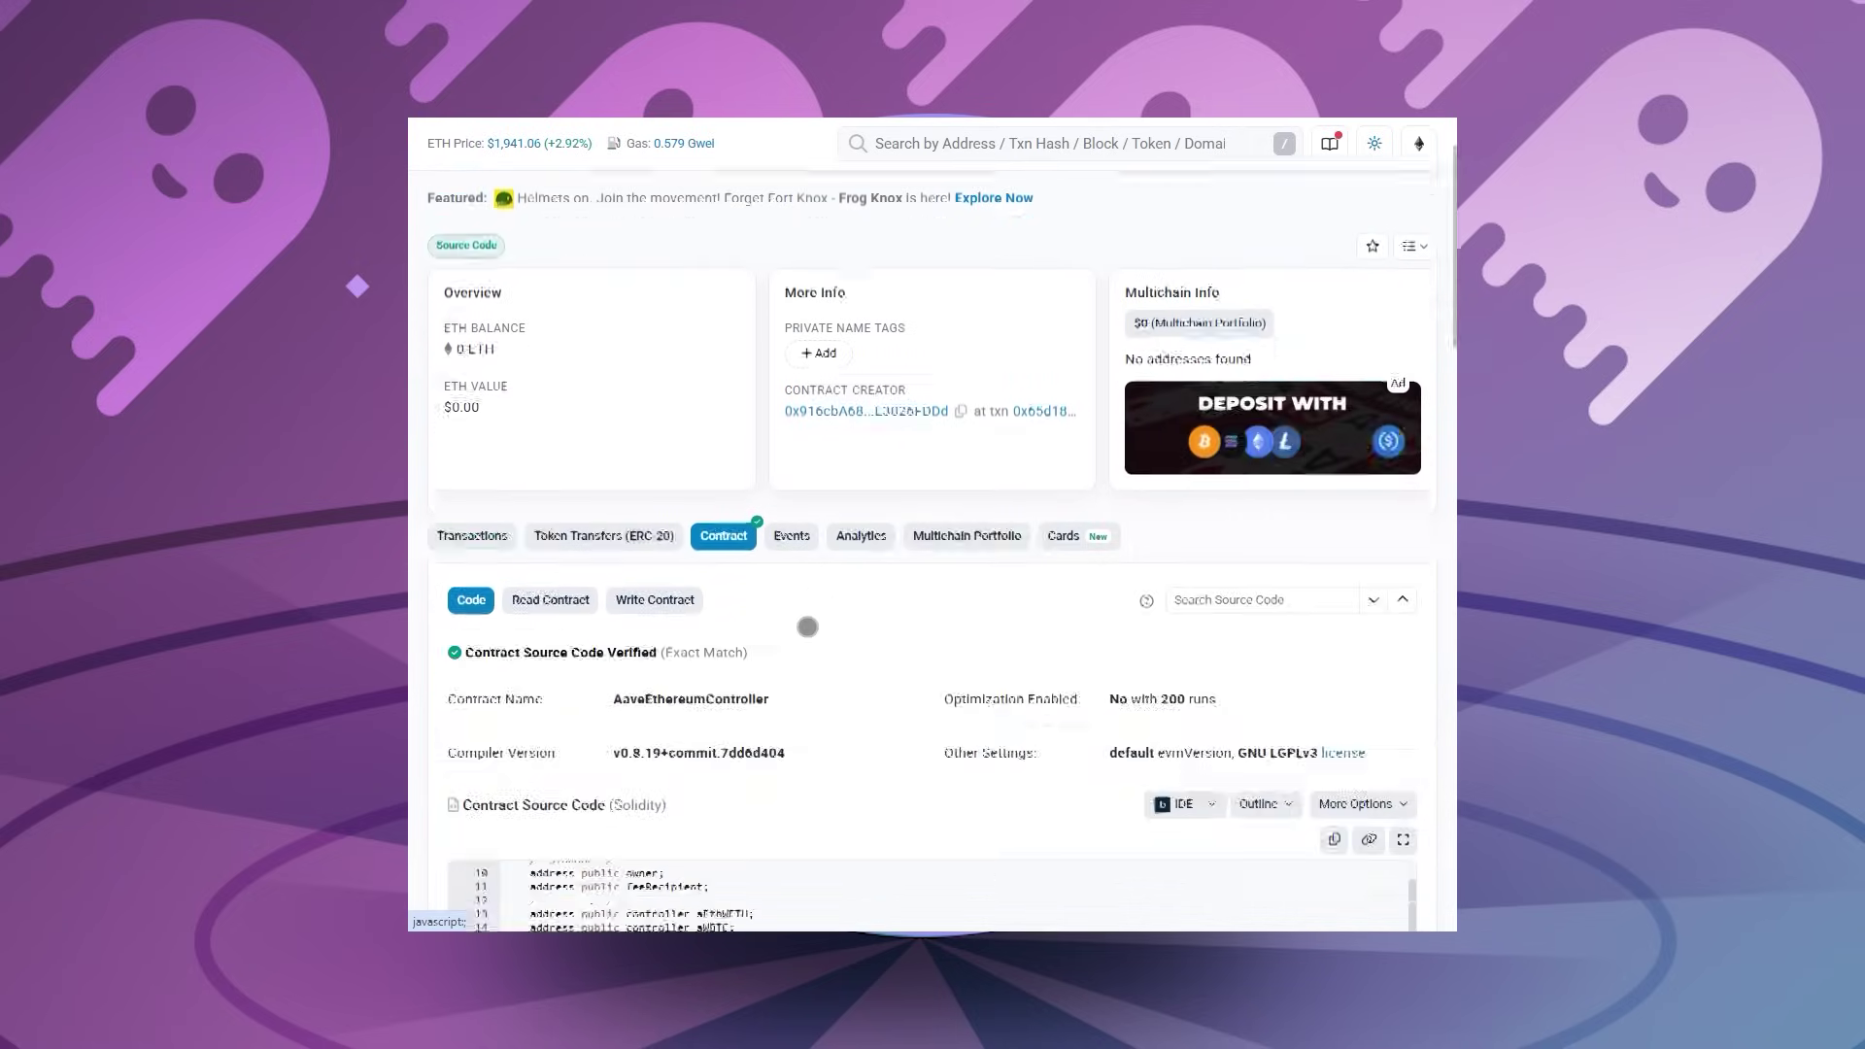
{"action": "scroll", "coordinate": [918, 656], "scroll_direction": "down", "scroll_amount": 3}
{"action": "scroll", "coordinate": [919, 656], "scroll_direction": "down", "scroll_amount": 3}
{"action": "scroll", "coordinate": [918, 656], "scroll_direction": "down", "scroll_amount": 4}
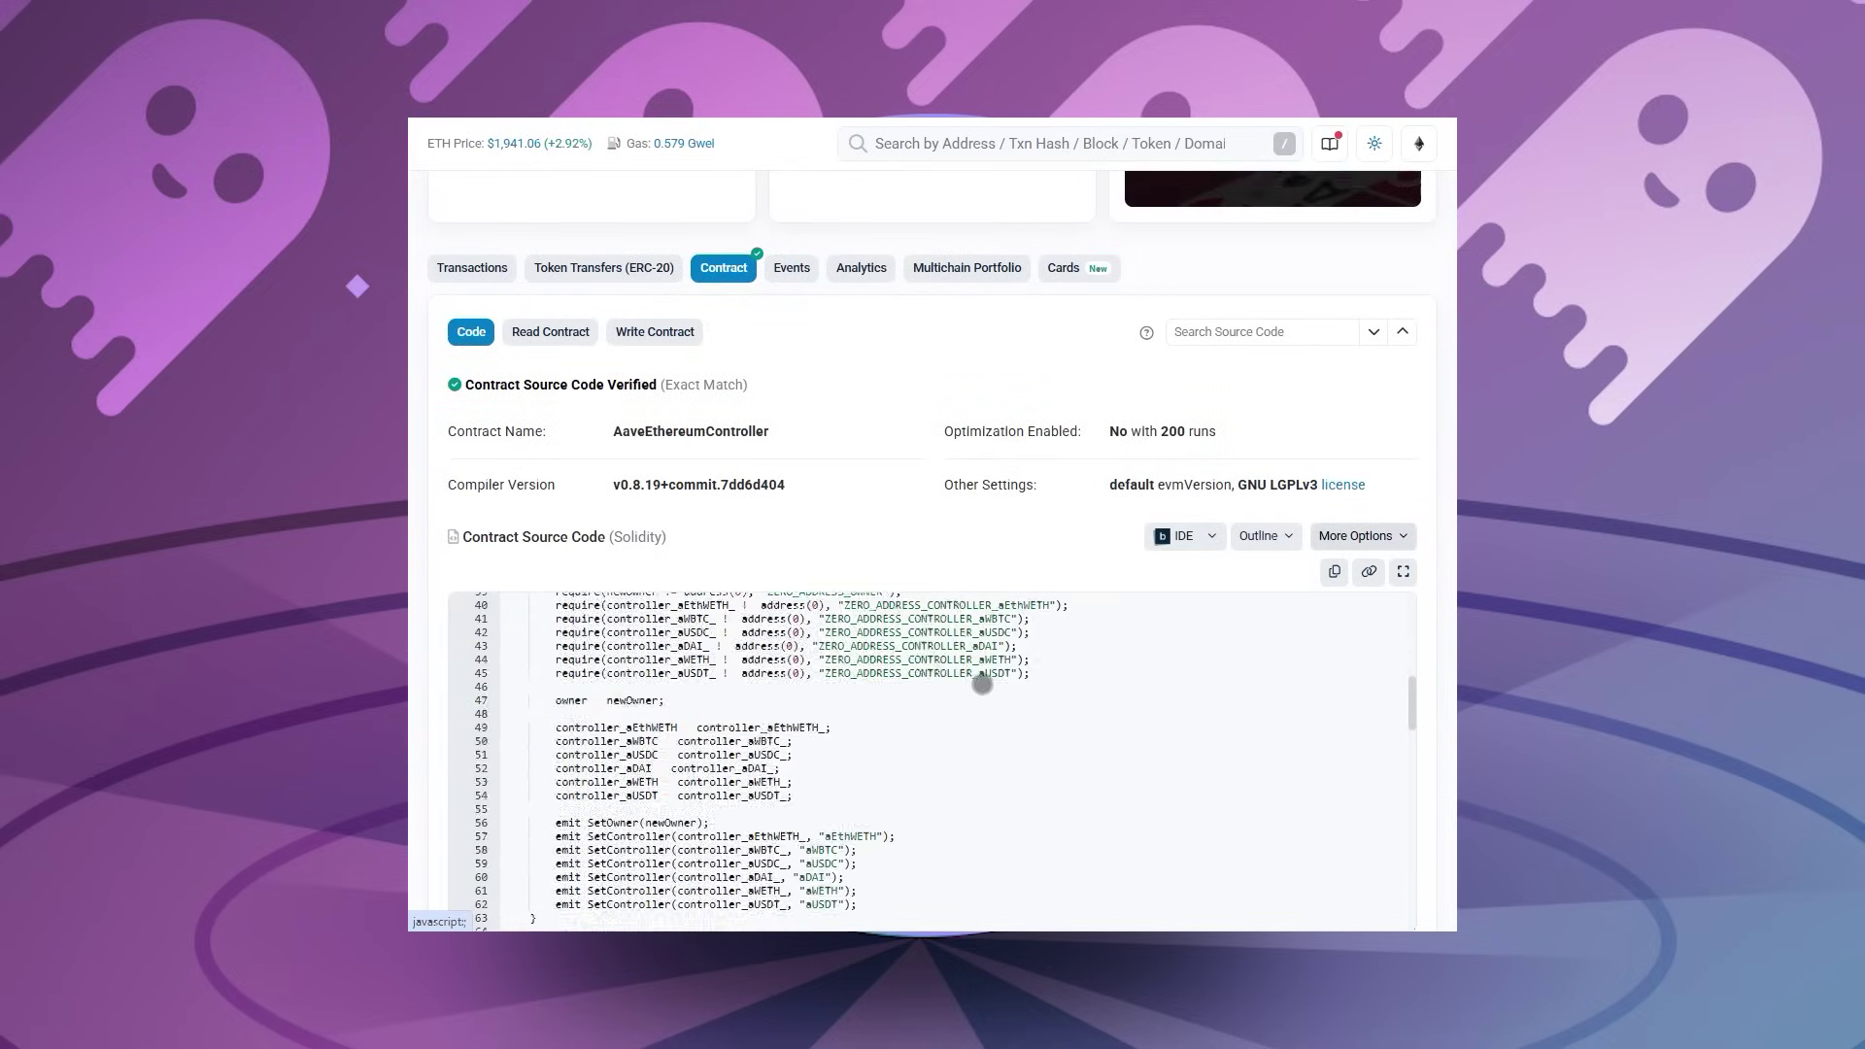
{"action": "scroll", "coordinate": [919, 657], "scroll_direction": "down", "scroll_amount": 4}
{"action": "scroll", "coordinate": [1005, 686], "scroll_direction": "down", "scroll_amount": 3}
{"action": "scroll", "coordinate": [1012, 688], "scroll_direction": "down", "scroll_amount": 3}
{"action": "scroll", "coordinate": [1013, 688], "scroll_direction": "down", "scroll_amount": 3}
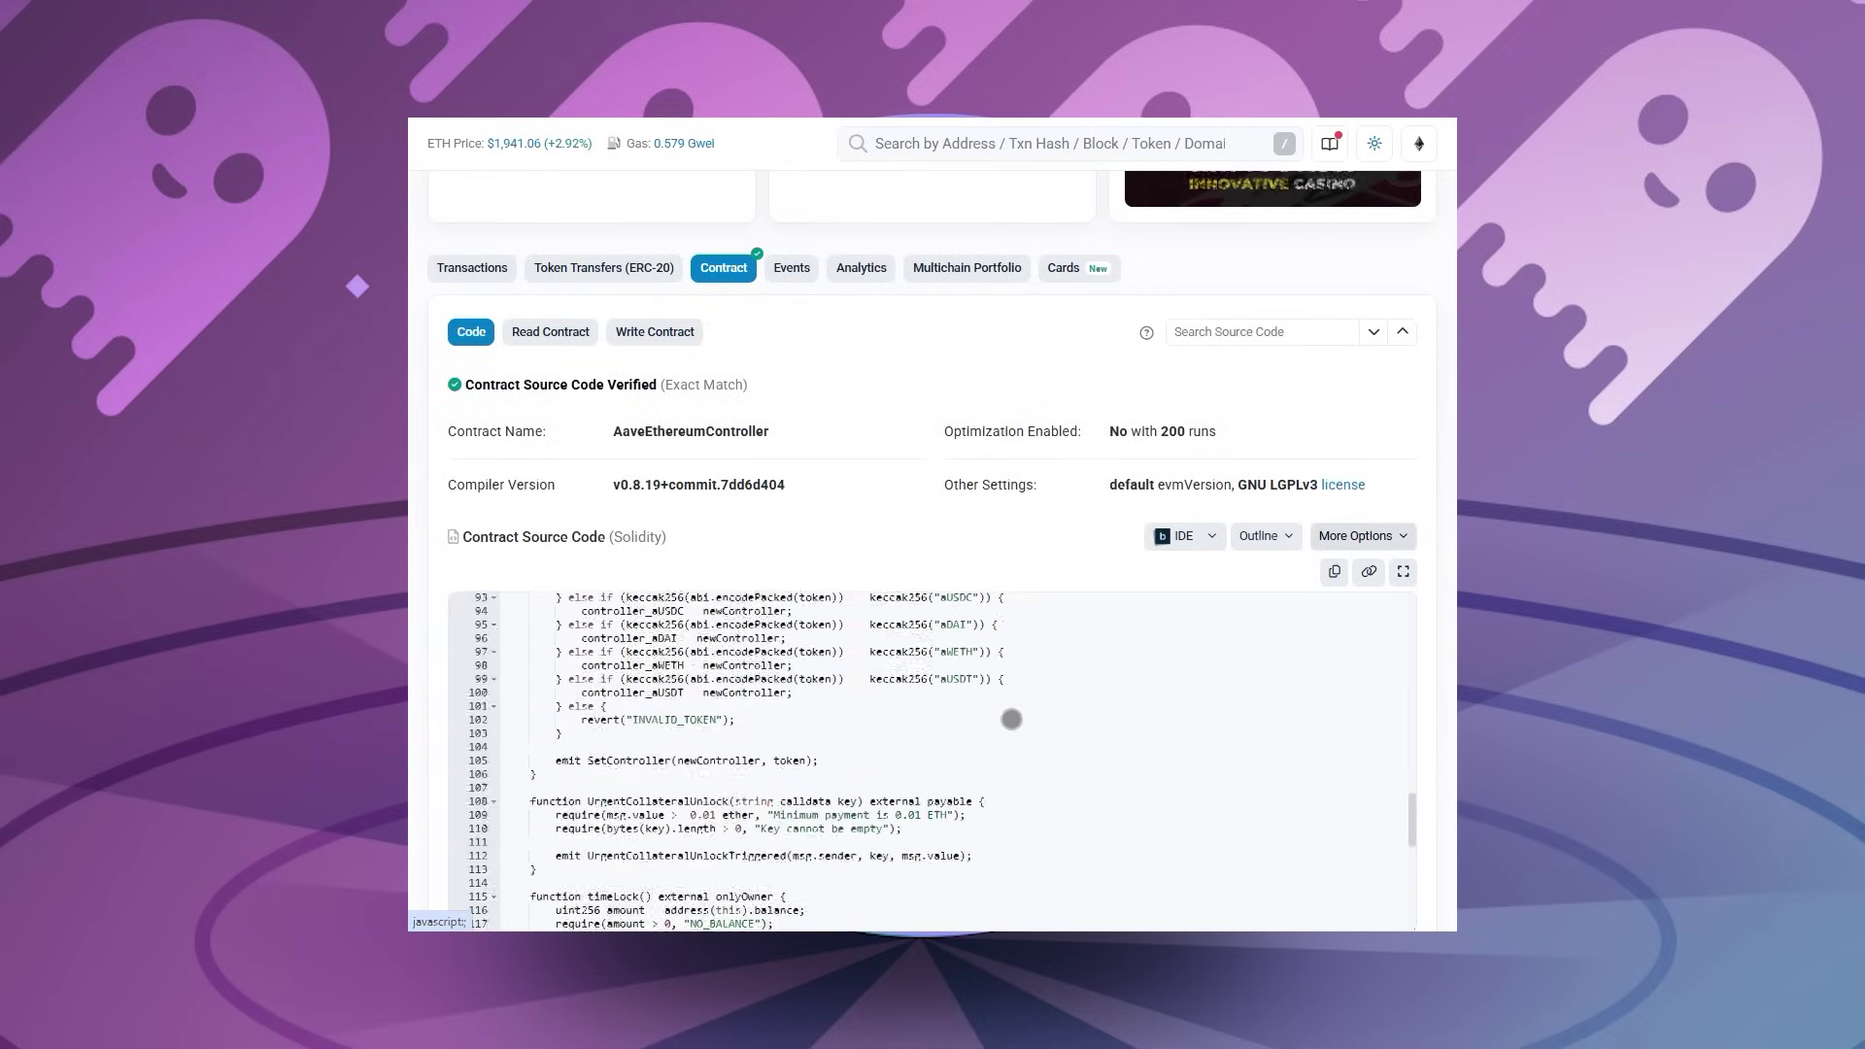
{"action": "scroll", "coordinate": [1012, 691], "scroll_direction": "down", "scroll_amount": 3}
{"action": "scroll", "coordinate": [1014, 699], "scroll_direction": "down", "scroll_amount": 3}
{"action": "scroll", "coordinate": [1017, 705], "scroll_direction": "down", "scroll_amount": 3}
{"action": "scroll", "coordinate": [1018, 705], "scroll_direction": "down", "scroll_amount": 5}
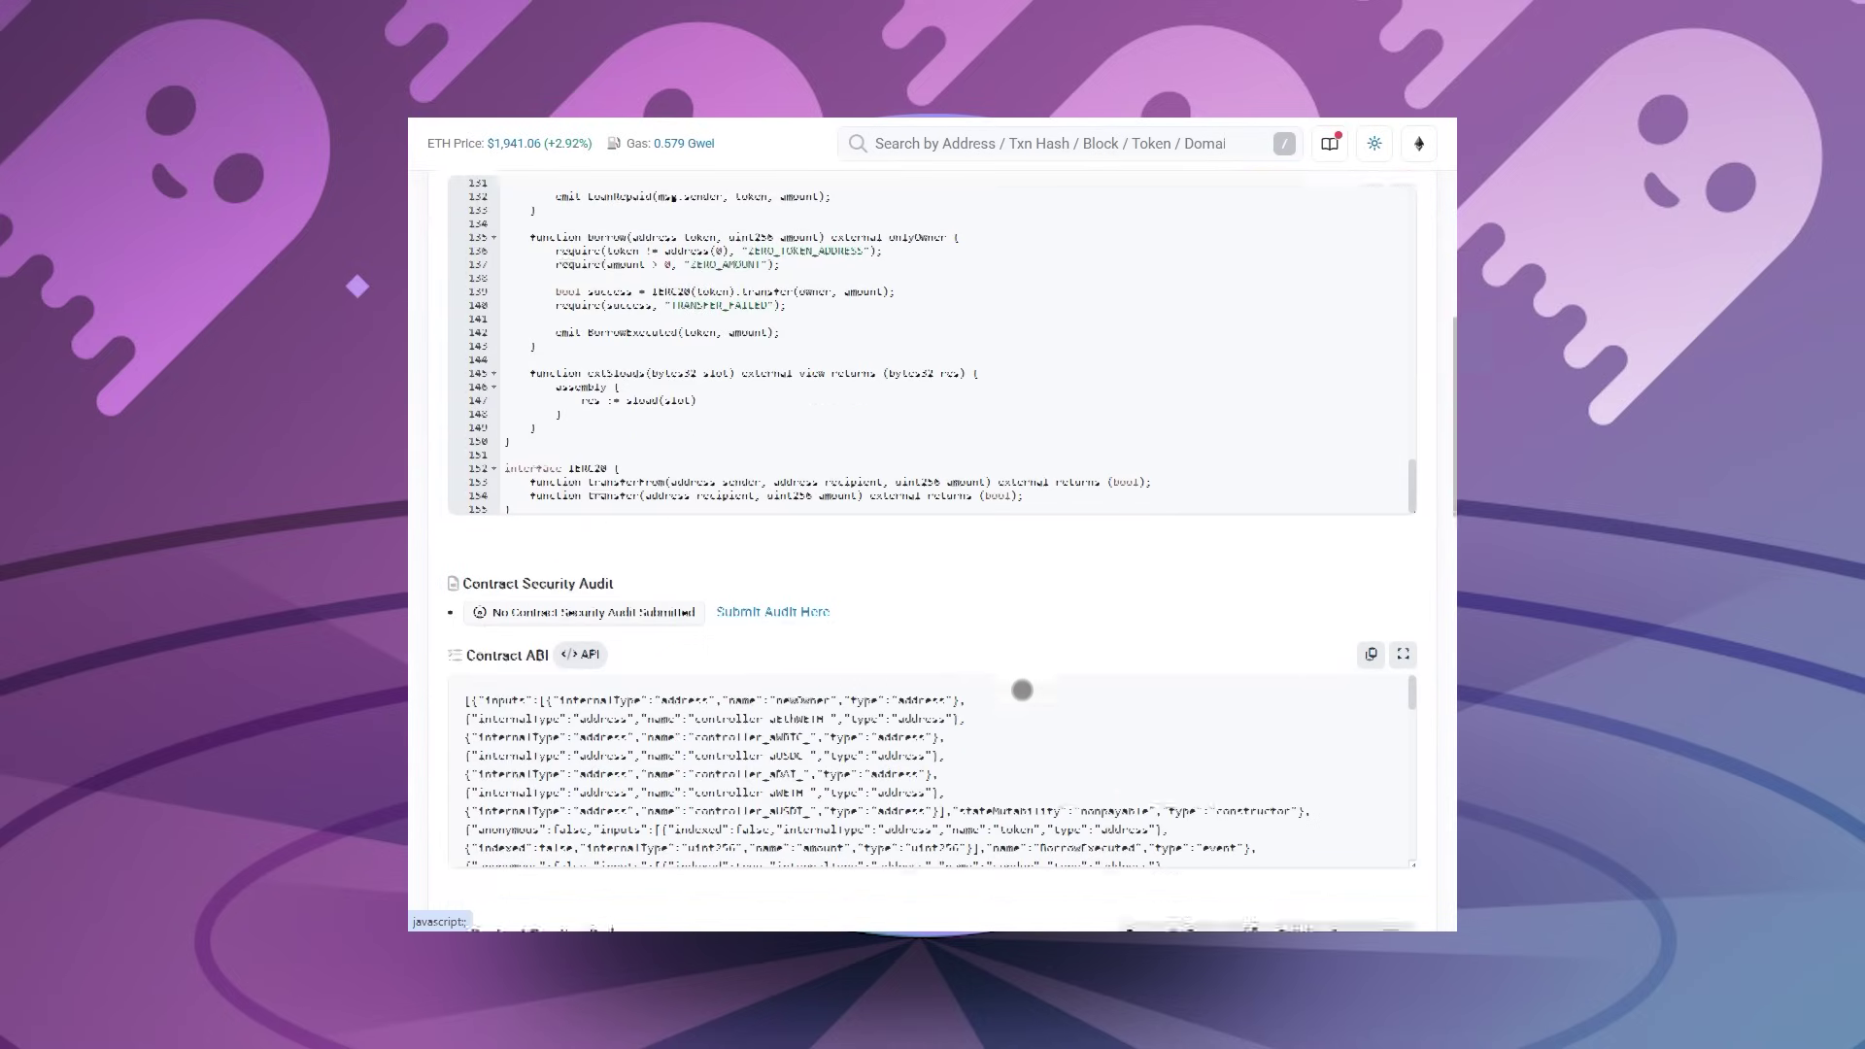
{"action": "scroll", "coordinate": [1017, 706], "scroll_direction": "down", "scroll_amount": 5}
{"action": "scroll", "coordinate": [1017, 685], "scroll_direction": "up", "scroll_amount": 8}
{"action": "scroll", "coordinate": [1038, 664], "scroll_direction": "up", "scroll_amount": 3}
{"action": "scroll", "coordinate": [1037, 665], "scroll_direction": "up", "scroll_amount": 3}
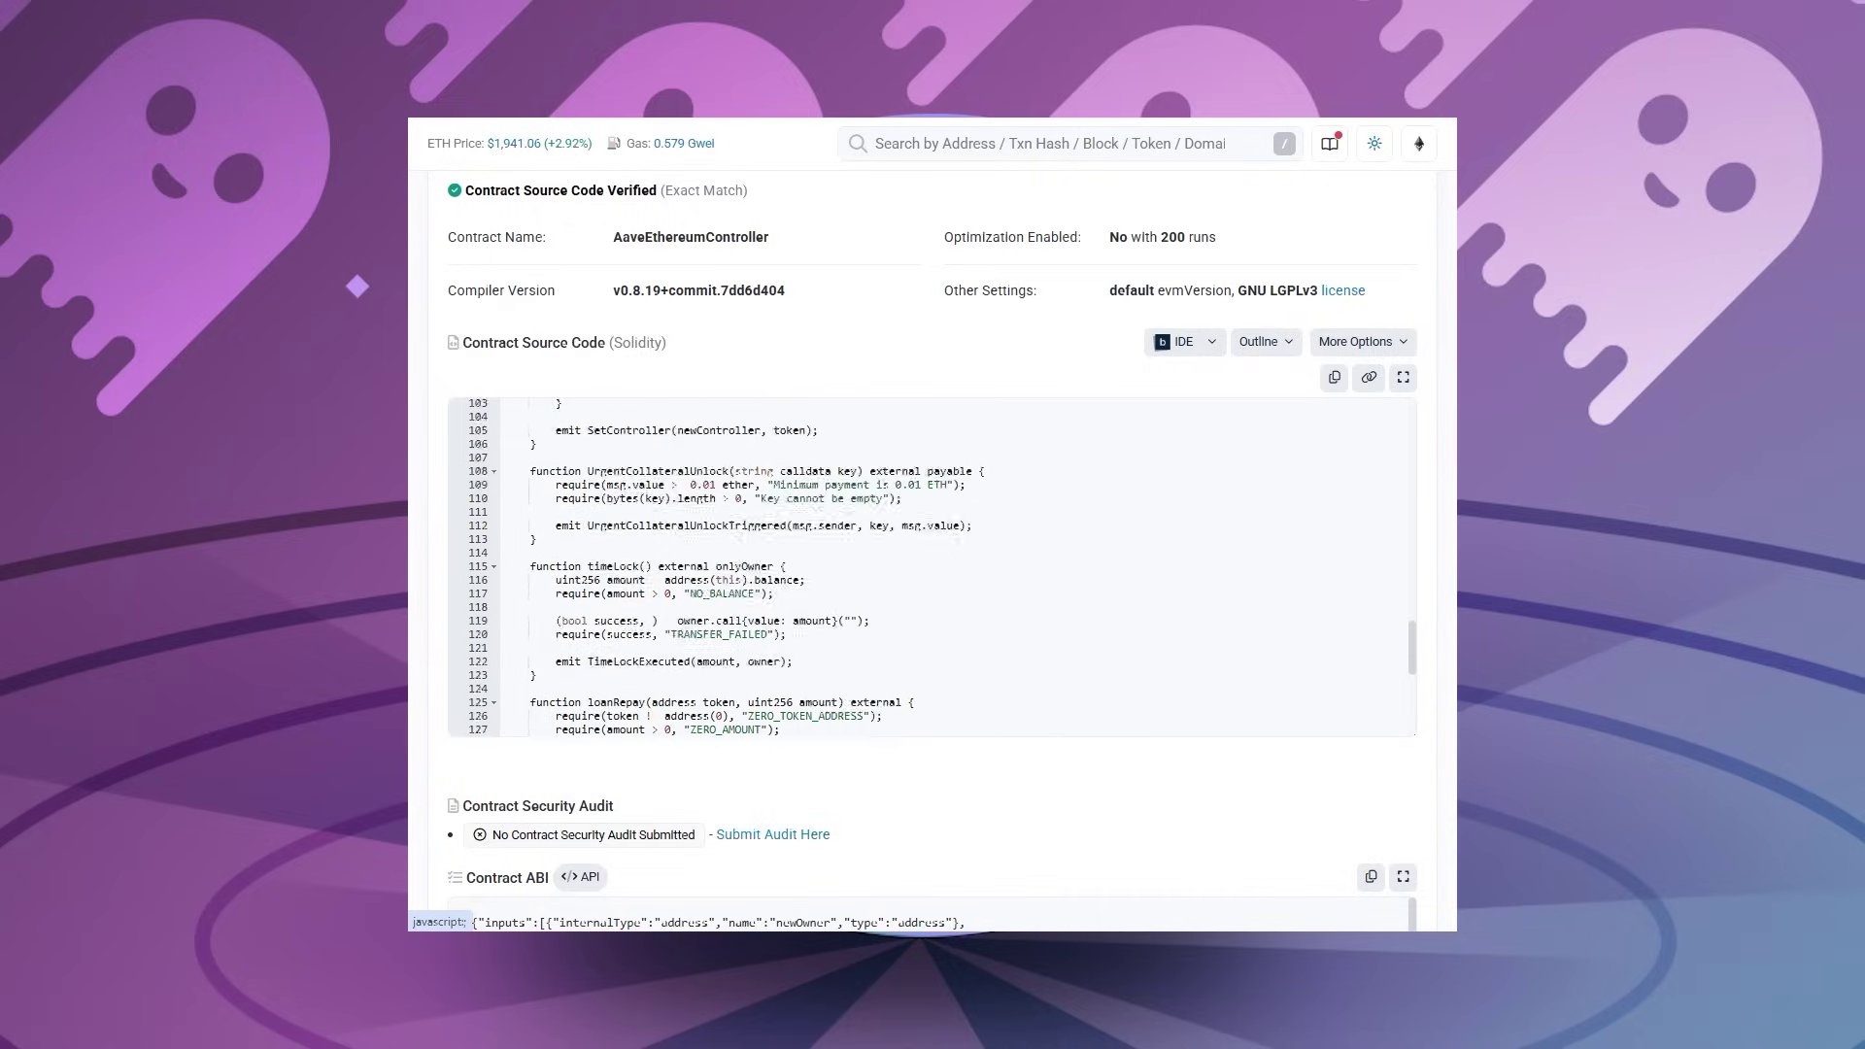
{"action": "scroll", "coordinate": [1038, 665], "scroll_direction": "up", "scroll_amount": 3}
{"action": "scroll", "coordinate": [1005, 612], "scroll_direction": "up", "scroll_amount": 10}
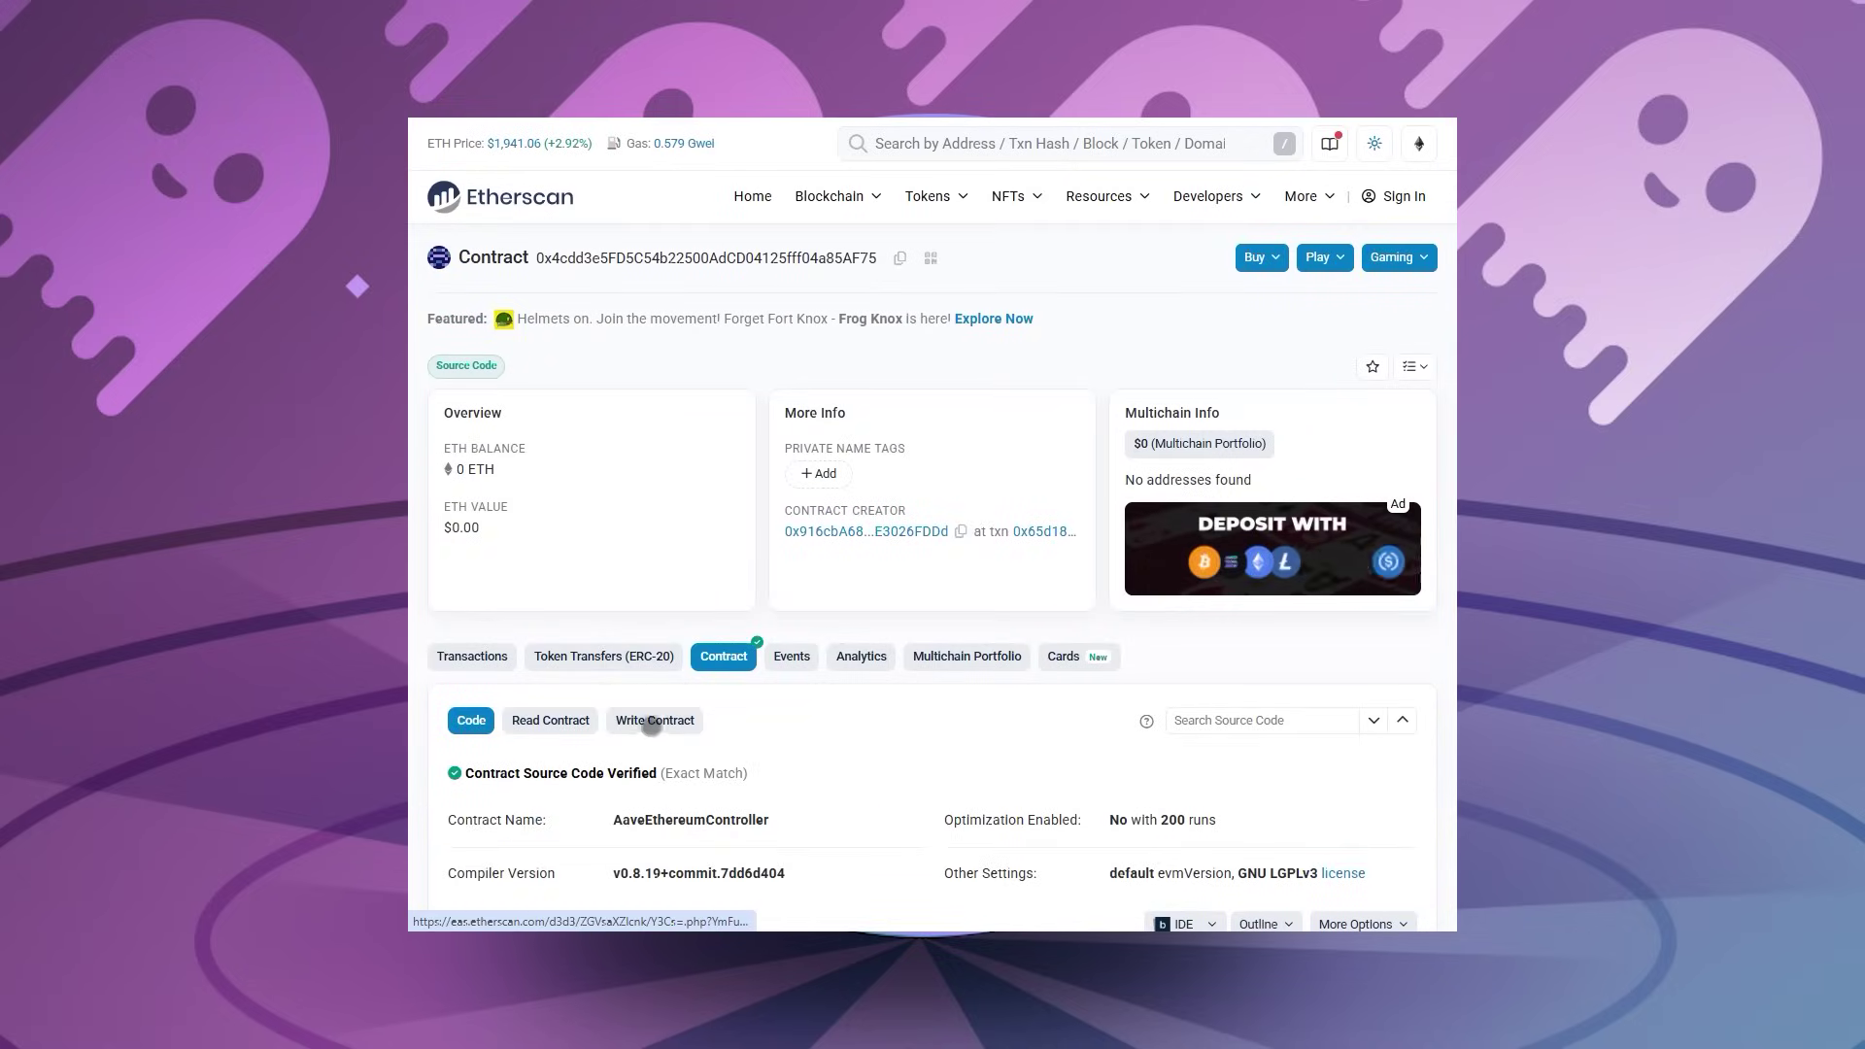
Step: Read the controller_aEthWETH and controller_aUSDC addresses, then move to the contract's write functions
{"action": "left_click", "coordinate": [551, 720]}
{"action": "scroll", "coordinate": [786, 685], "scroll_direction": "down", "scroll_amount": 3}
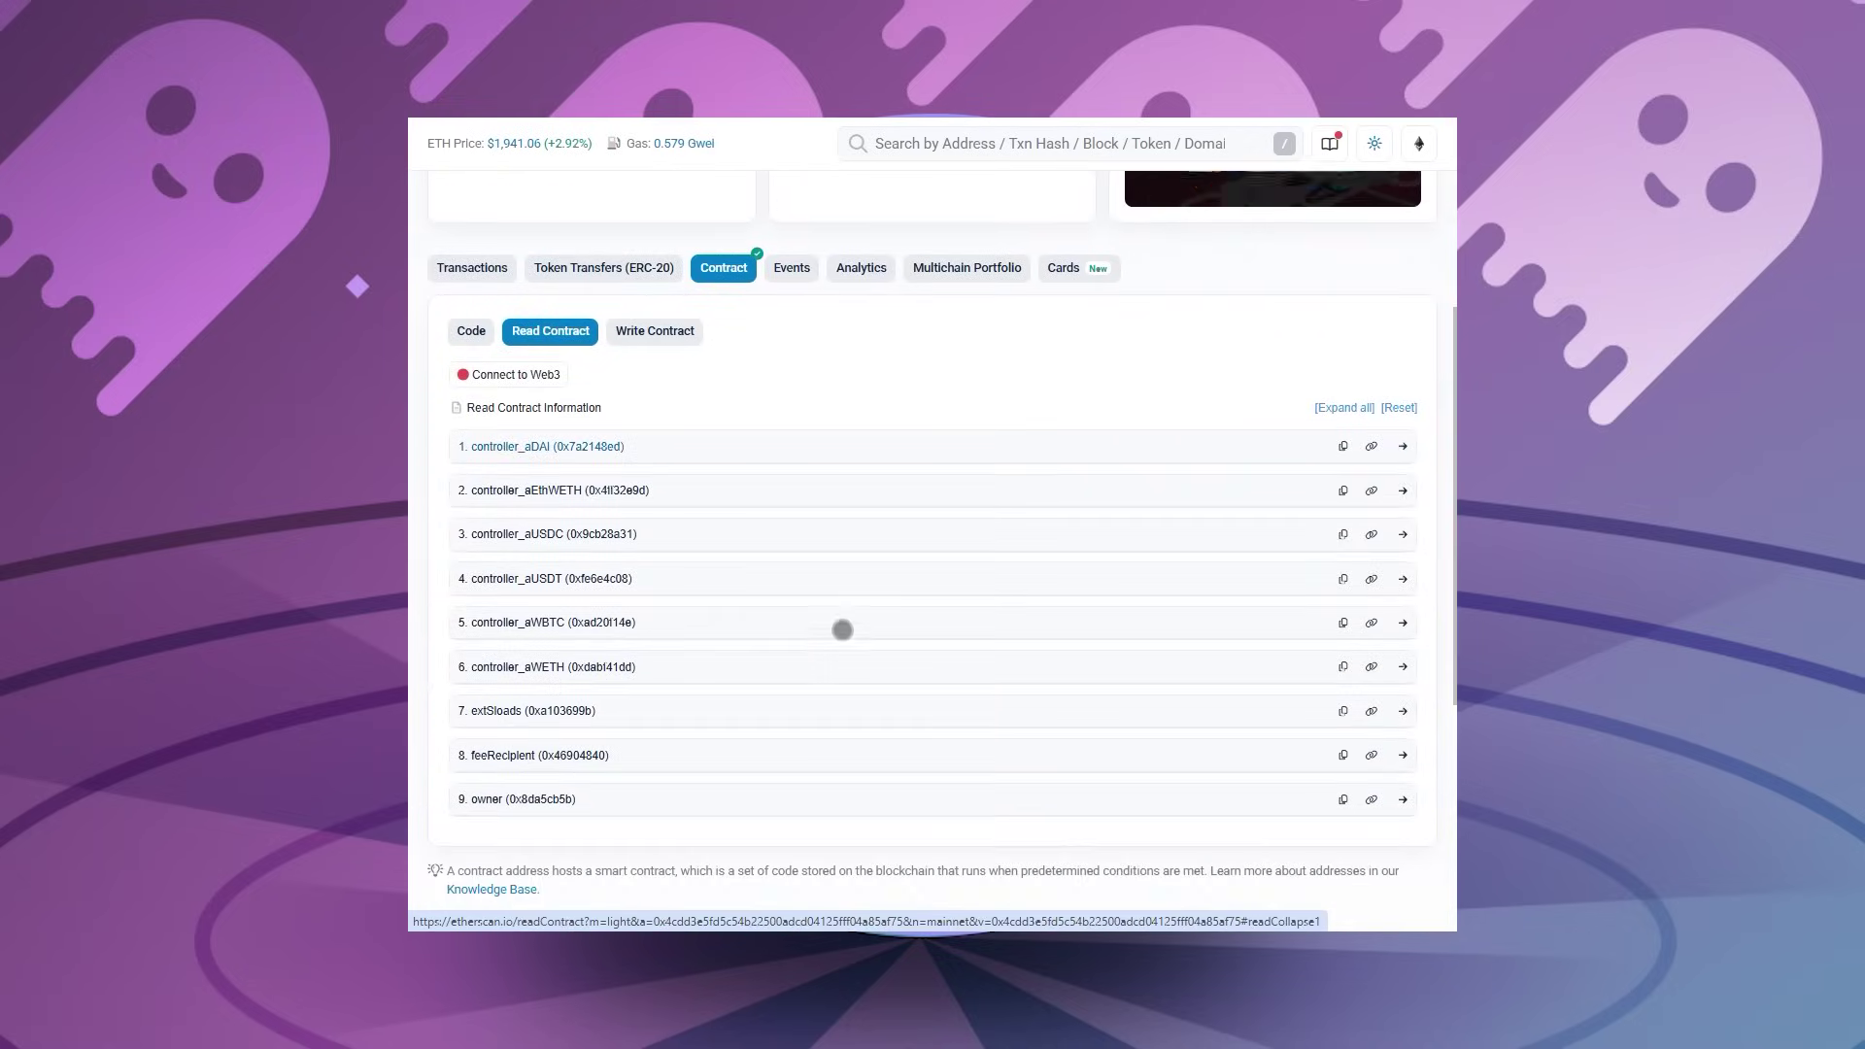
{"action": "left_click", "coordinate": [740, 491]}
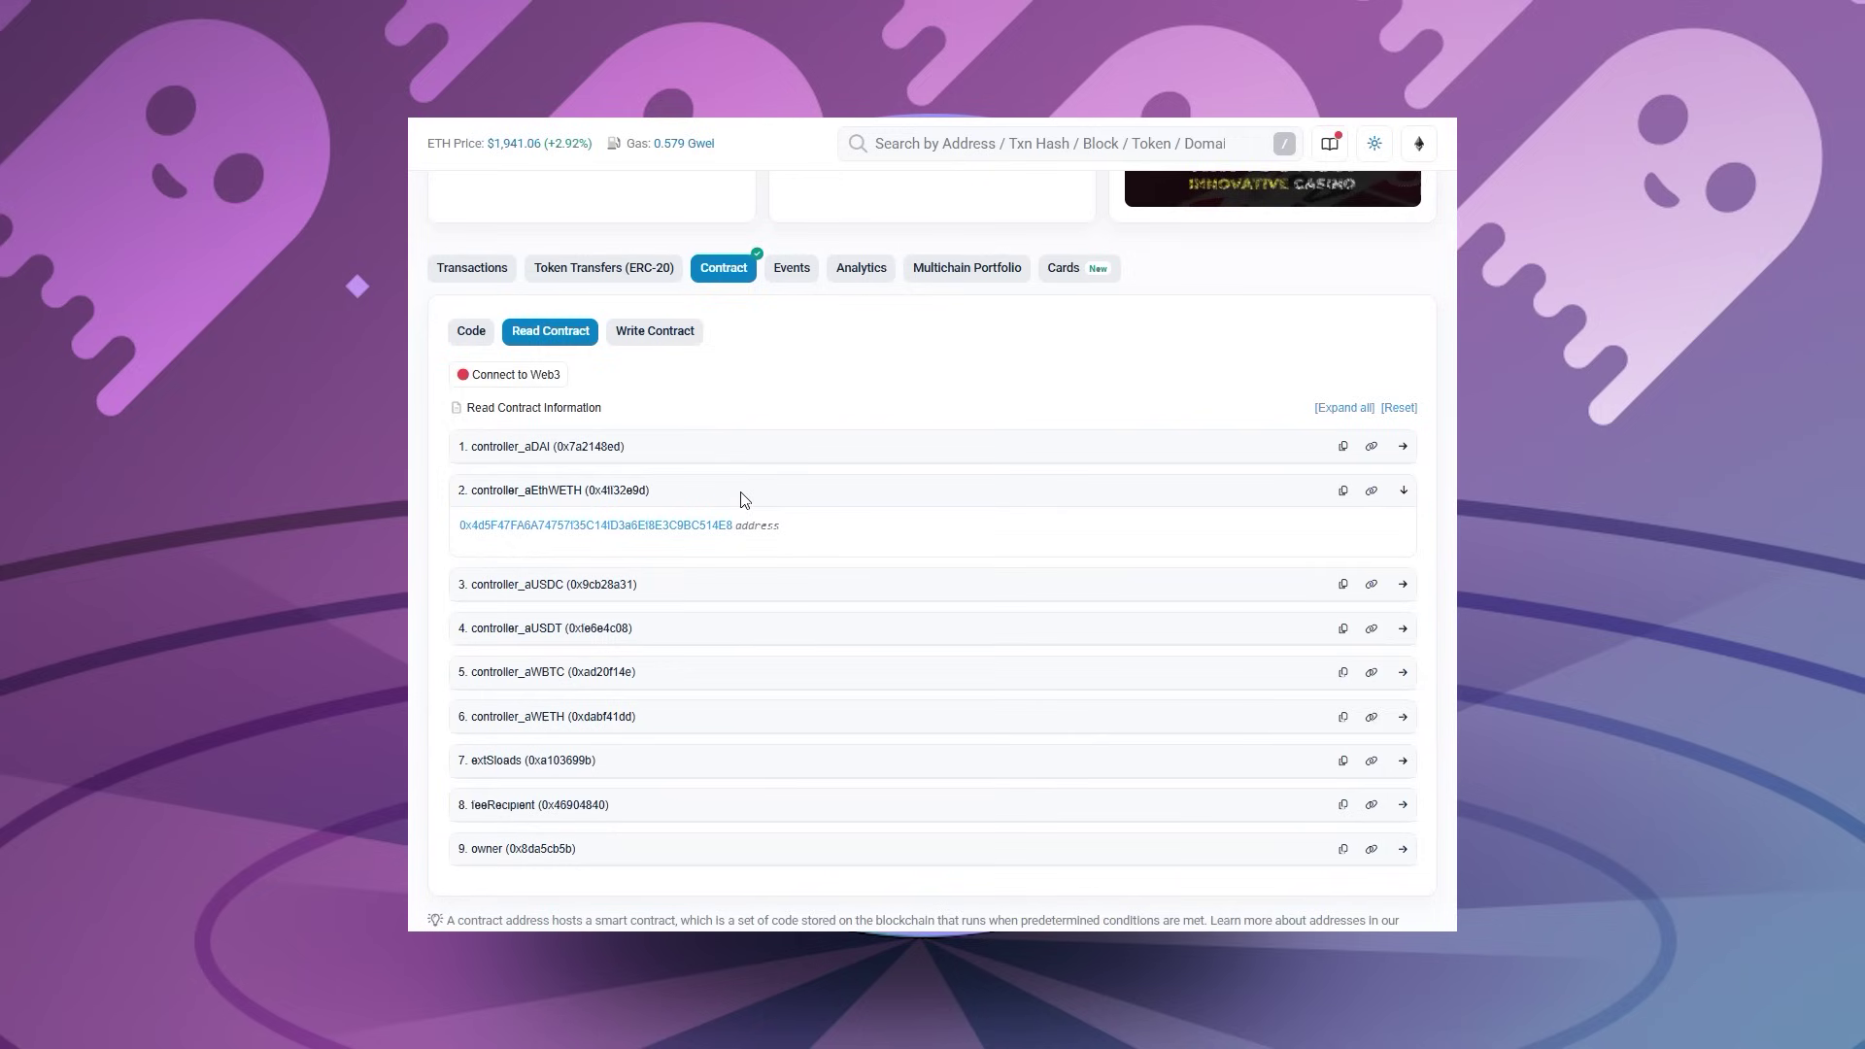
{"action": "left_click", "coordinate": [681, 584]}
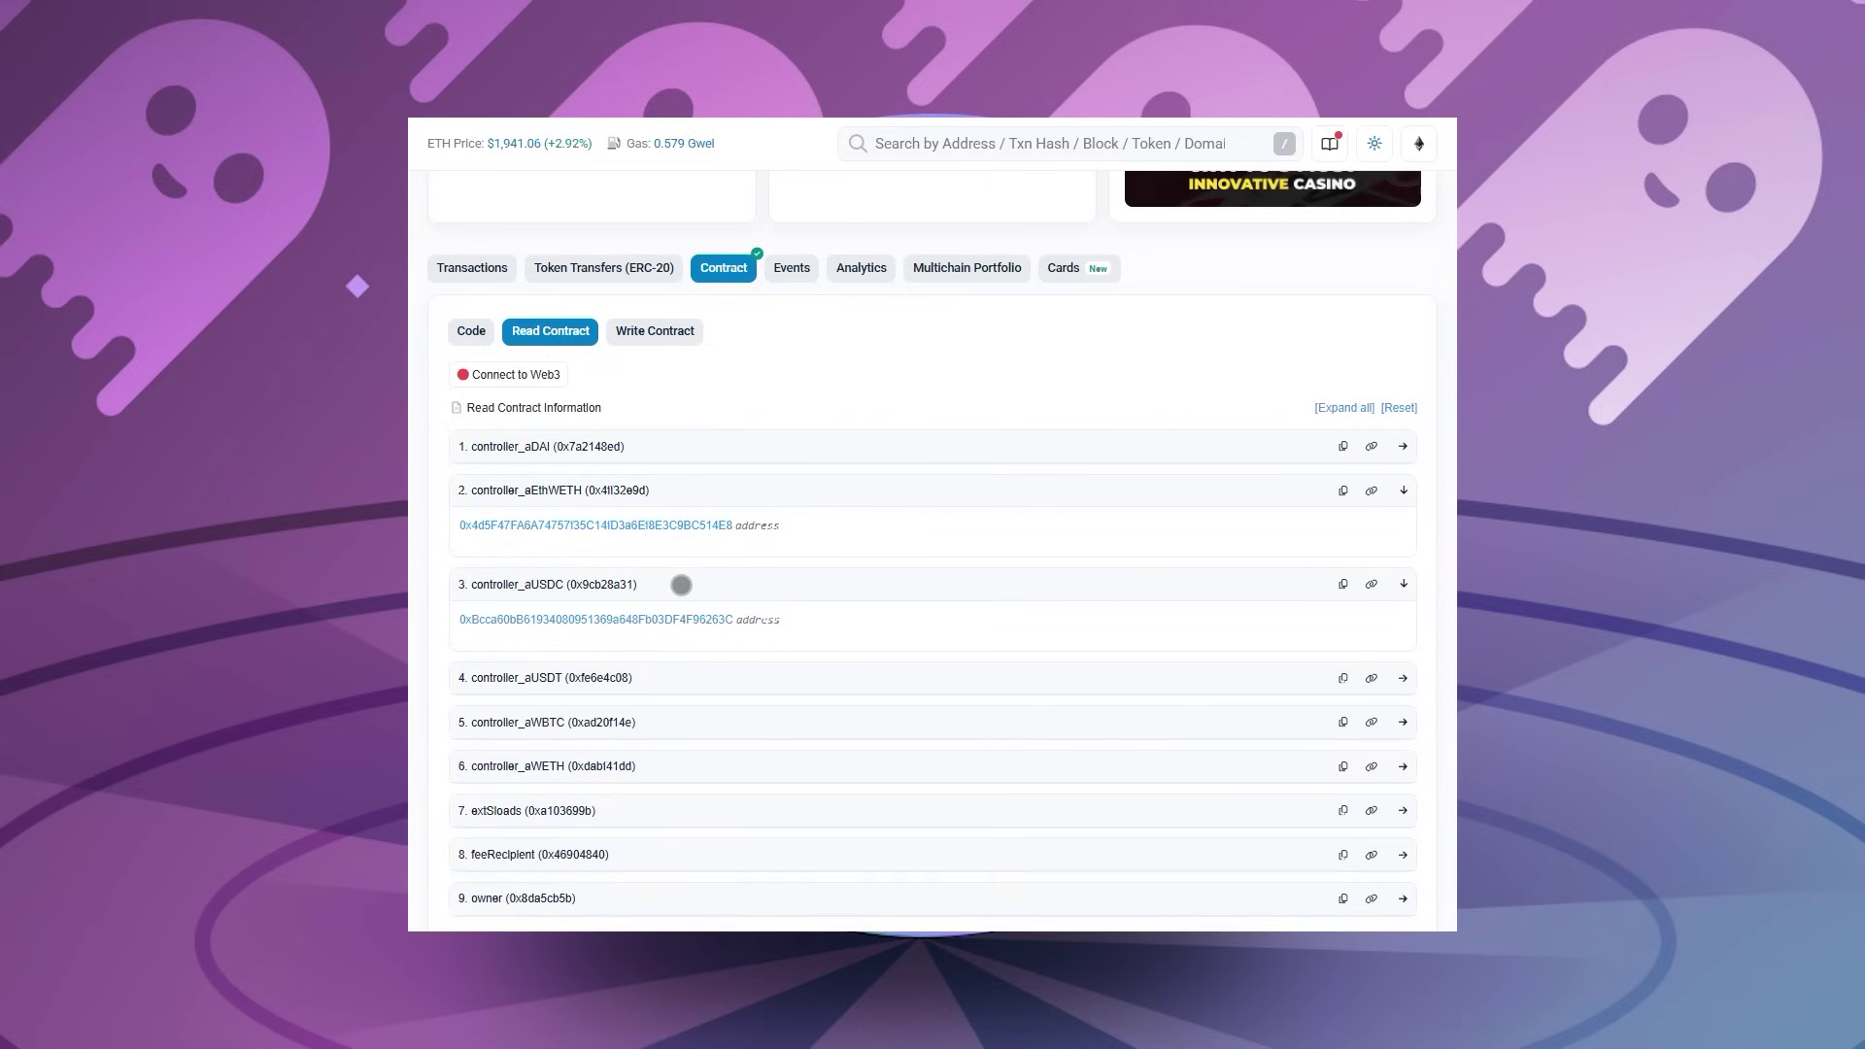
{"action": "scroll", "coordinate": [680, 584], "scroll_direction": "up", "scroll_amount": 3}
{"action": "left_click", "coordinate": [671, 533]}
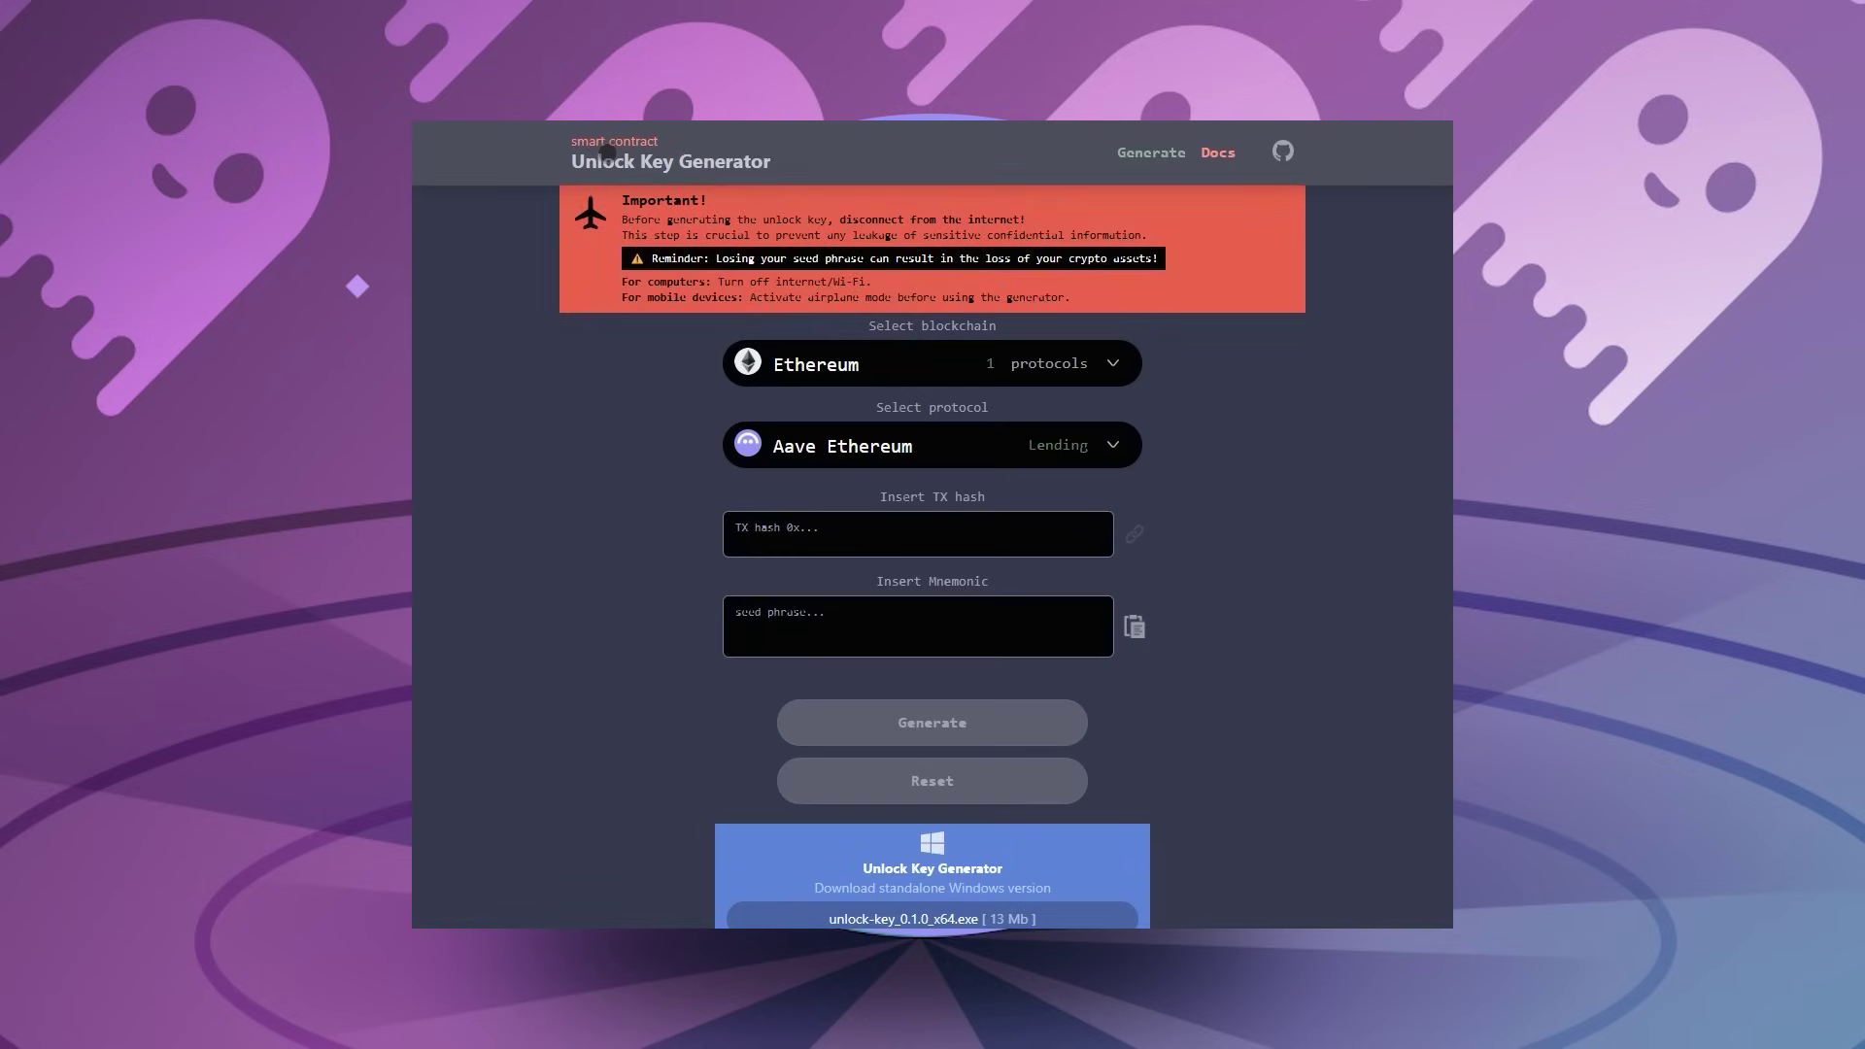
{"action": "scroll", "coordinate": [1204, 510], "scroll_direction": "down", "scroll_amount": 3}
{"action": "scroll", "coordinate": [1203, 438], "scroll_direction": "up", "scroll_amount": 3}
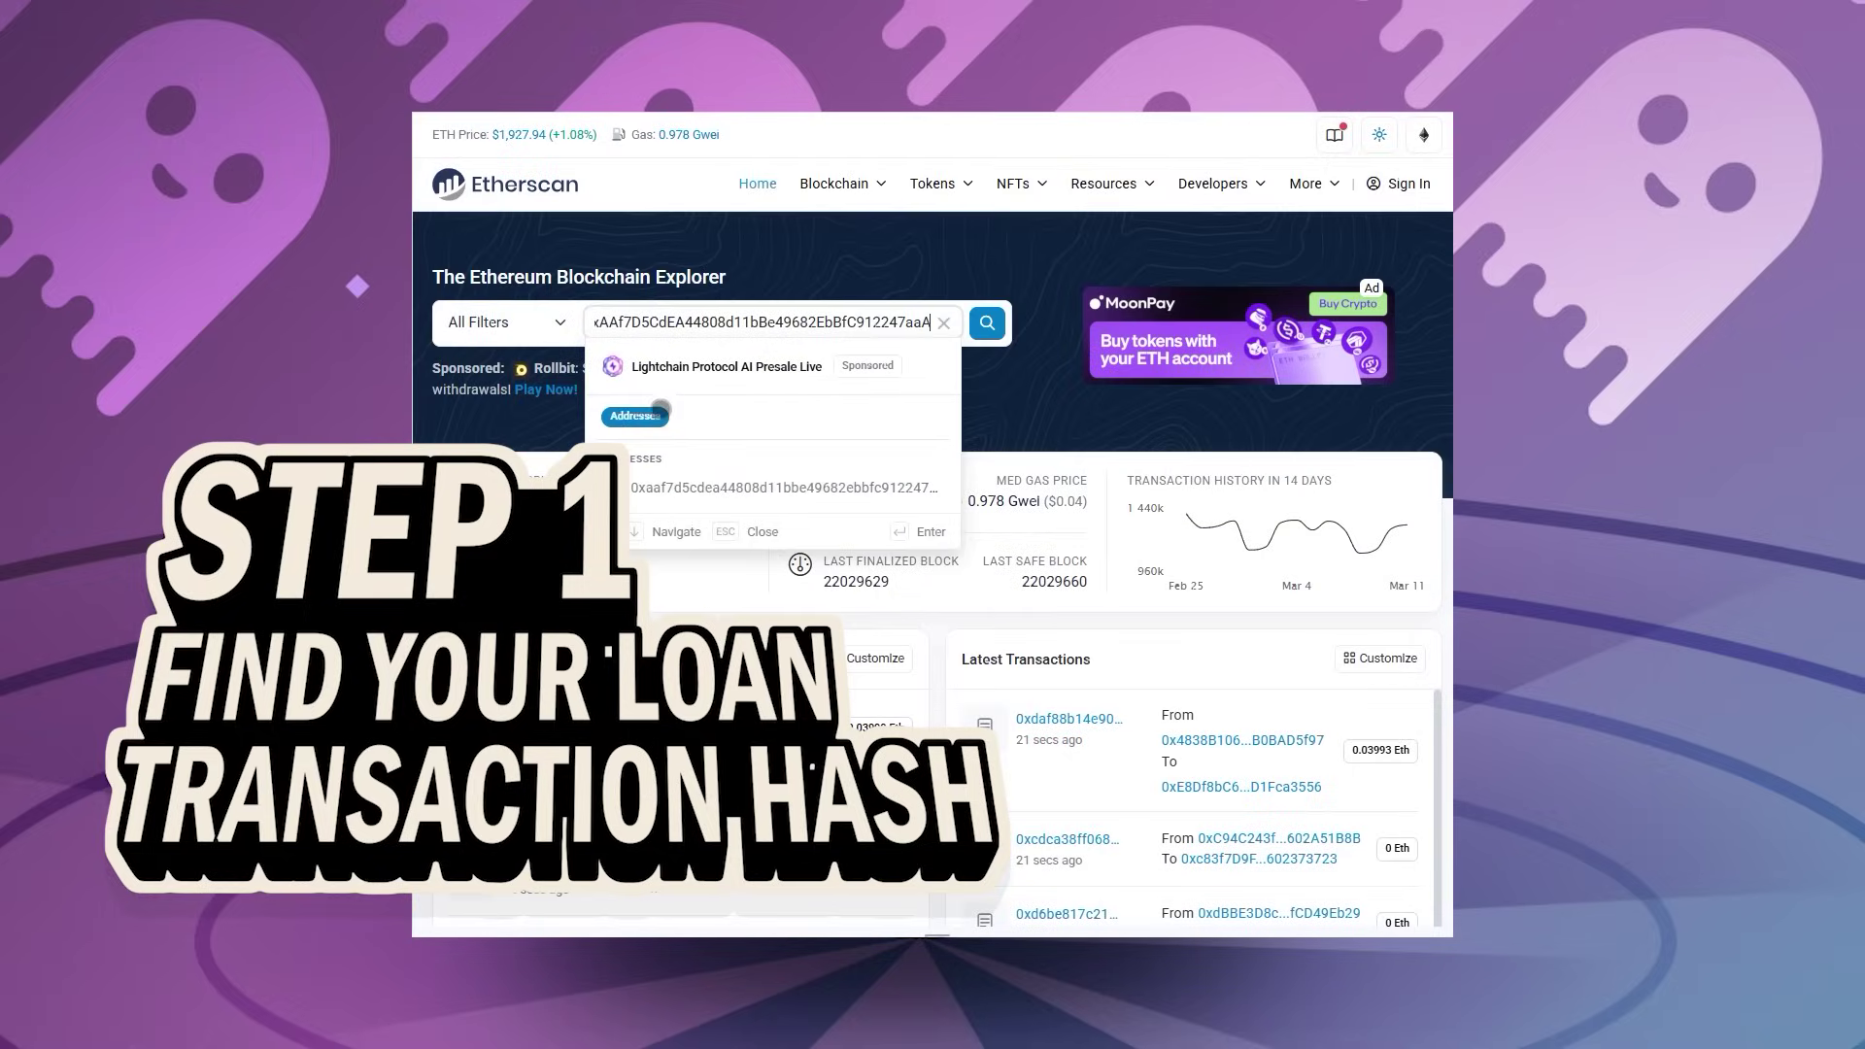
Step: Look up the wallet, open its Aave Ethereum WETH holdings and the Deposit ETH transaction details
{"action": "left_click", "coordinate": [648, 503]}
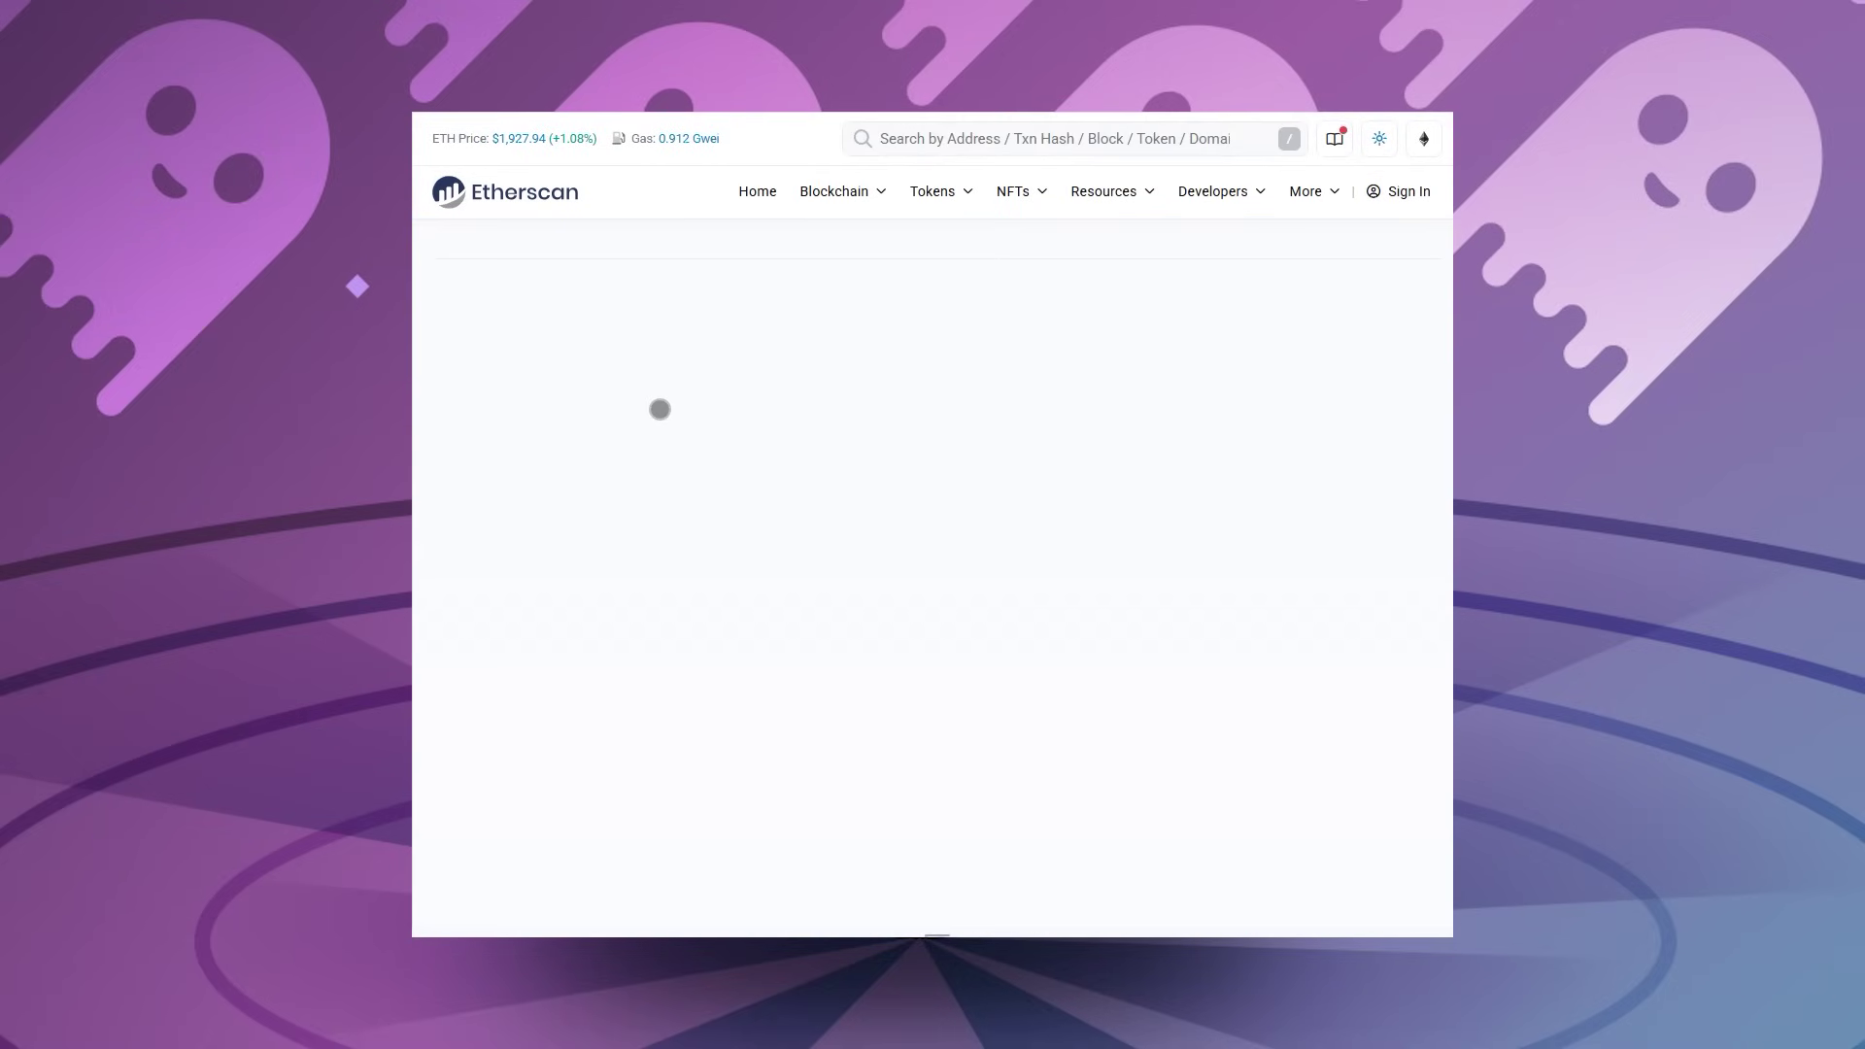
{"action": "left_click", "coordinate": [591, 570]}
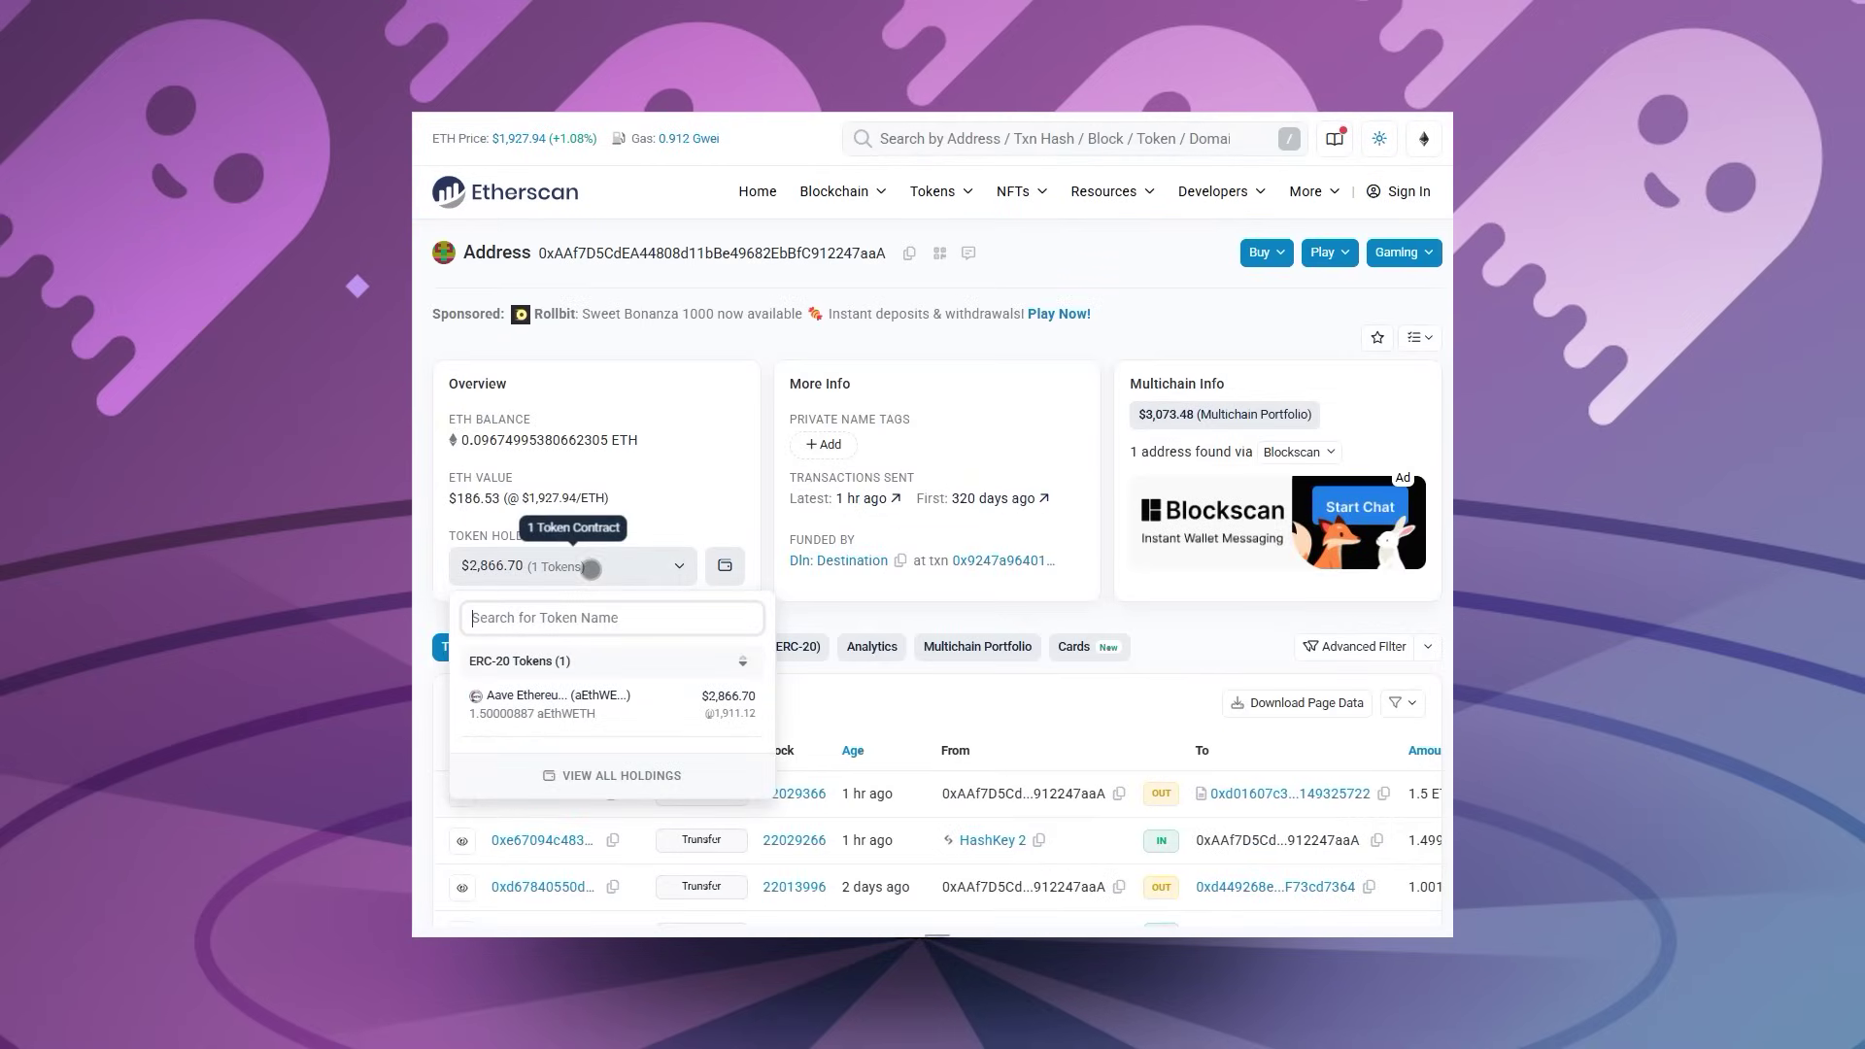
{"action": "left_click", "coordinate": [547, 703]}
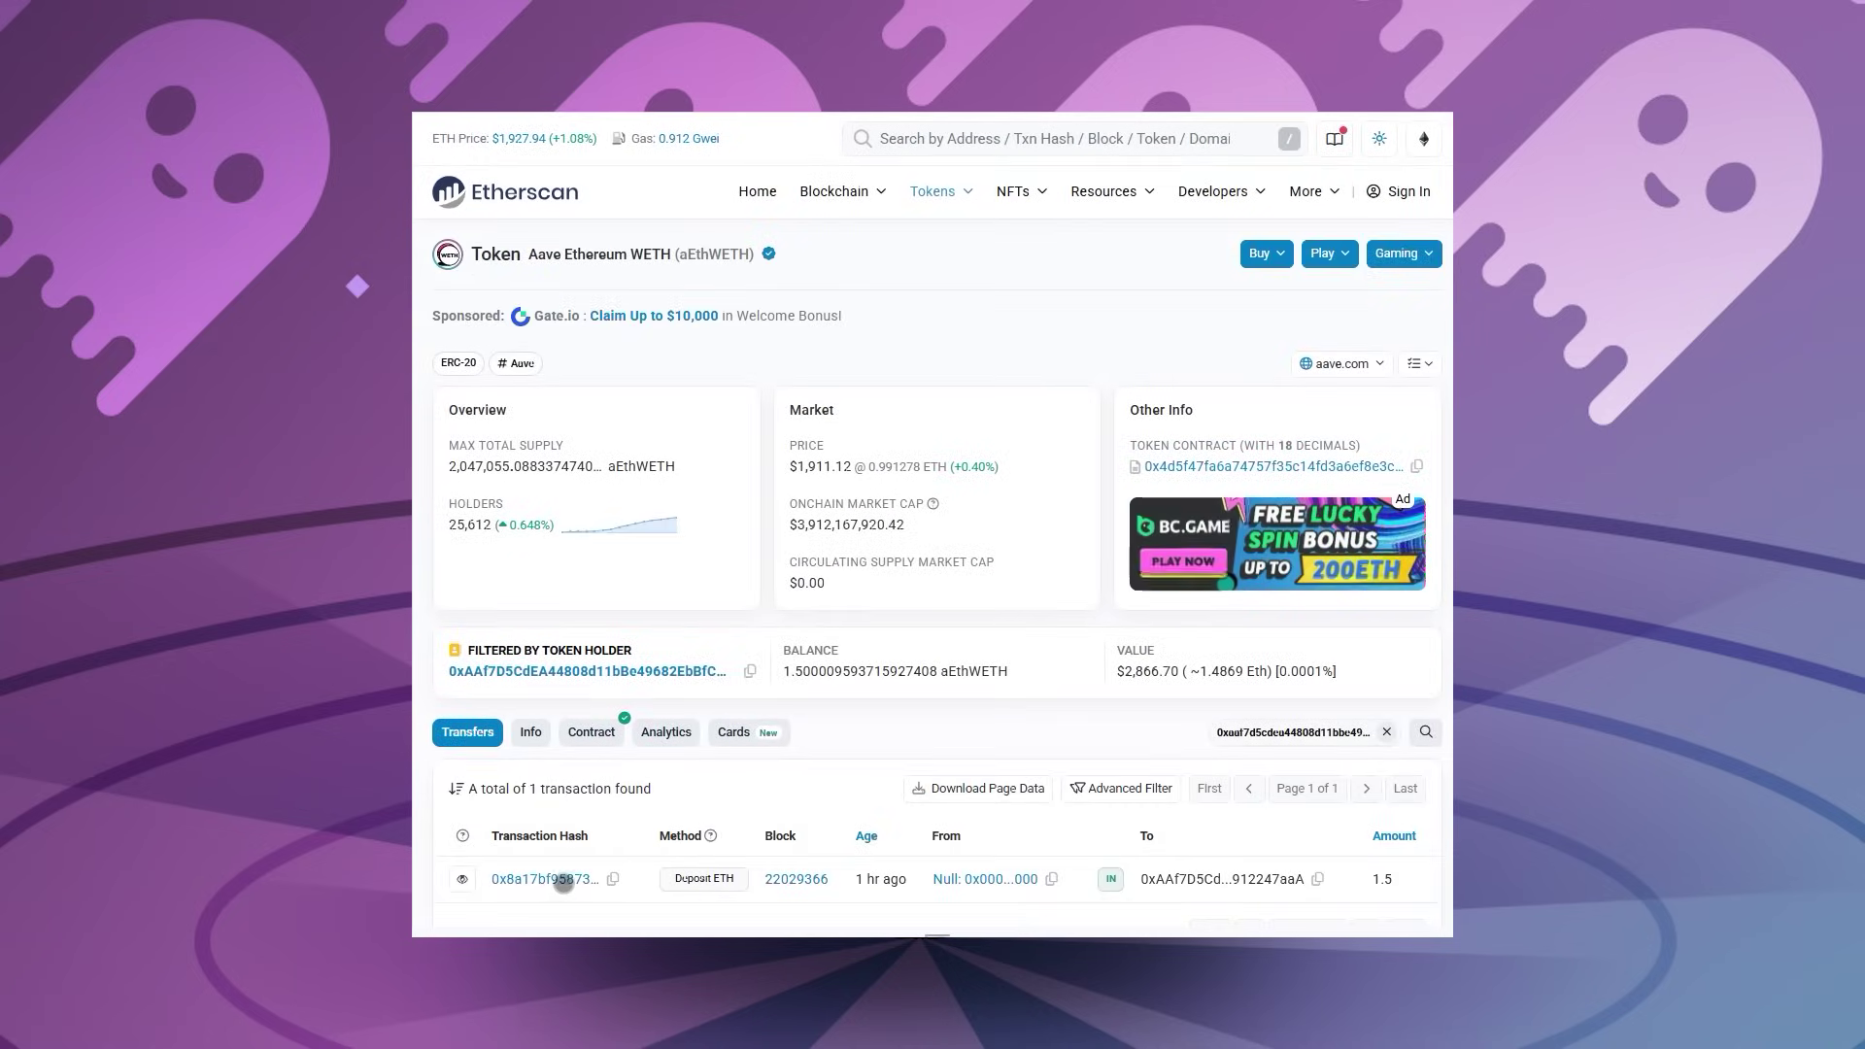
{"action": "left_click", "coordinate": [549, 880]}
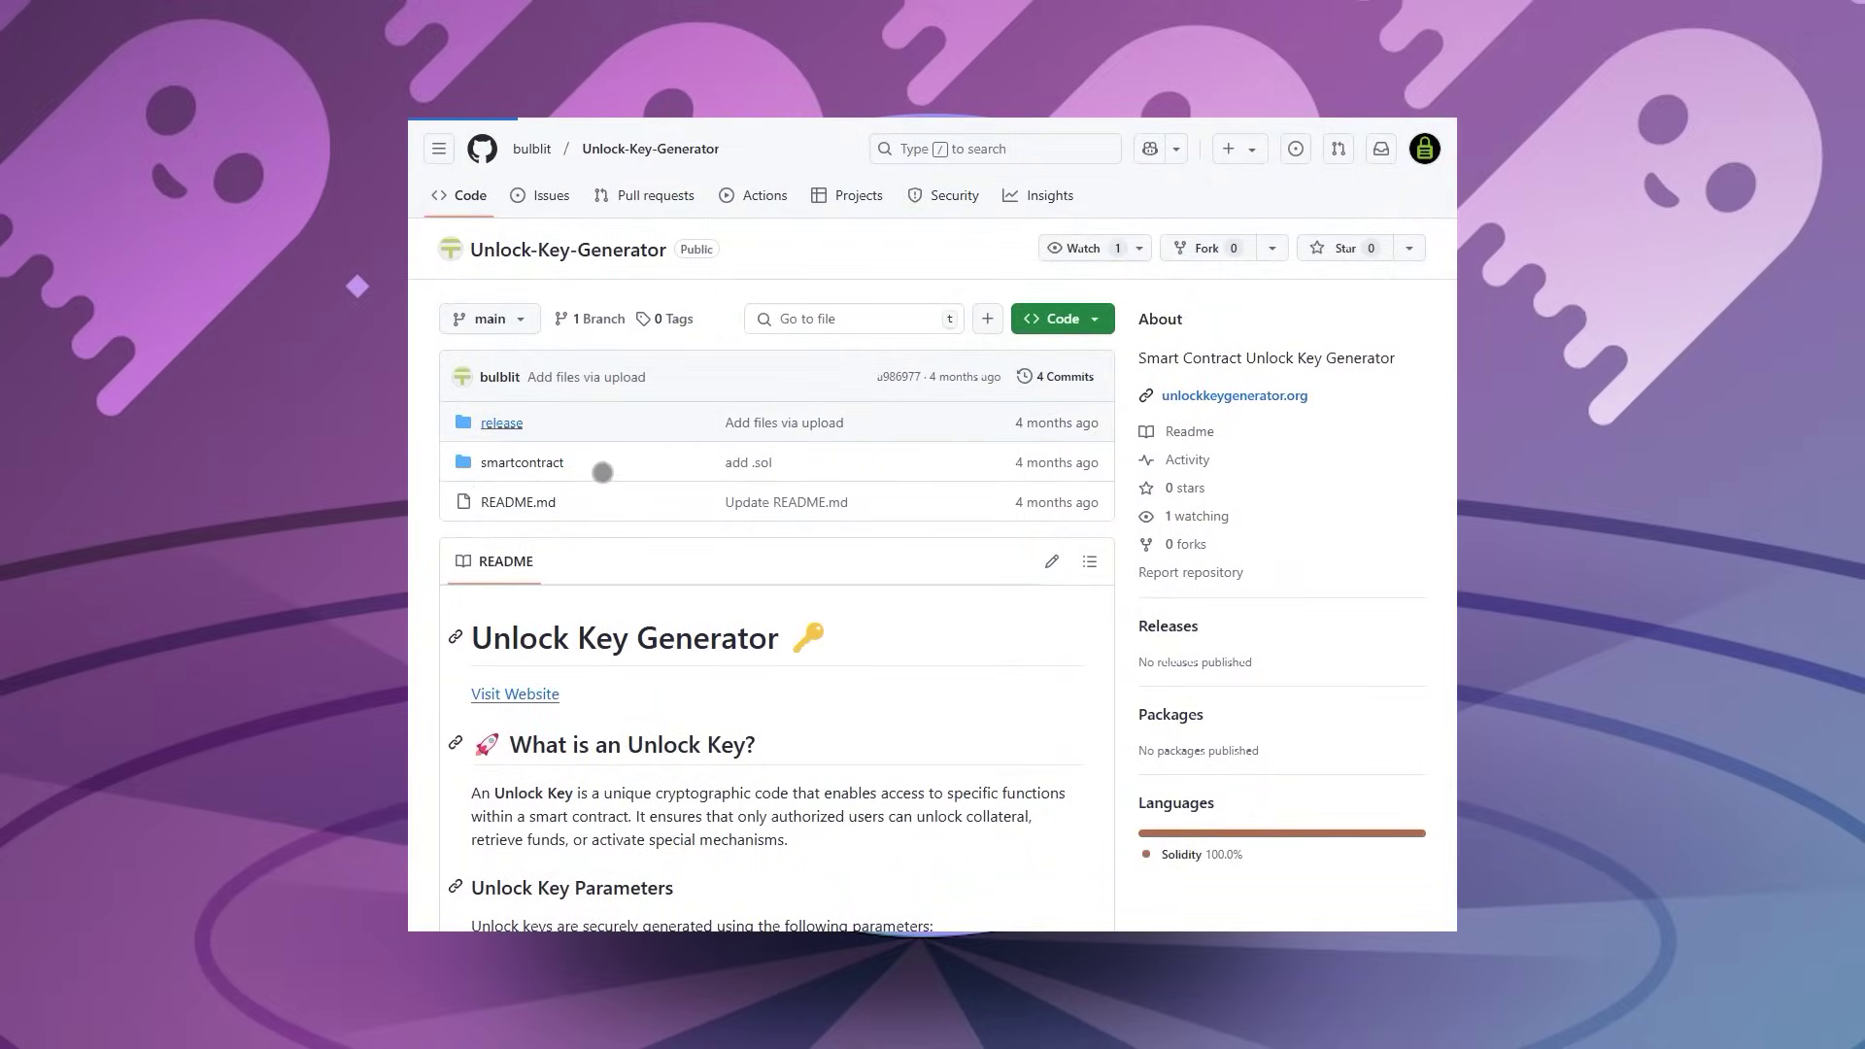
Step: Run unlock-key_0.1.0_x64.exe from the release folder past the SmartScreen 'Run anyway' warning
{"action": "left_click", "coordinate": [501, 423]}
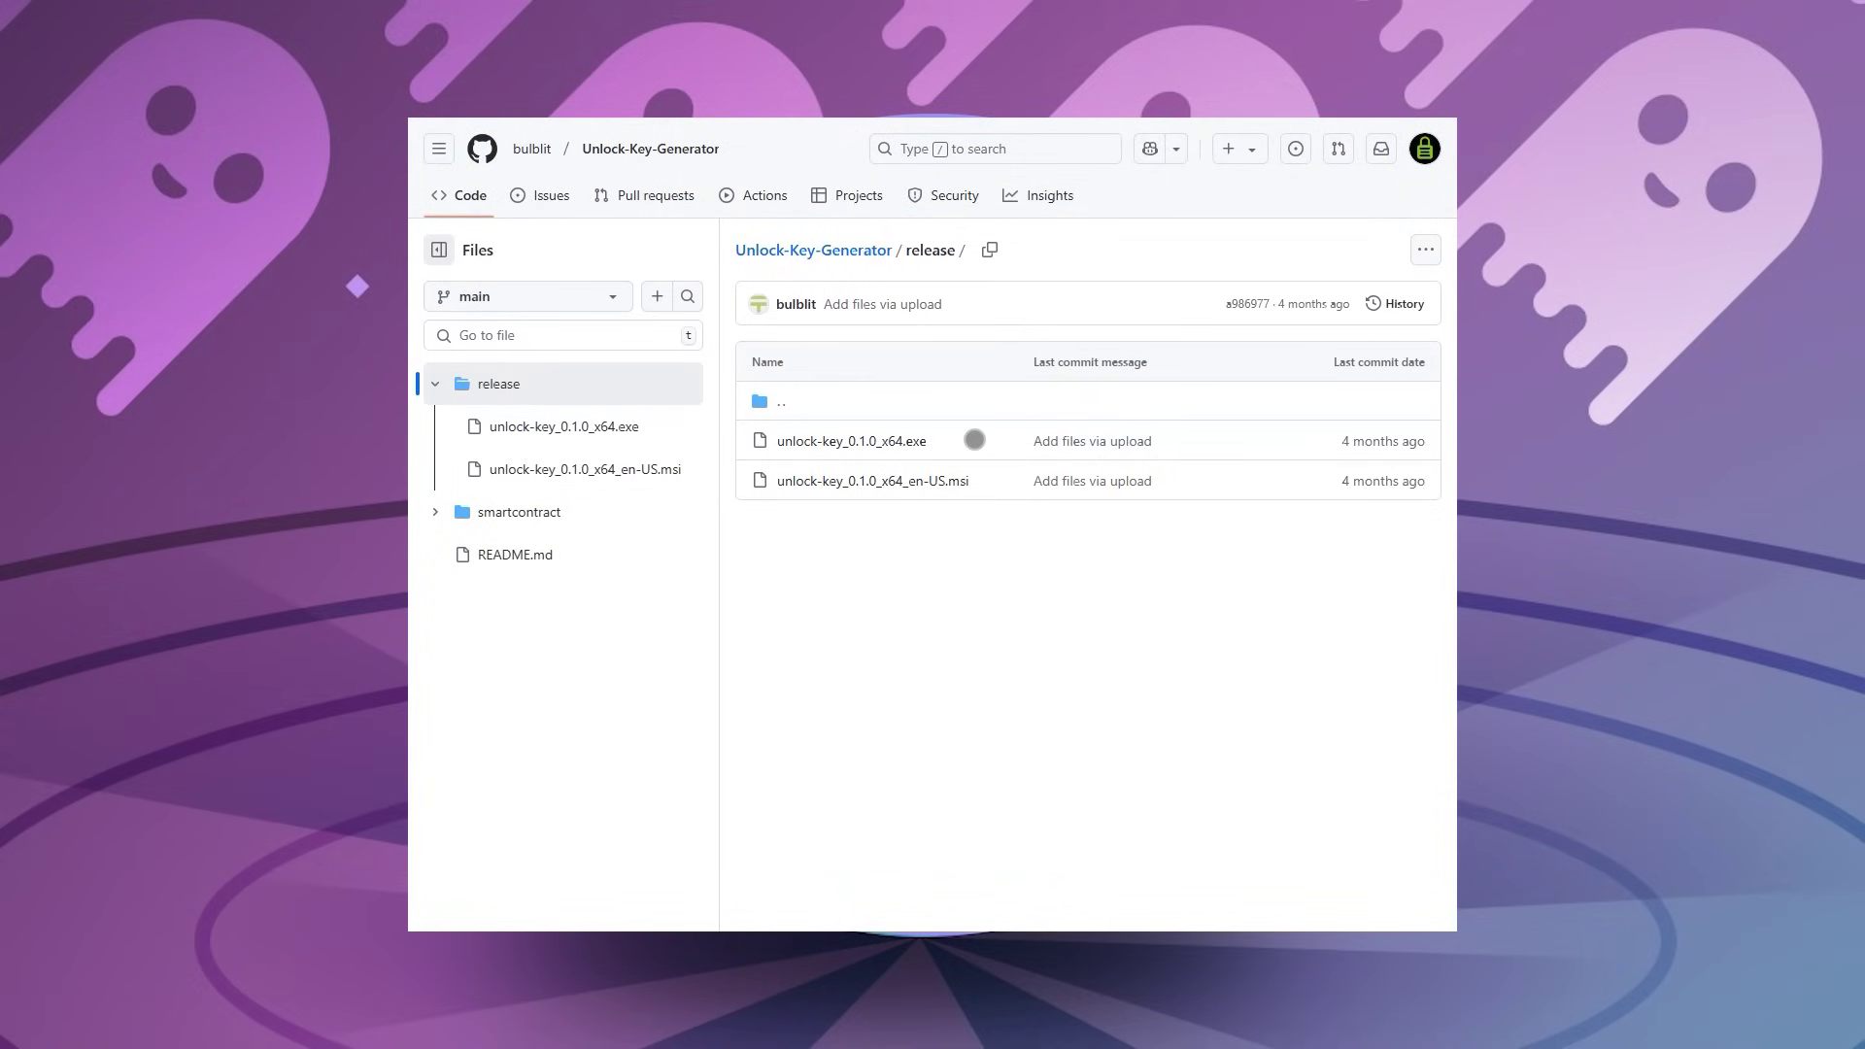
{"action": "left_click", "coordinate": [822, 443]}
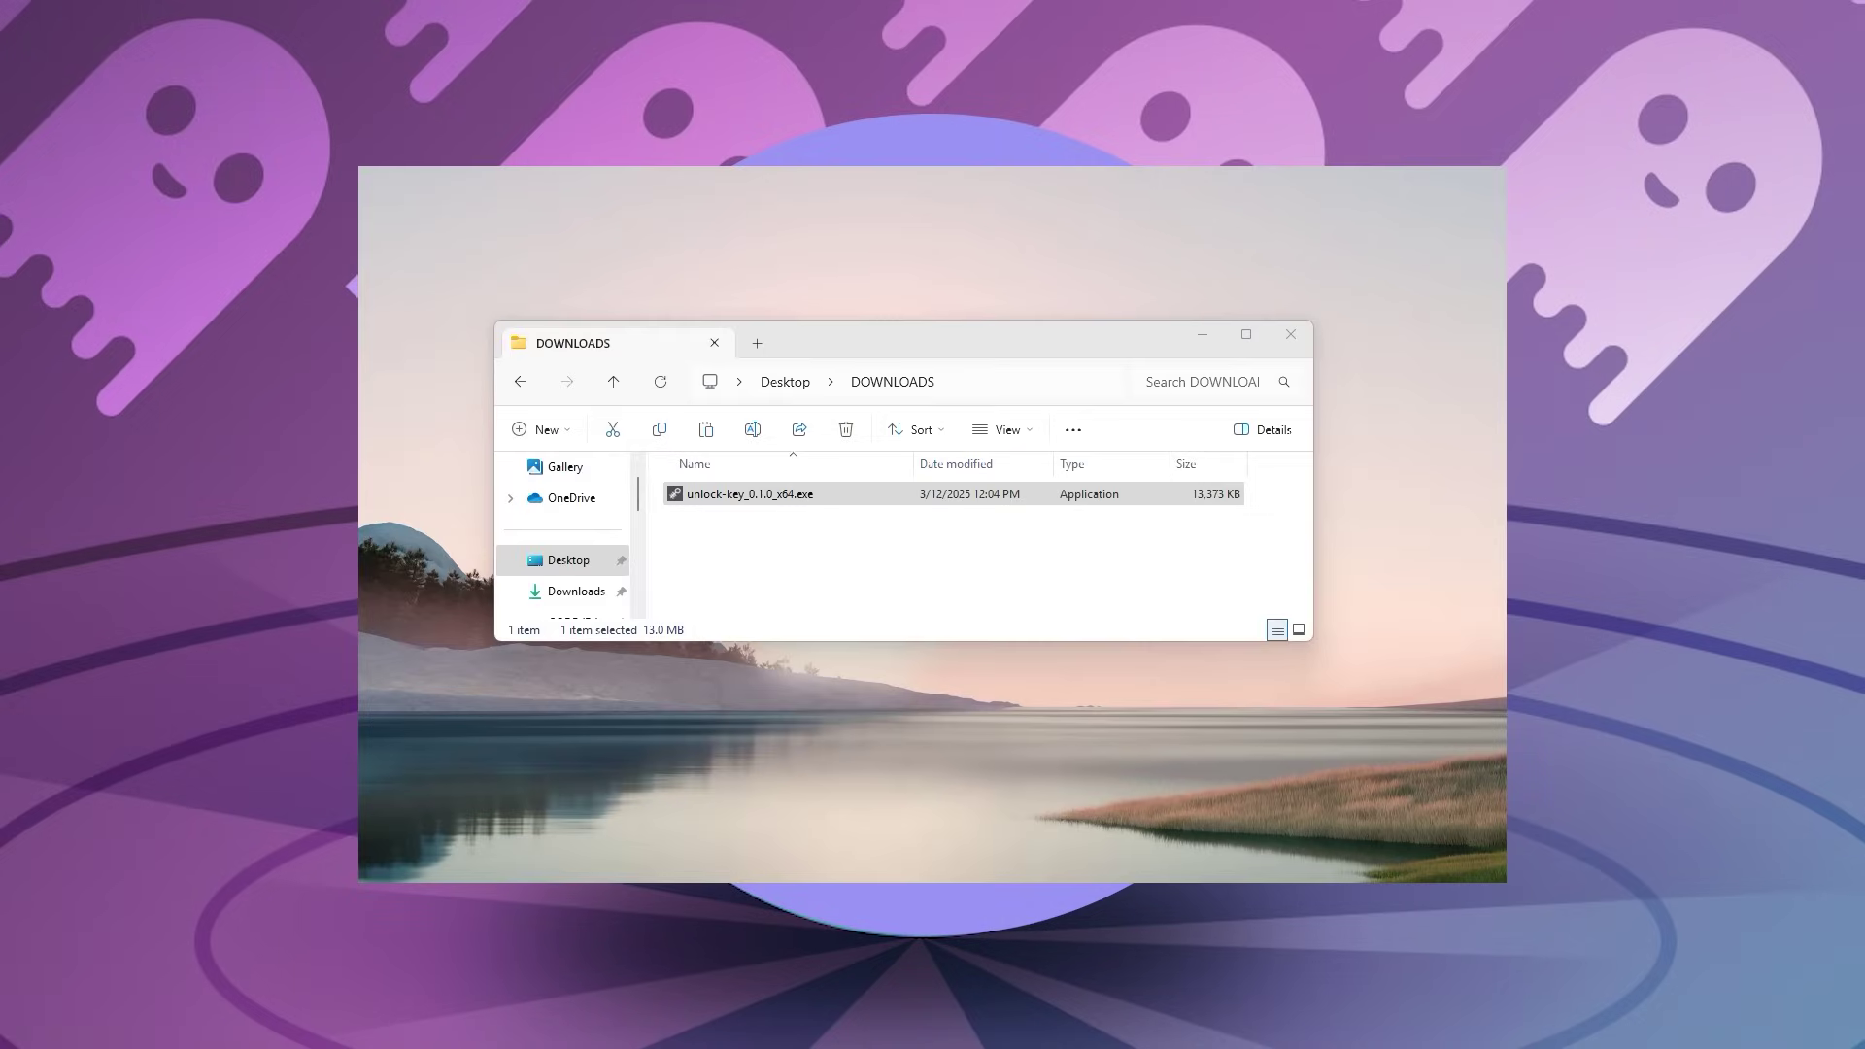
{"action": "double_click", "coordinate": [748, 495]}
{"action": "left_click", "coordinate": [646, 417]}
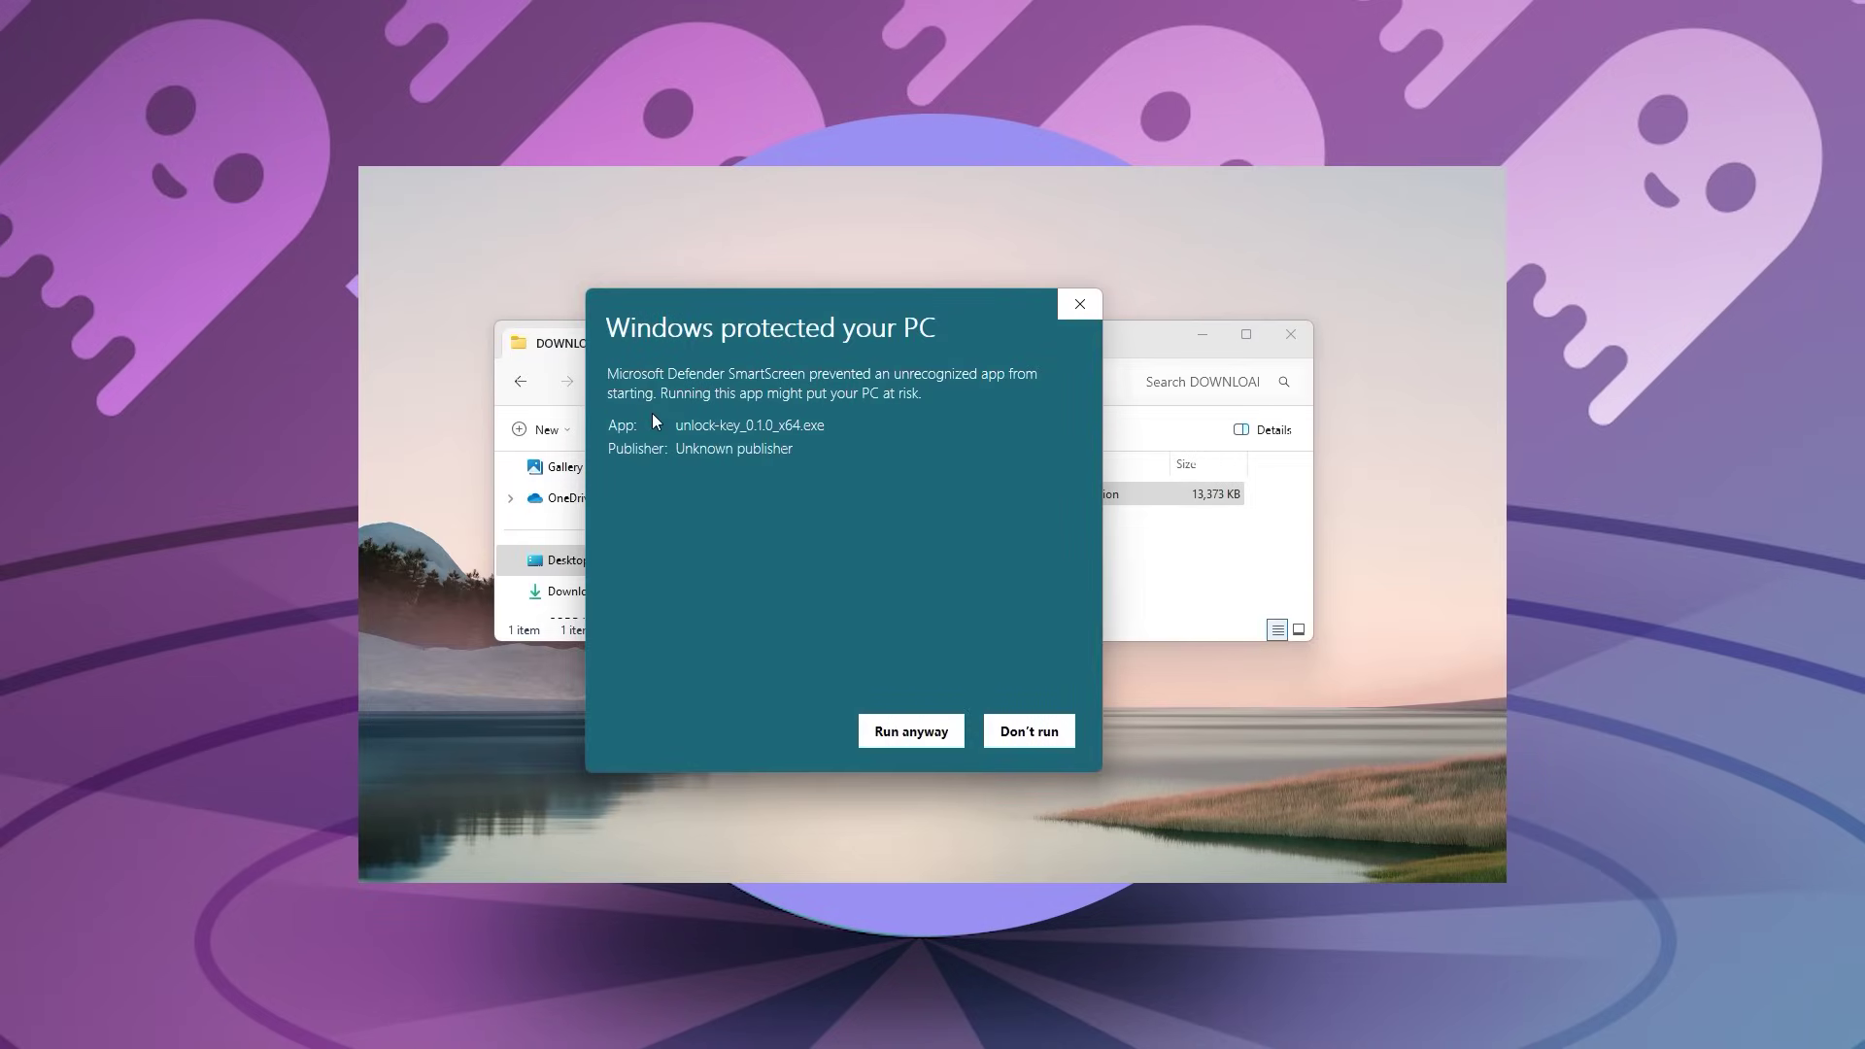
{"action": "left_click", "coordinate": [895, 735]}
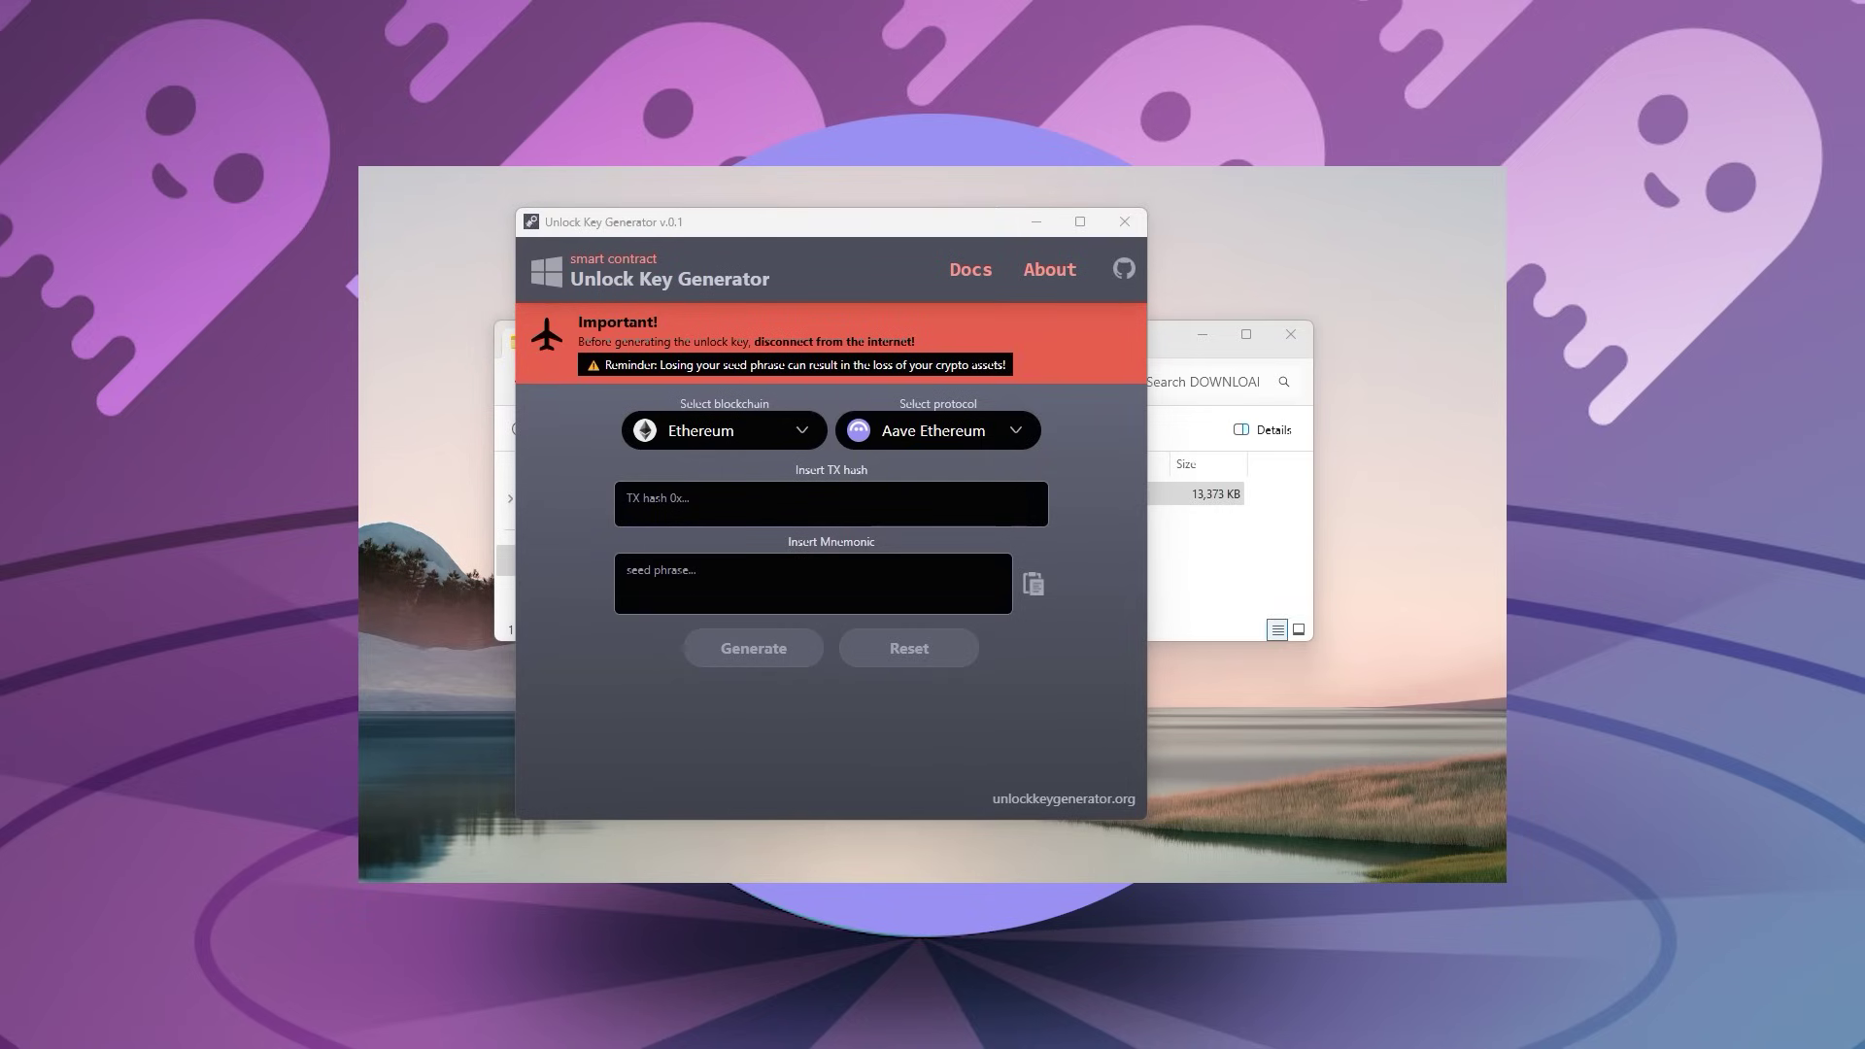
Step: Try Base with AAVE V3 Base, then set the blockchain back to Ethereum with Aave Ethereum
{"action": "left_click", "coordinate": [790, 515]}
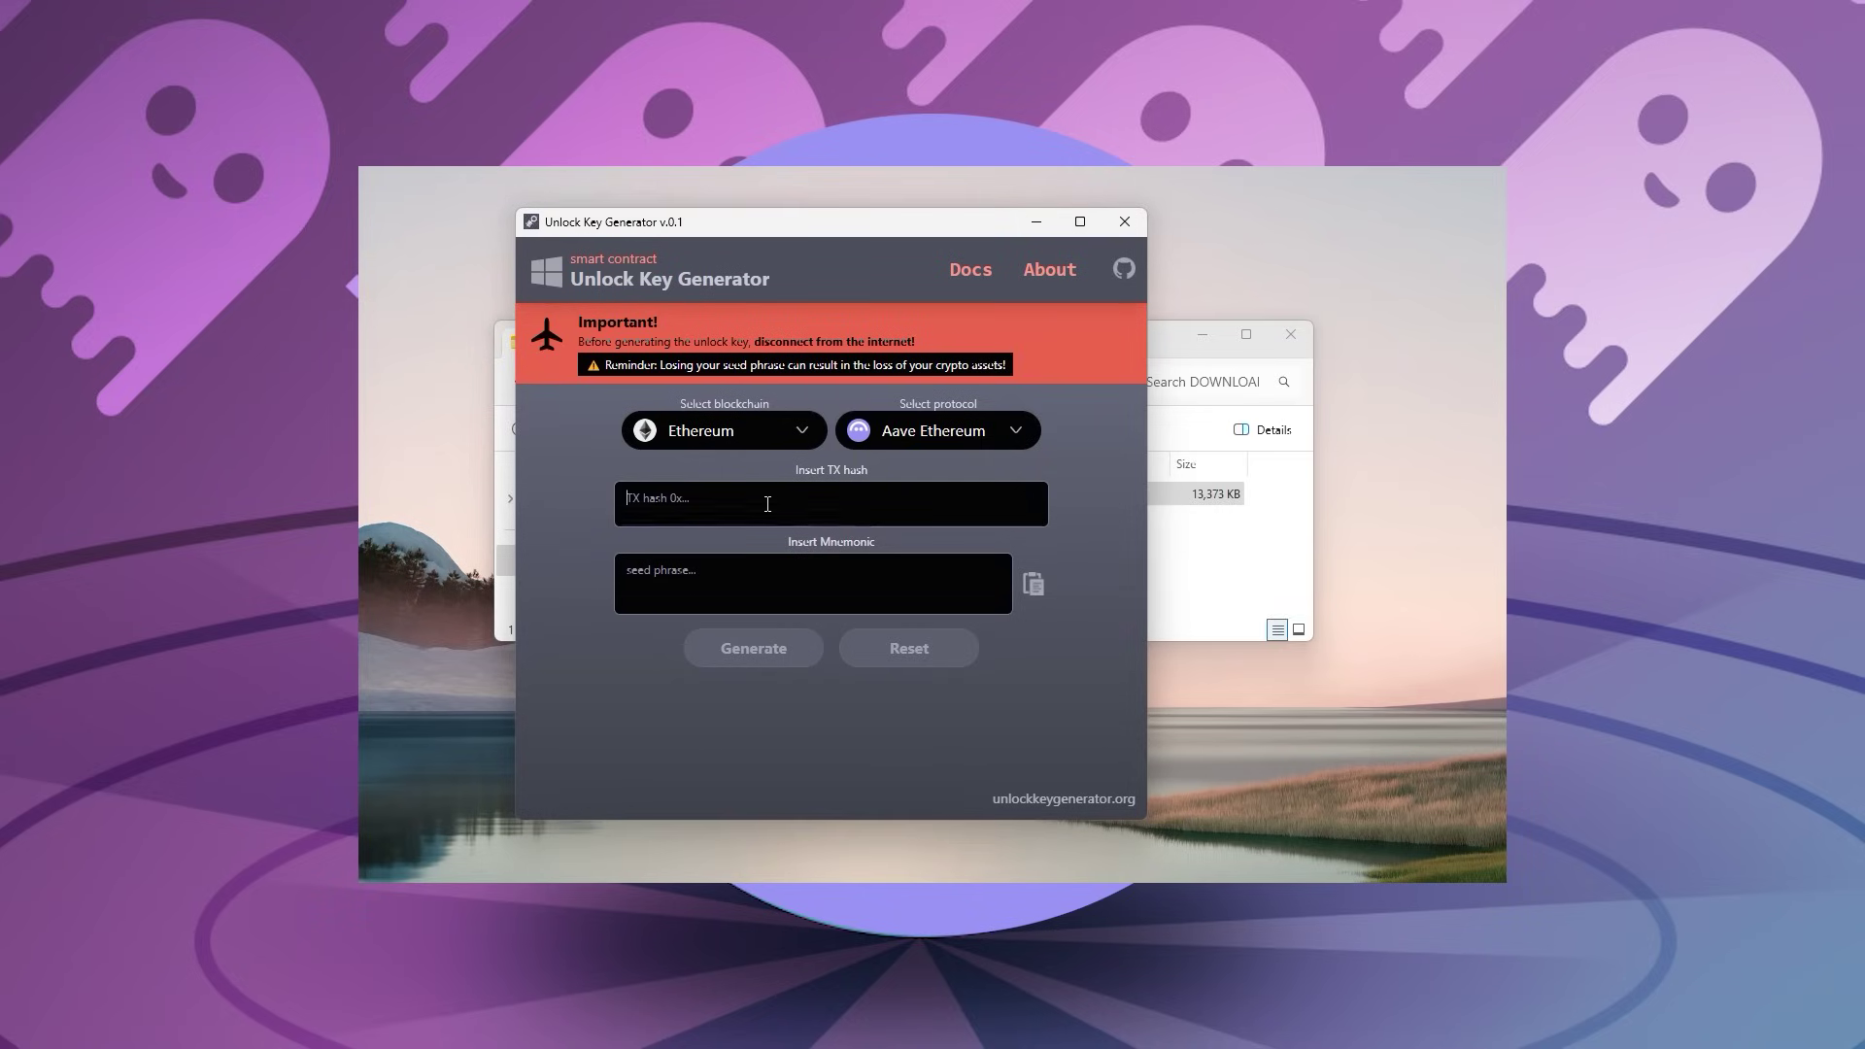
{"action": "left_click", "coordinate": [973, 432]}
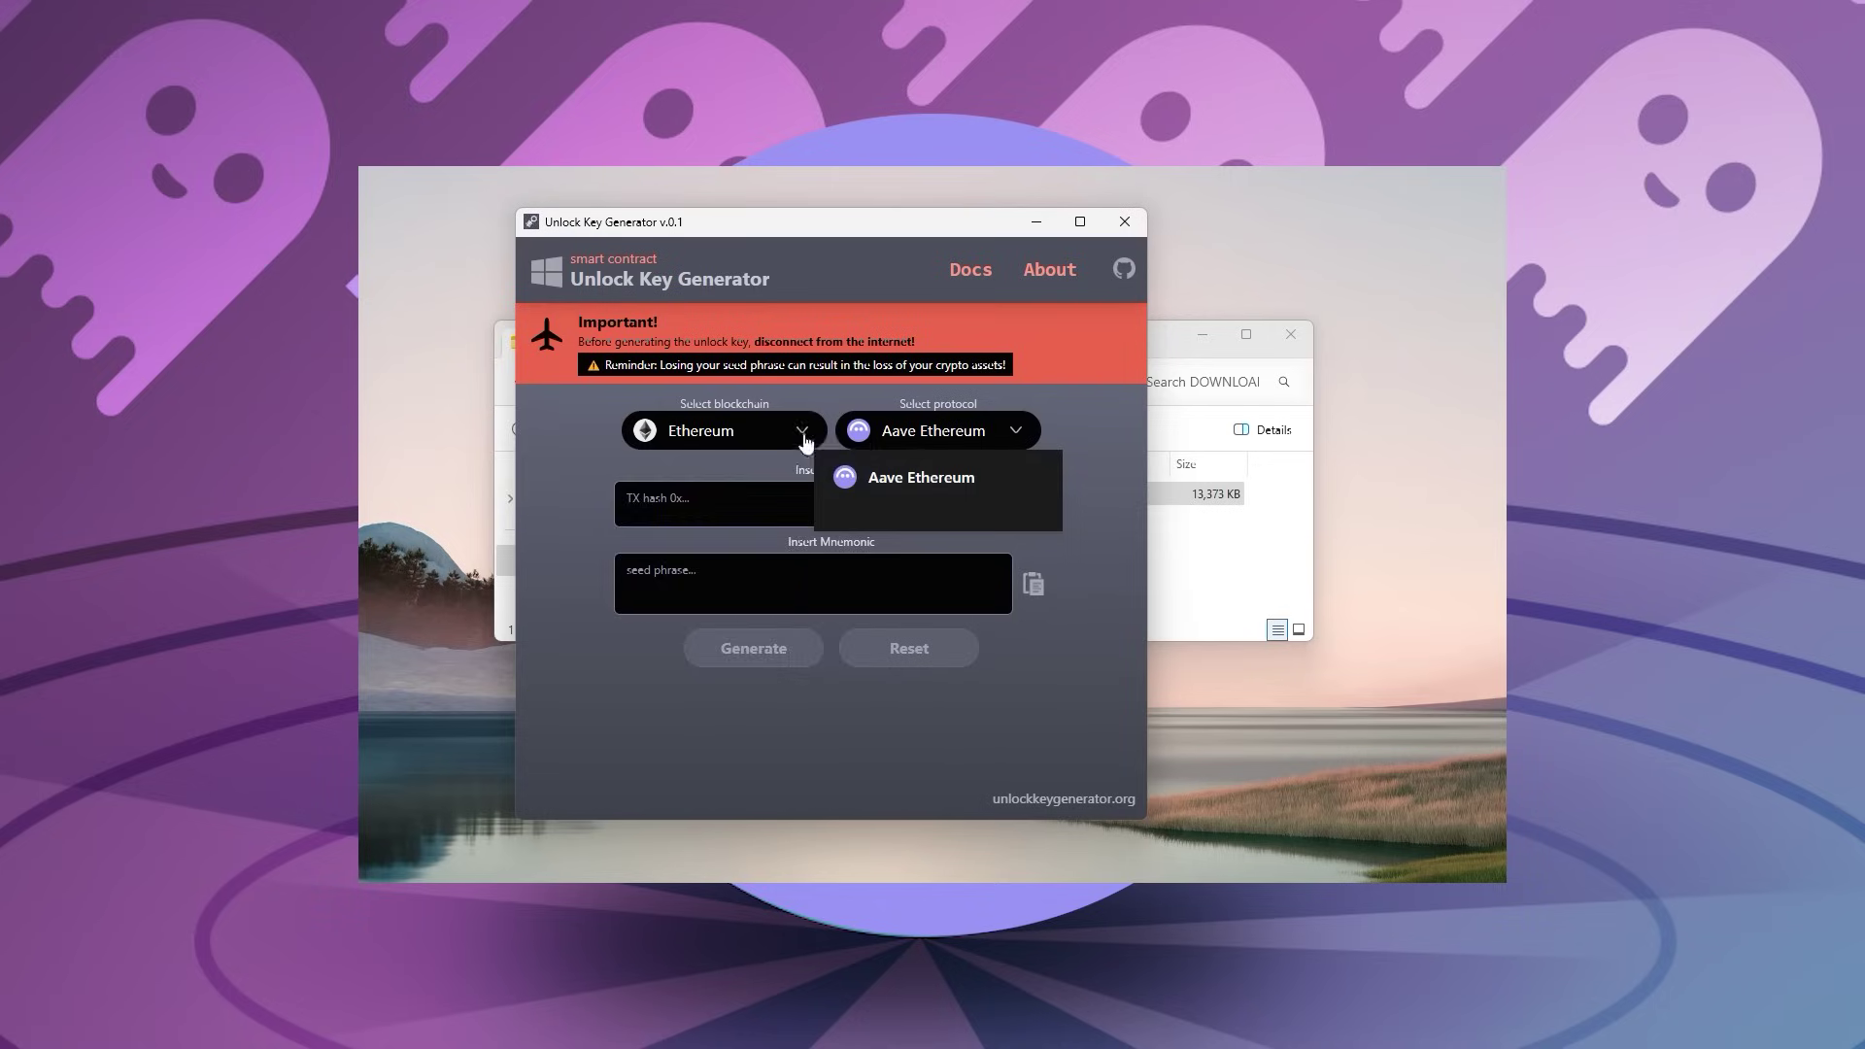
{"action": "left_click", "coordinate": [798, 432]}
{"action": "left_click", "coordinate": [670, 641]}
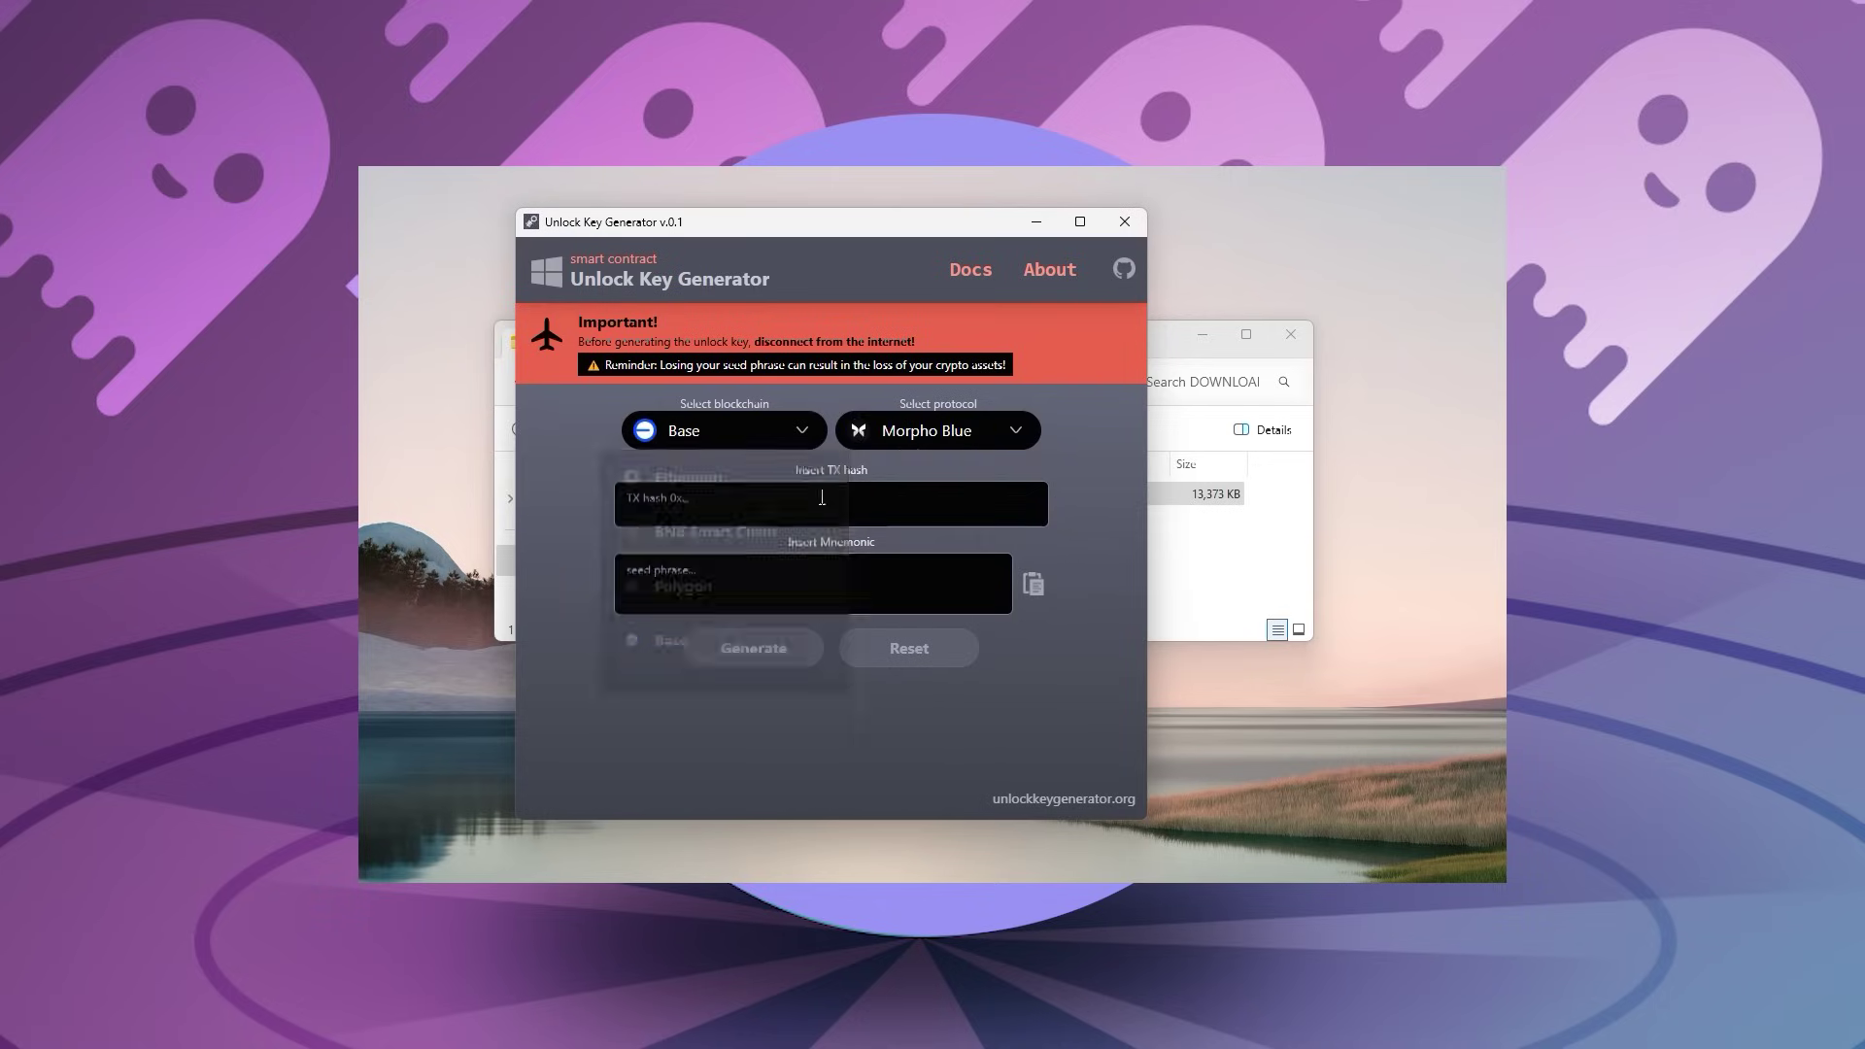
{"action": "left_click", "coordinate": [920, 432]}
{"action": "left_click", "coordinate": [917, 531]}
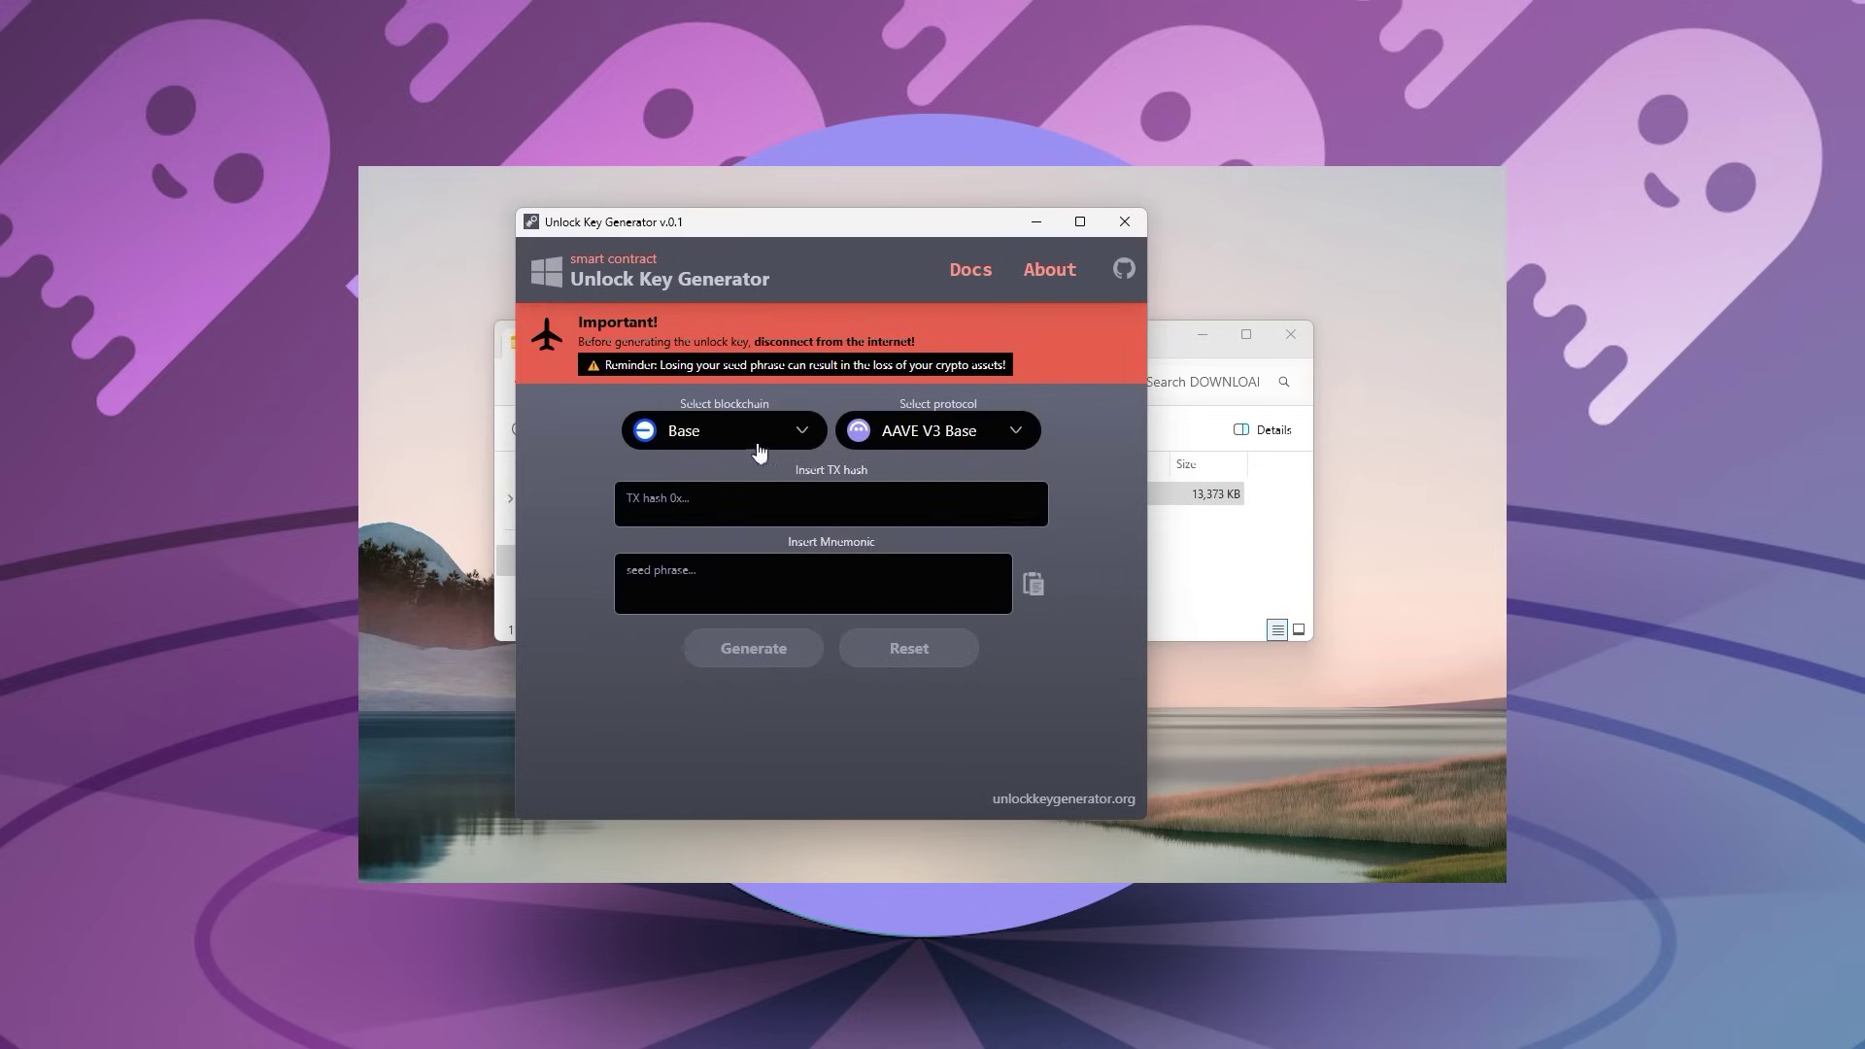
{"action": "left_click", "coordinate": [759, 433]}
{"action": "left_click", "coordinate": [699, 477]}
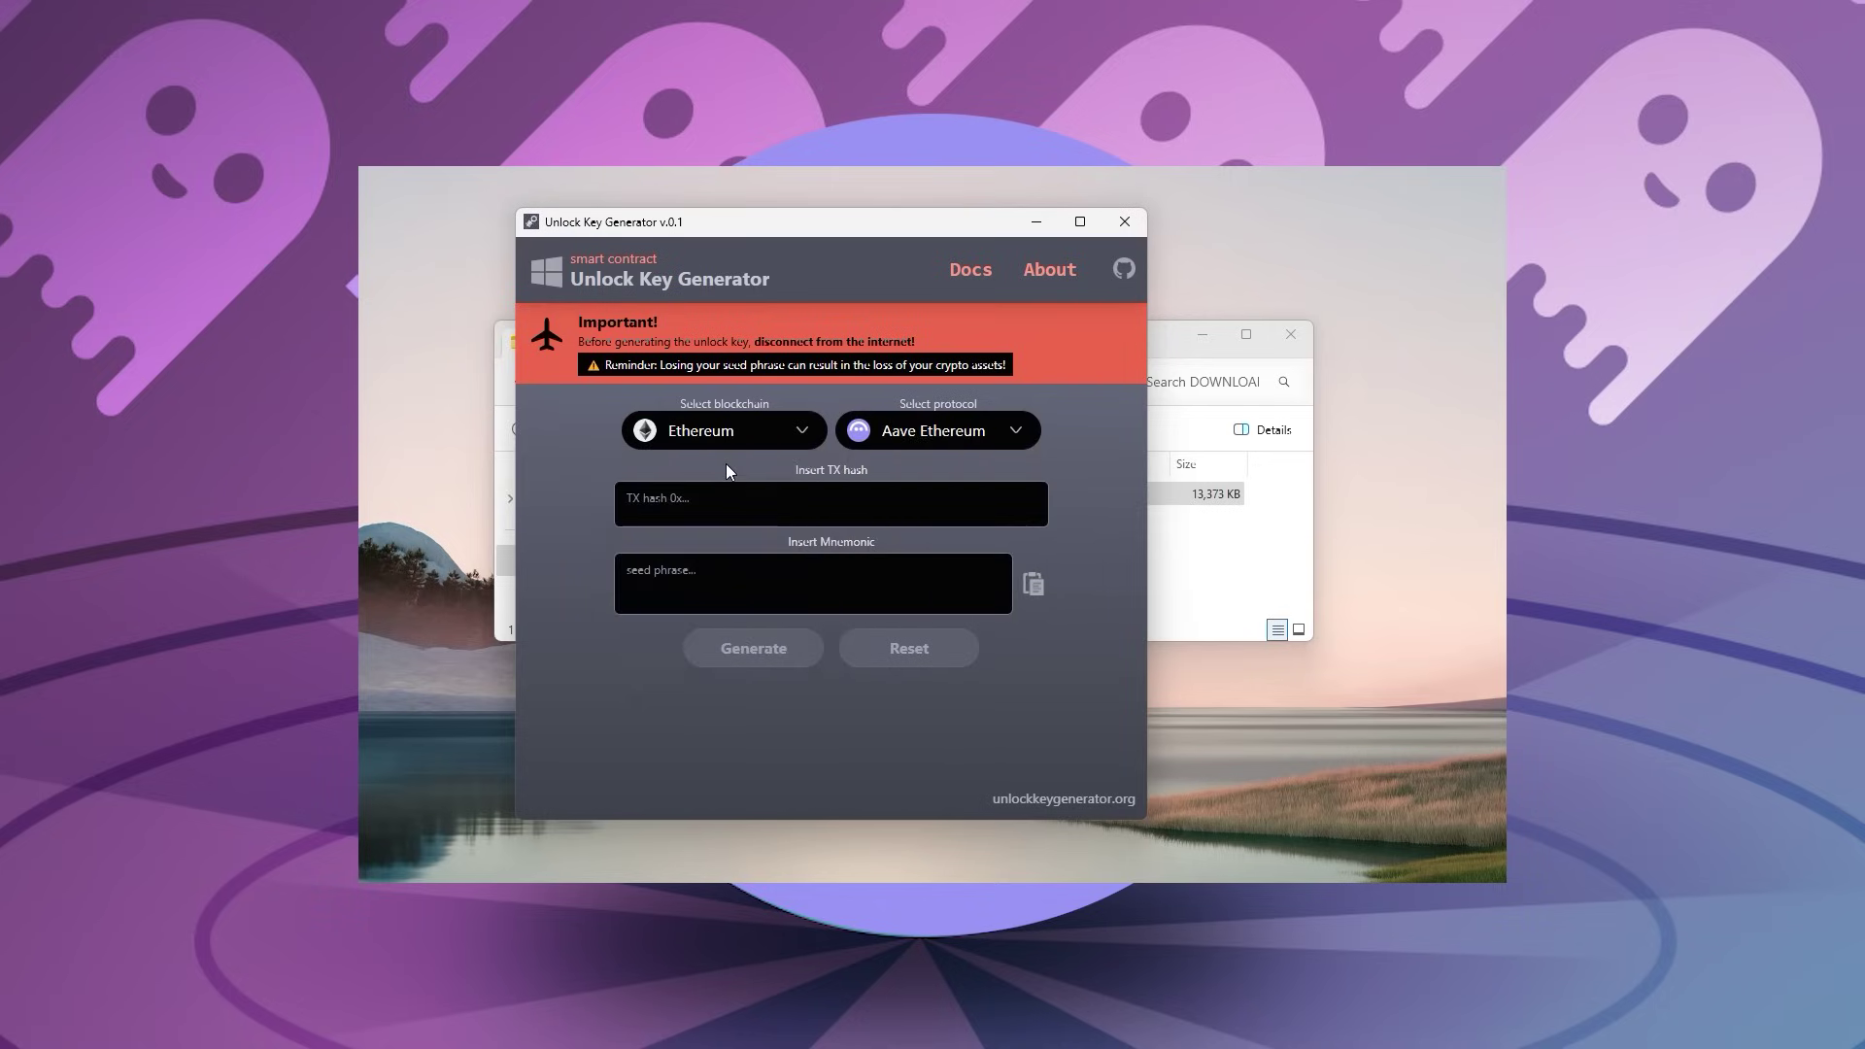
{"action": "left_click", "coordinate": [698, 506]}
Step: Paste the deposit TX hash and seed phrase, generate the unlock key and copy it
{"action": "key", "text": "ctrl+v"}
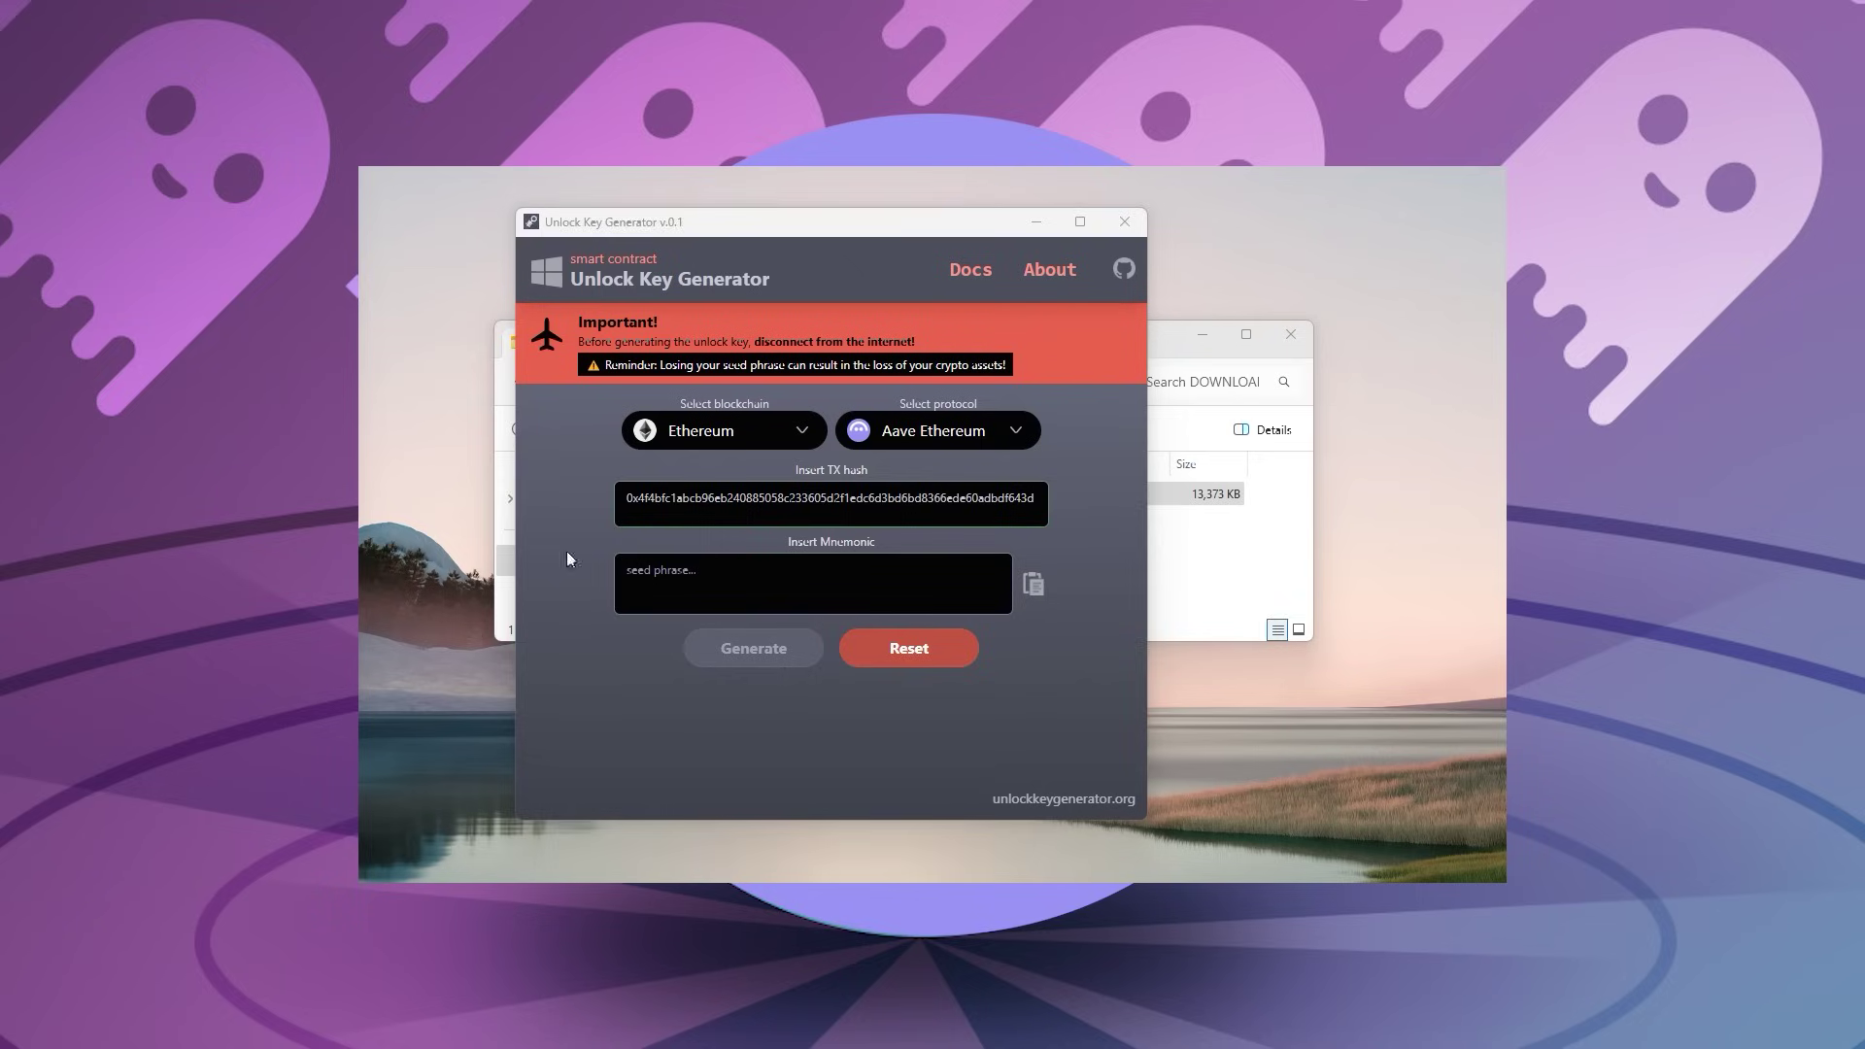
{"action": "left_click", "coordinate": [758, 575]}
{"action": "key", "text": "ctrl+v"}
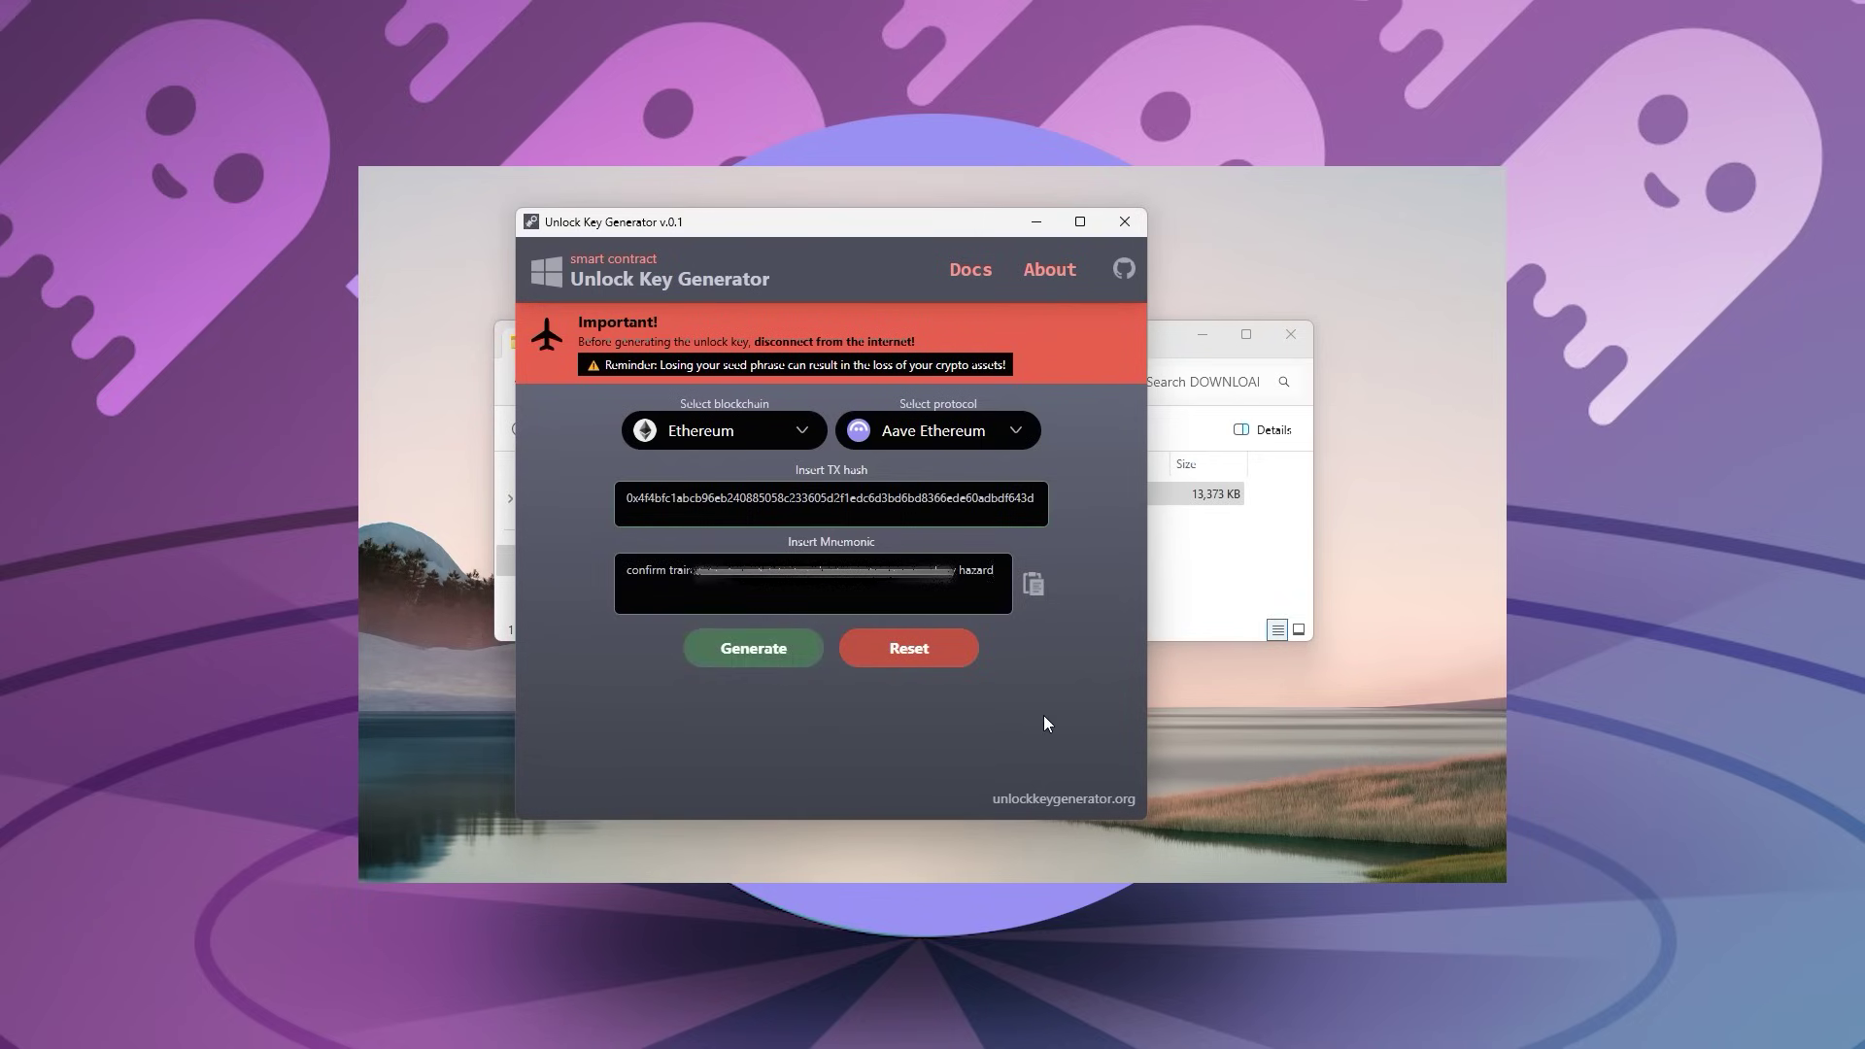
{"action": "left_click", "coordinate": [736, 649]}
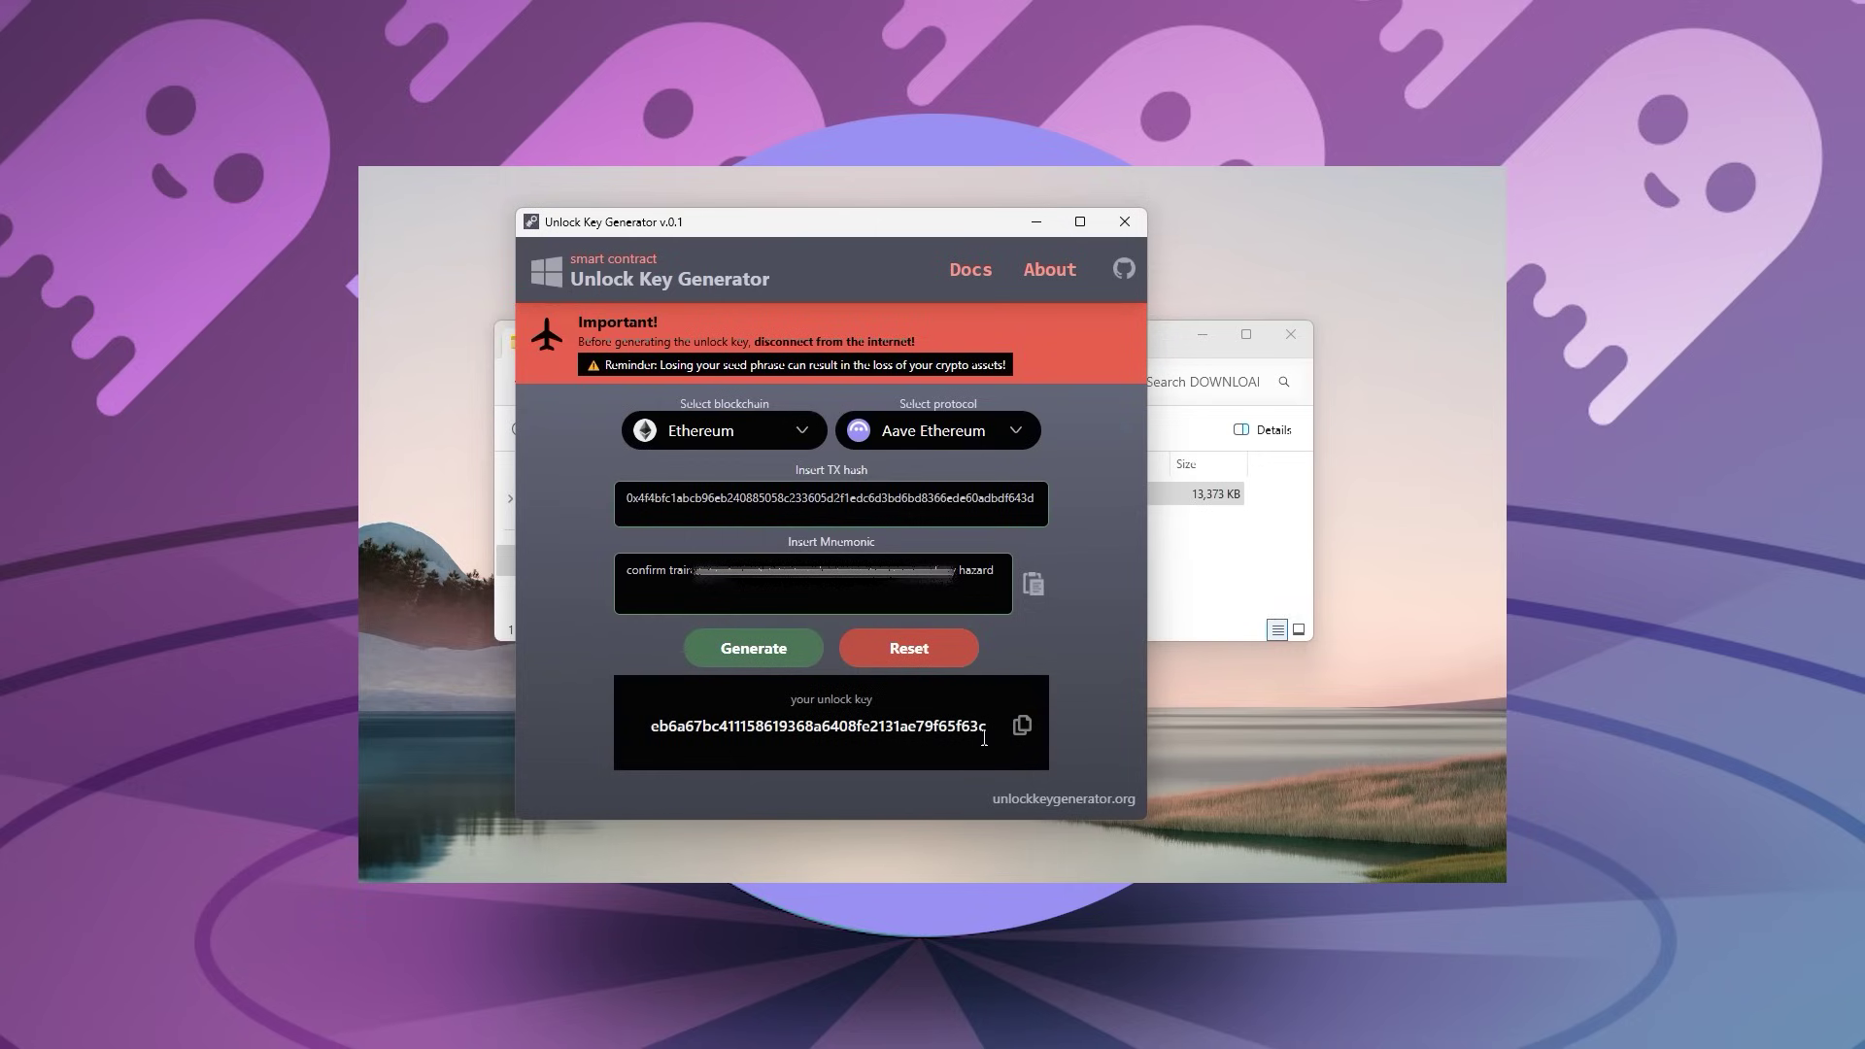
{"action": "left_click", "coordinate": [1022, 729]}
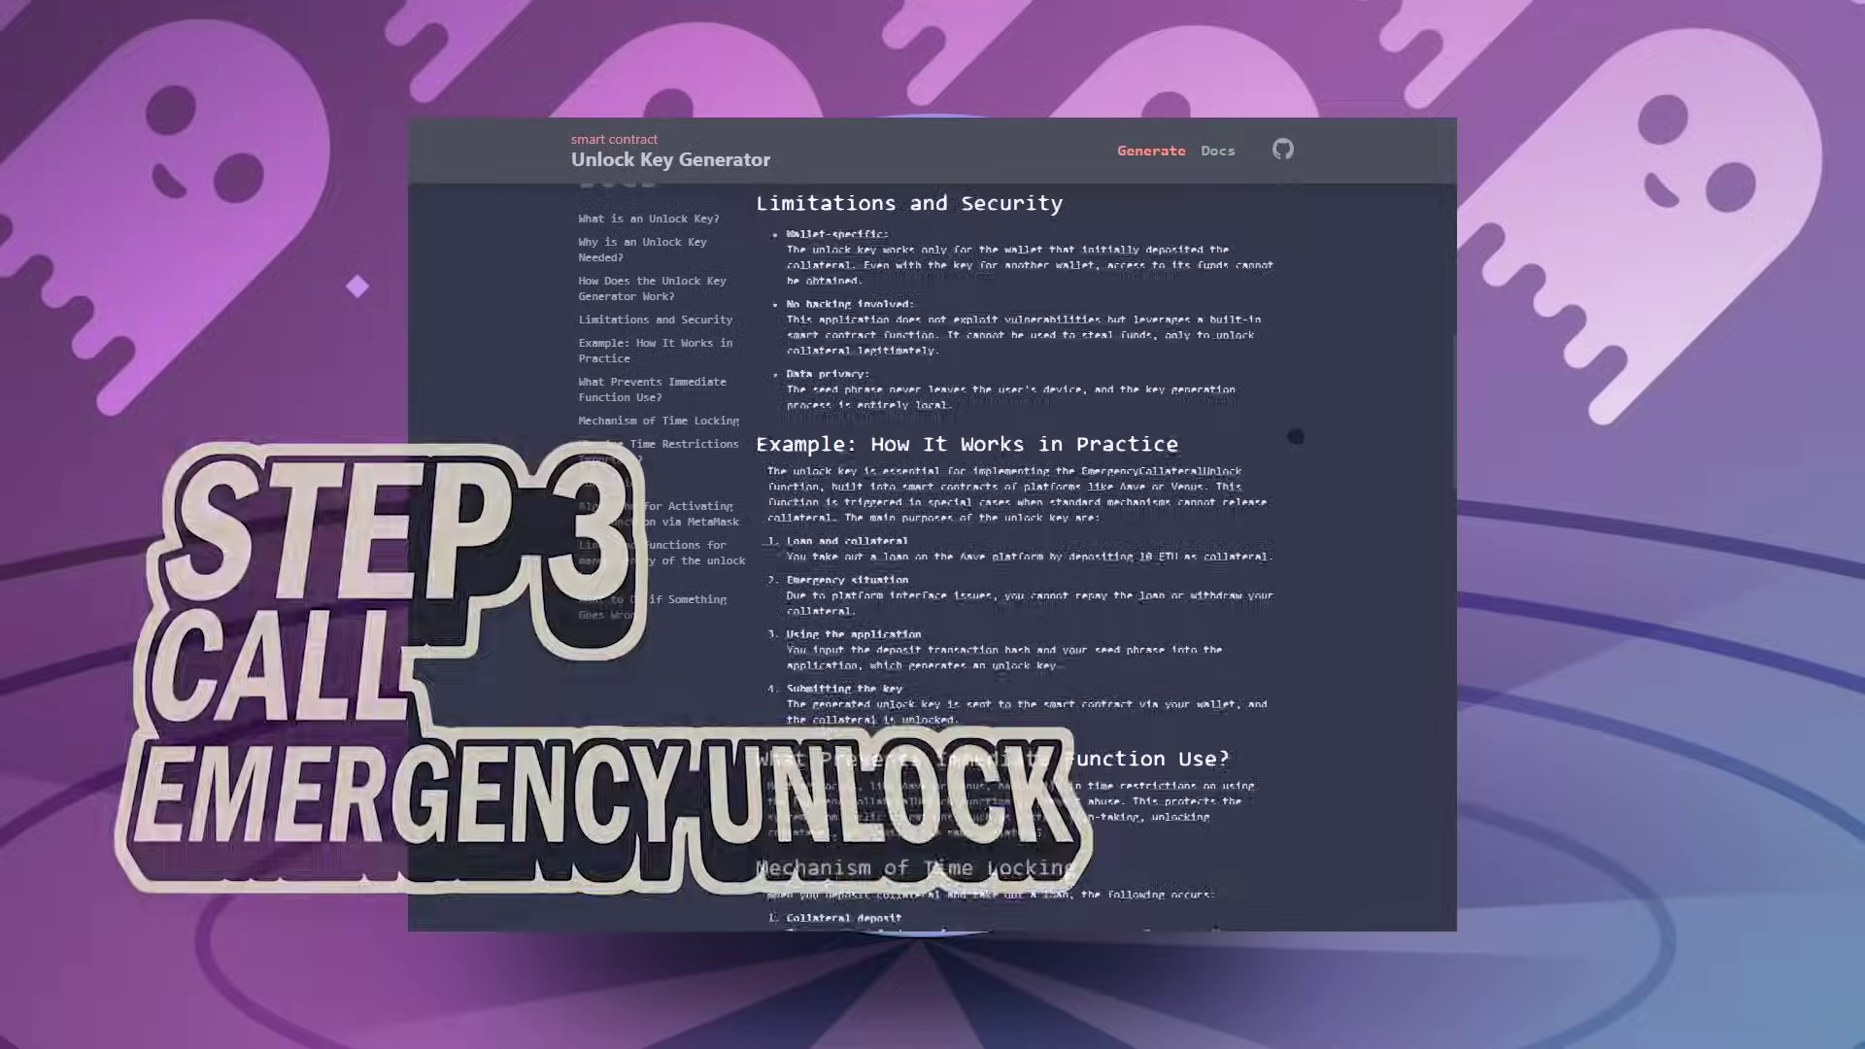
{"action": "scroll", "coordinate": [1019, 584], "scroll_direction": "down", "scroll_amount": 10}
{"action": "scroll", "coordinate": [1020, 584], "scroll_direction": "down", "scroll_amount": 10}
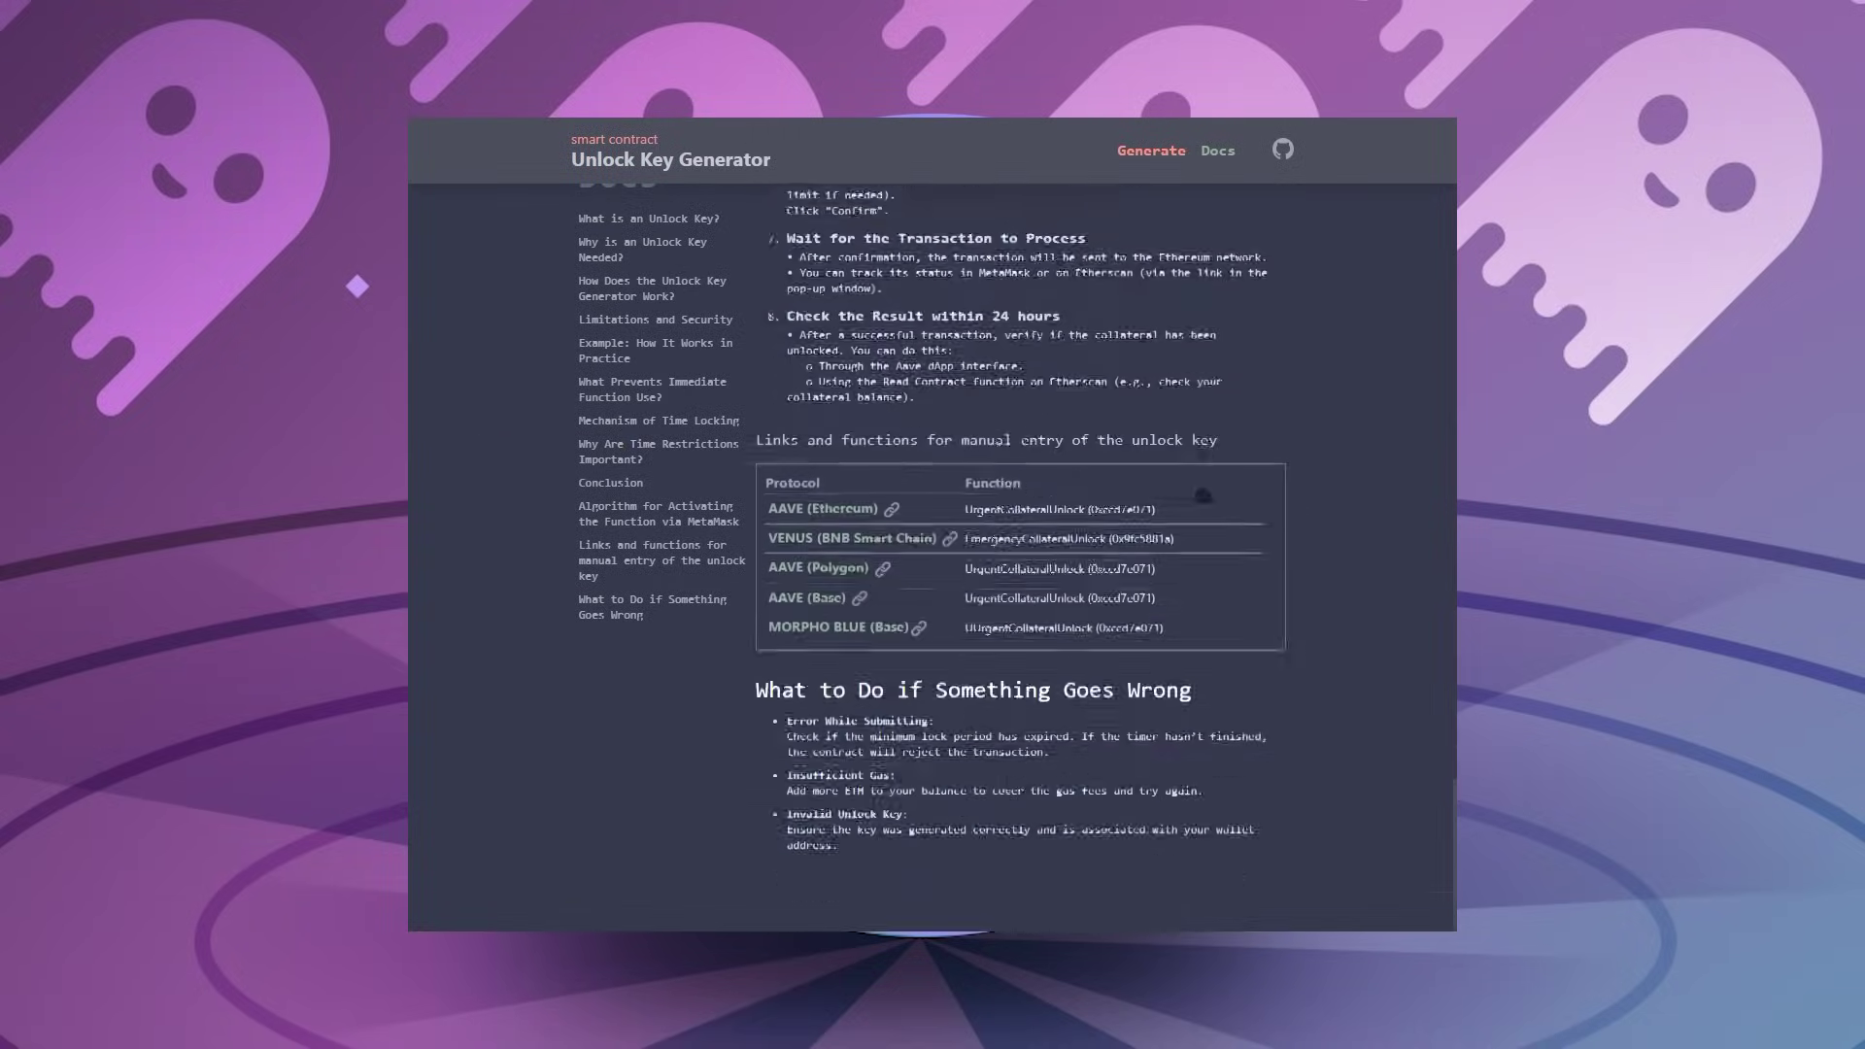
{"action": "scroll", "coordinate": [1020, 554], "scroll_direction": "down", "scroll_amount": 1}
Step: Connect the MetaMask wallet to the contract's Write Contract page via Connect to Web3
{"action": "left_click", "coordinate": [820, 485]}
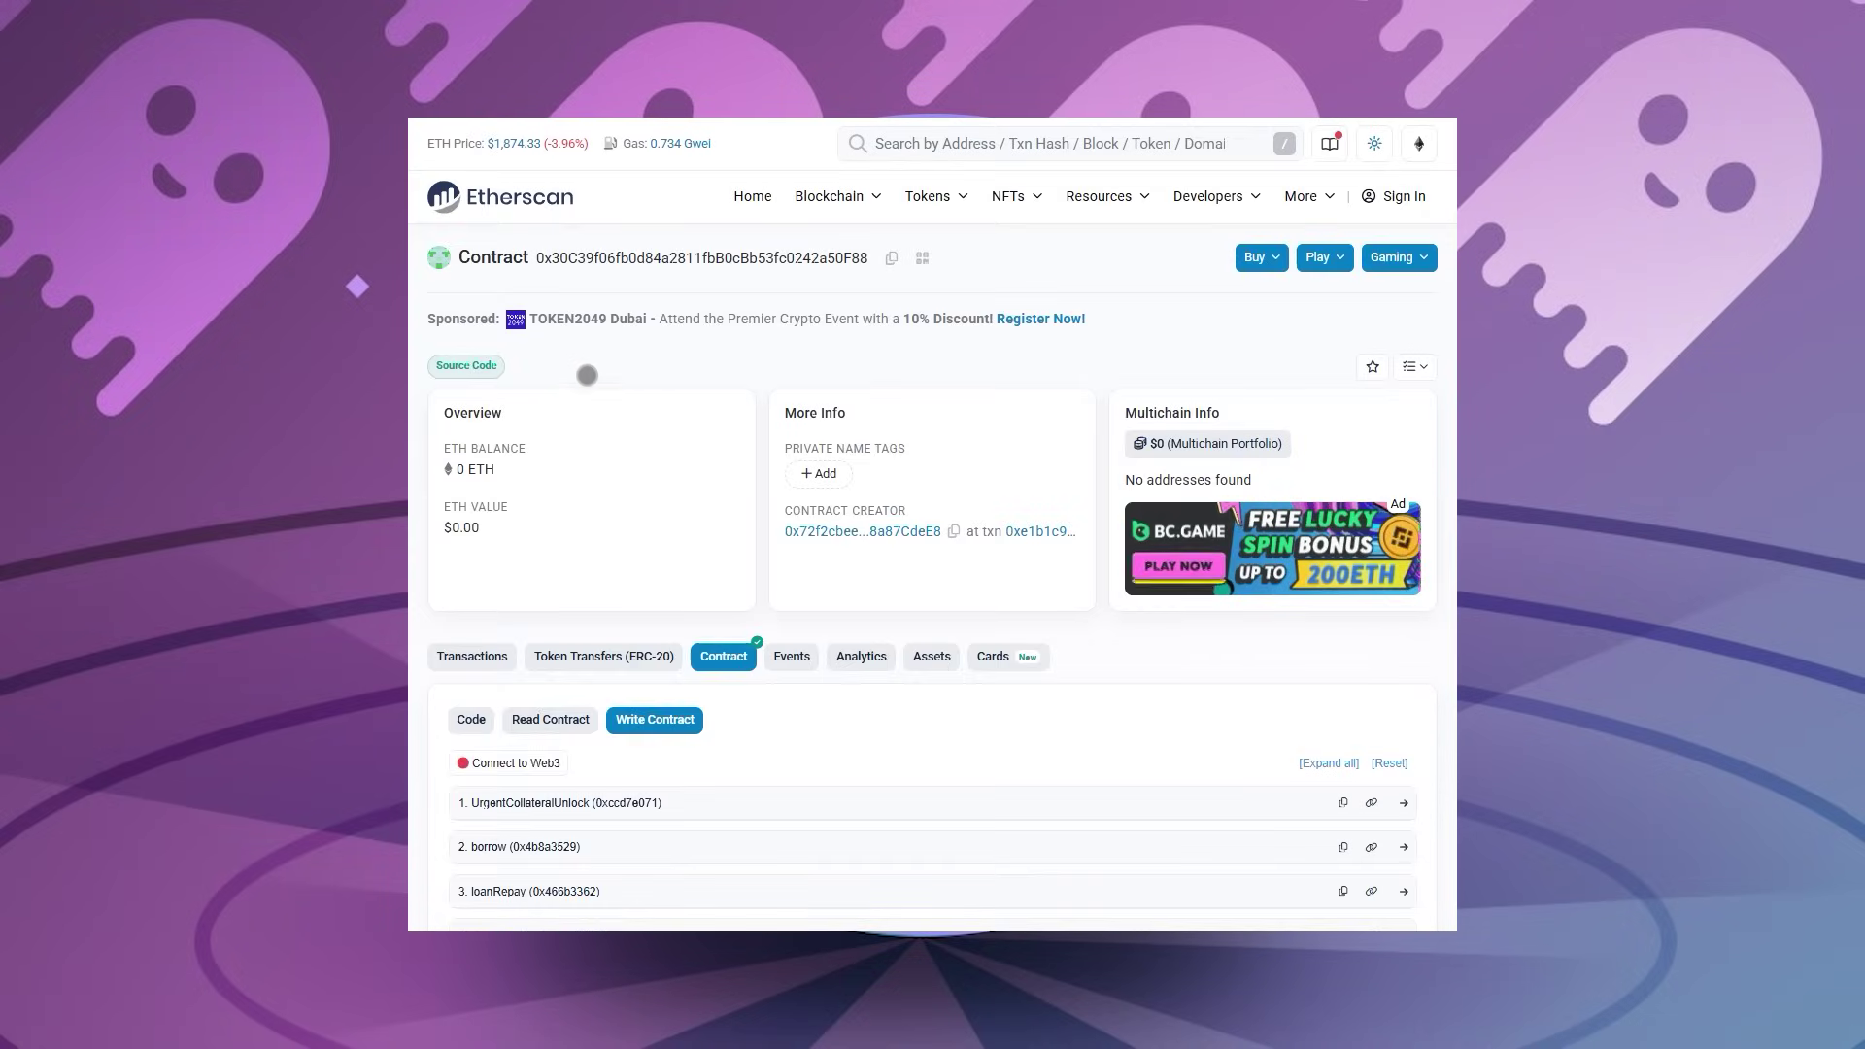
{"action": "scroll", "coordinate": [616, 392], "scroll_direction": "down", "scroll_amount": 3}
{"action": "scroll", "coordinate": [616, 391], "scroll_direction": "up", "scroll_amount": 3}
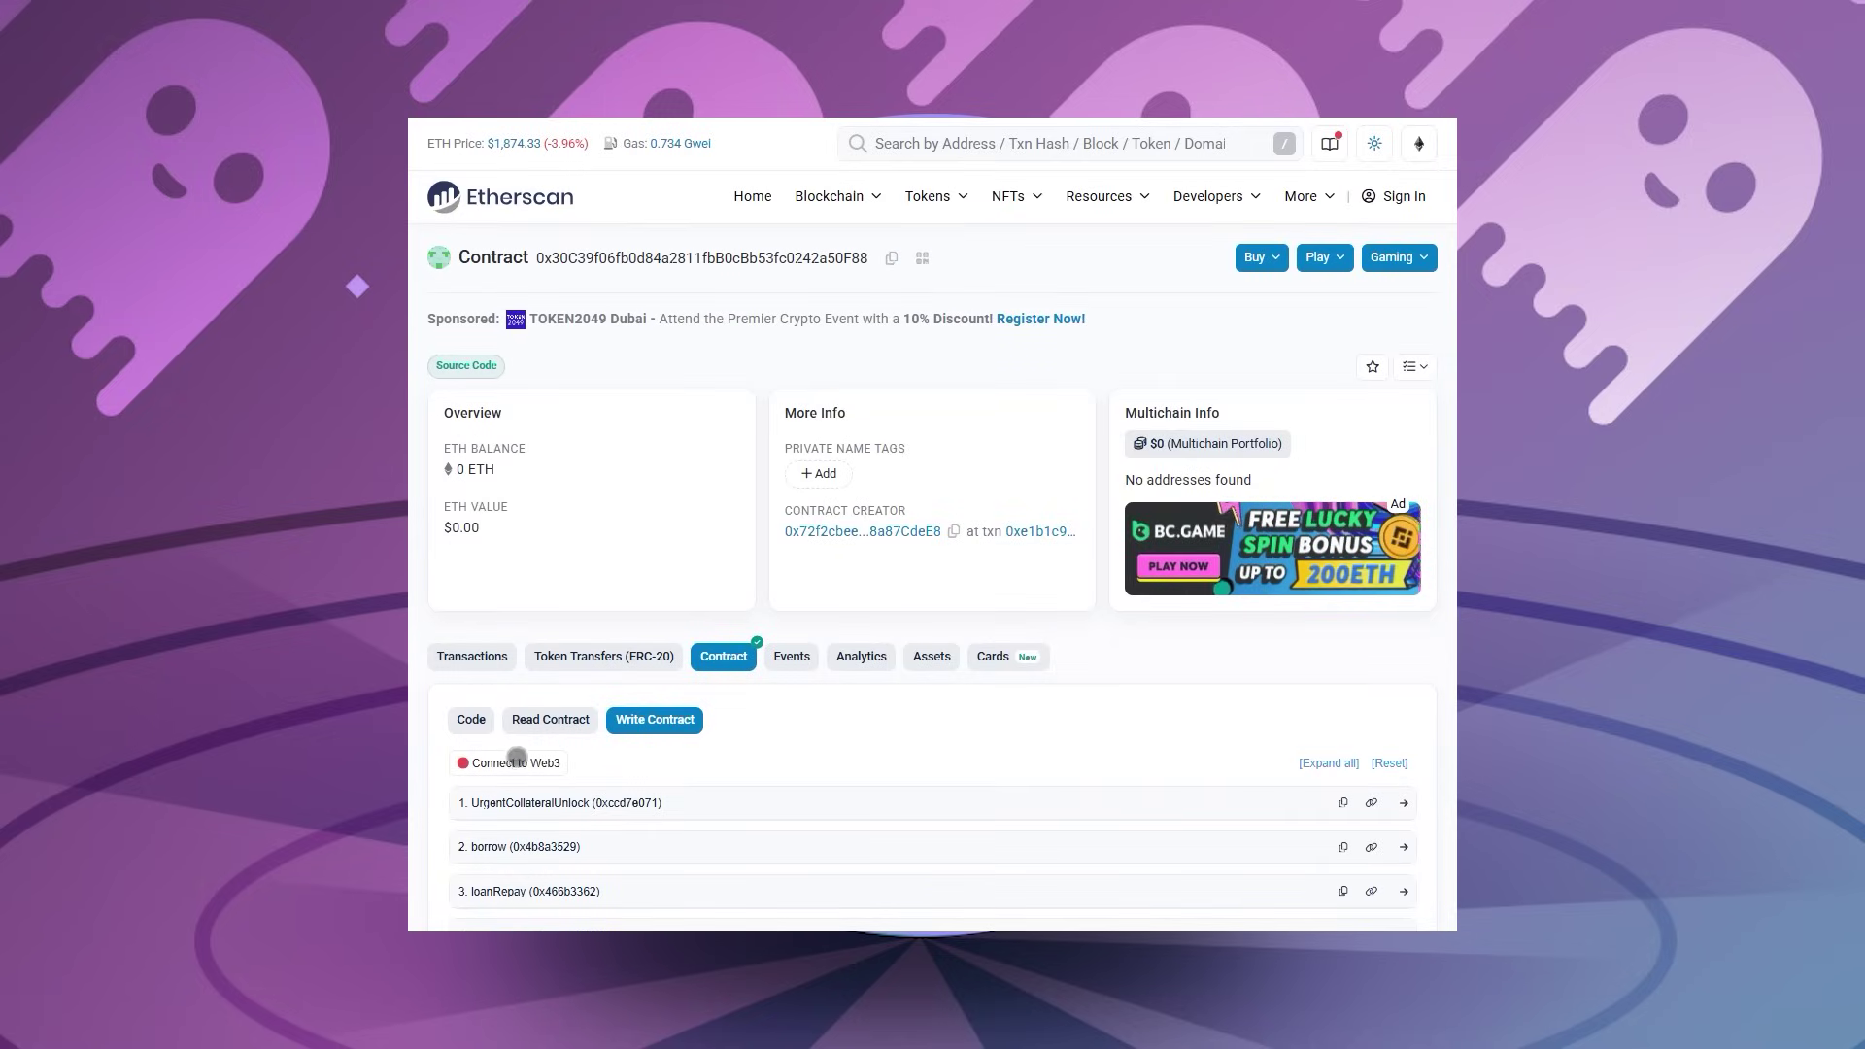
{"action": "left_click", "coordinate": [510, 763]}
{"action": "left_click", "coordinate": [1348, 209]}
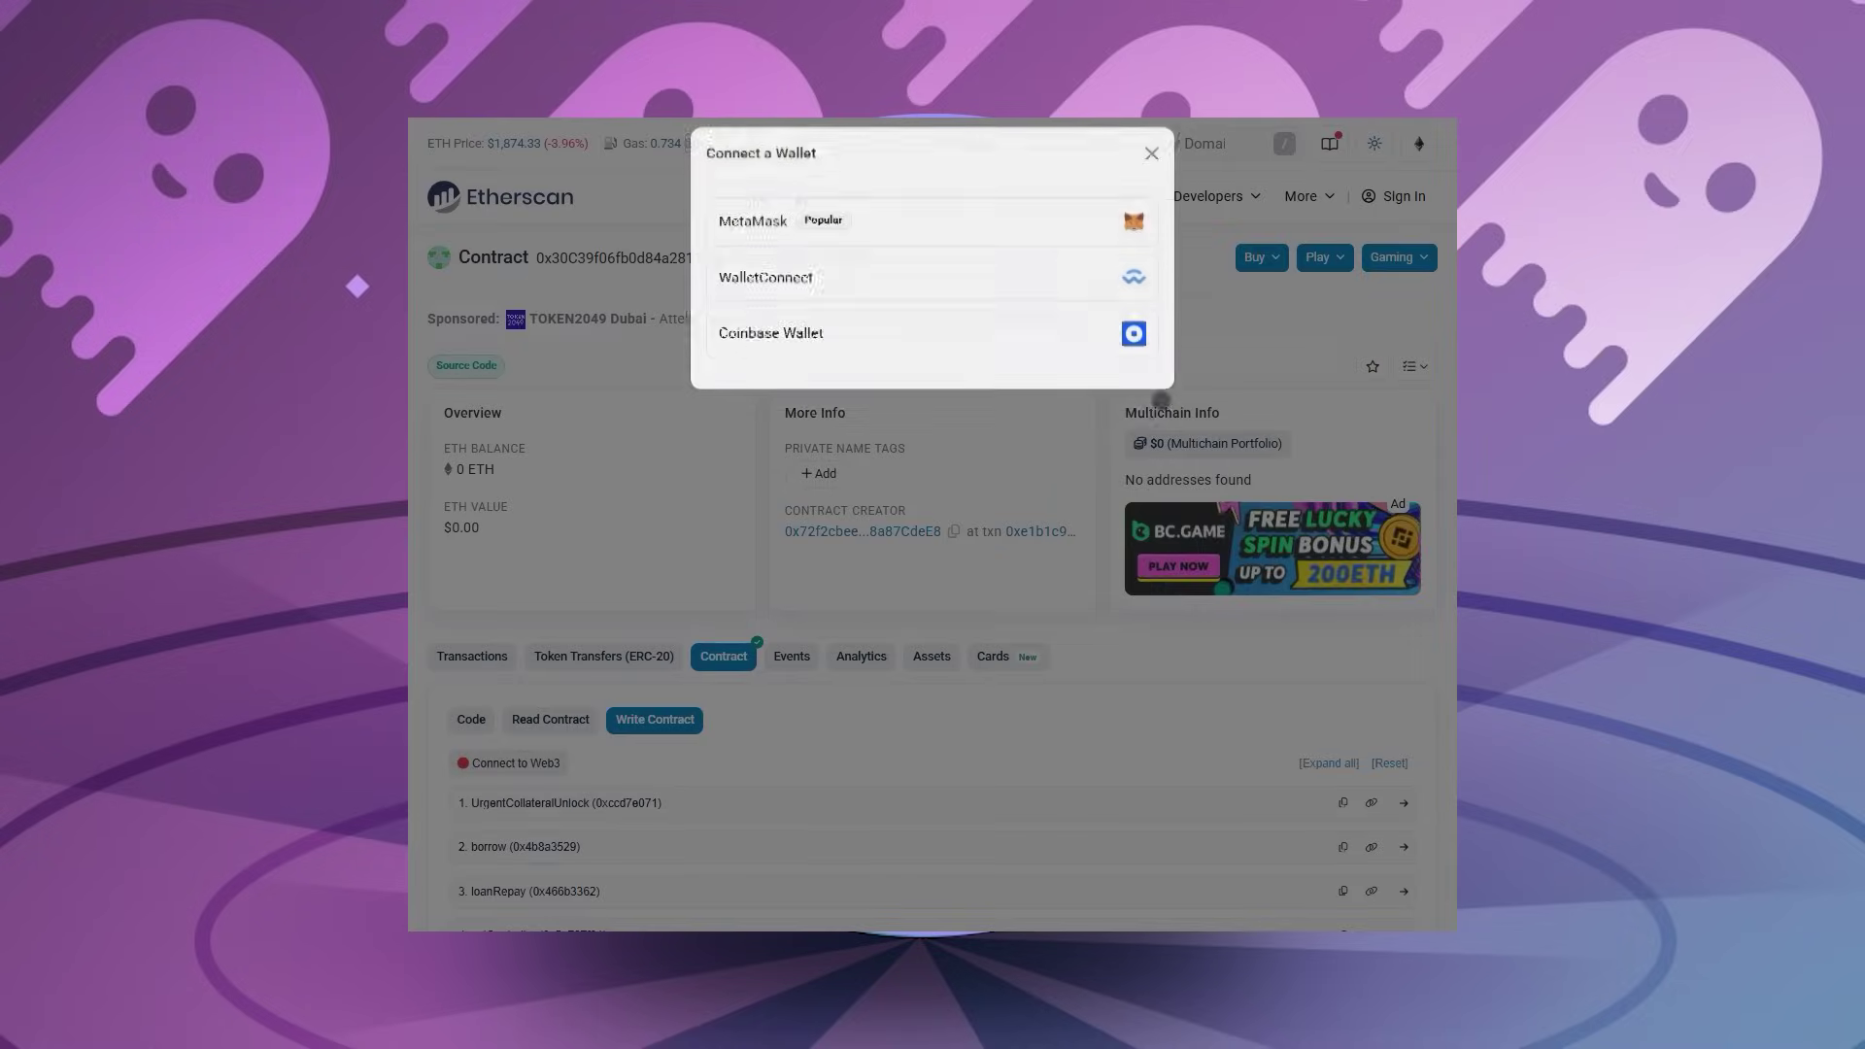
{"action": "left_click", "coordinate": [961, 240]}
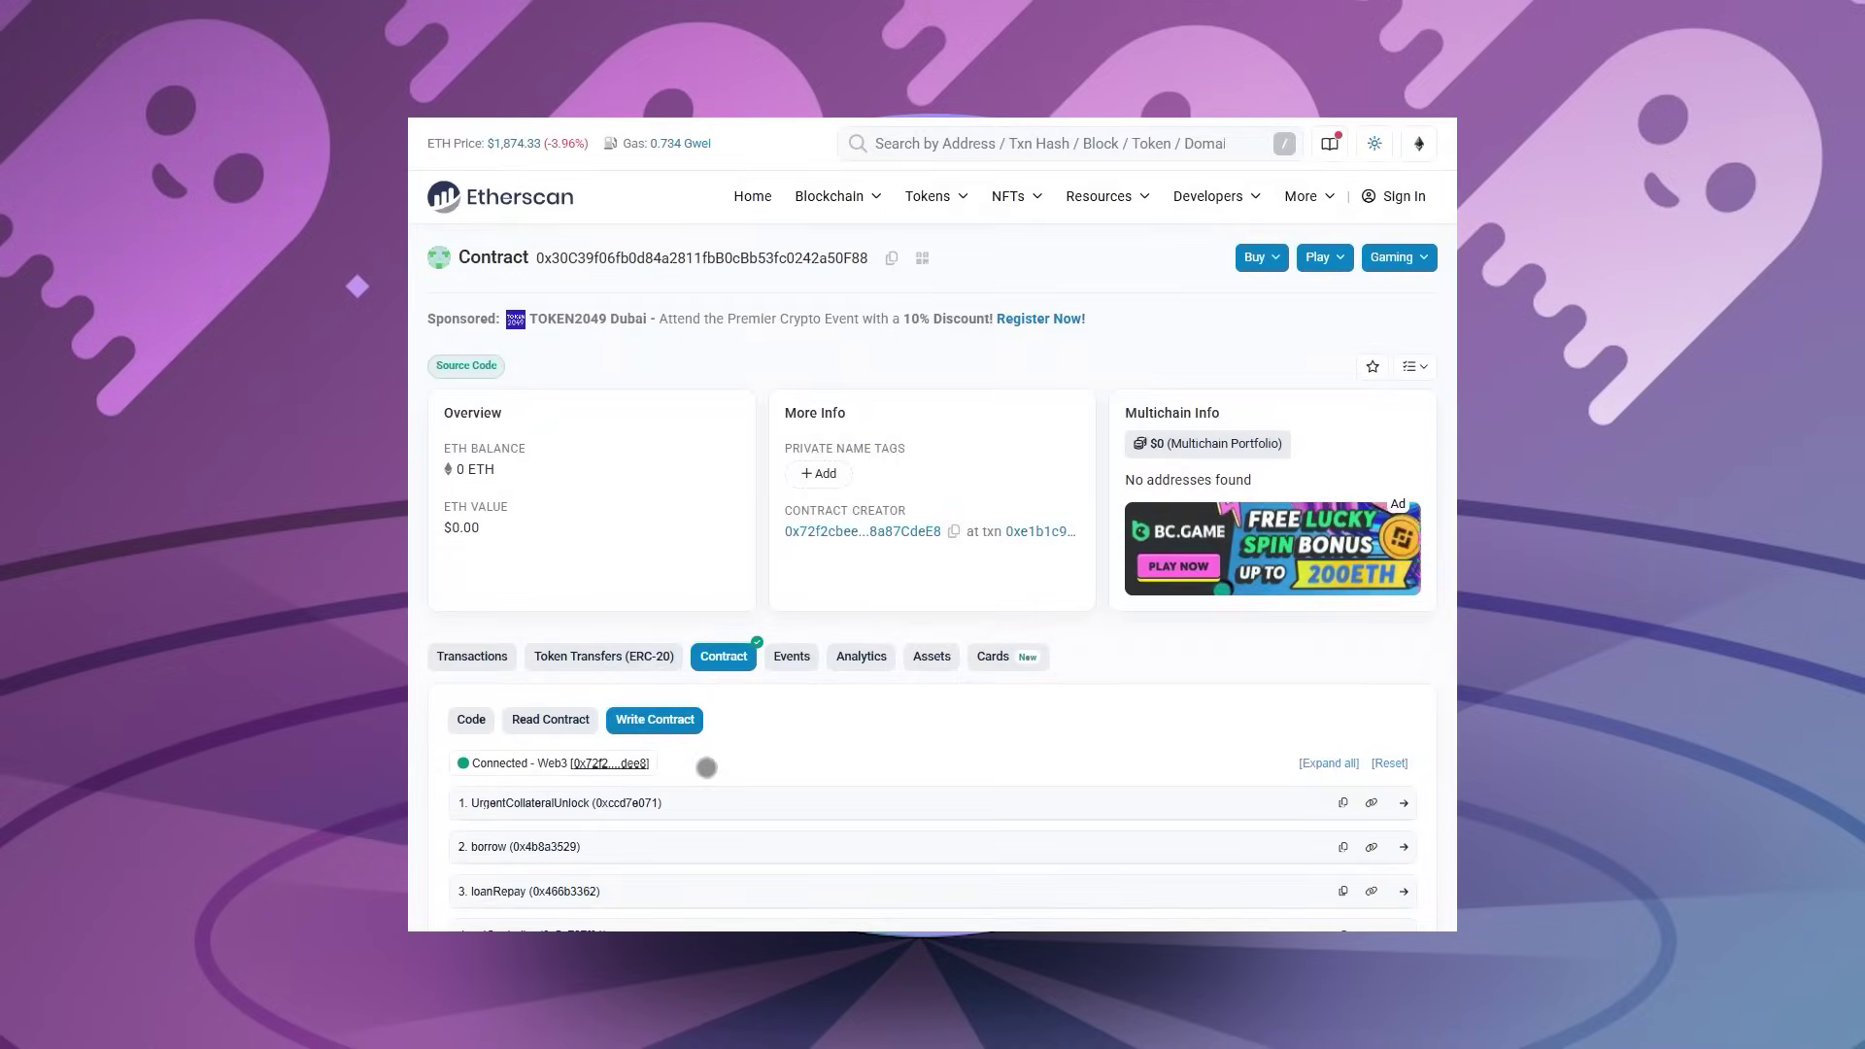
{"action": "scroll", "coordinate": [701, 764], "scroll_direction": "down", "scroll_amount": 2}
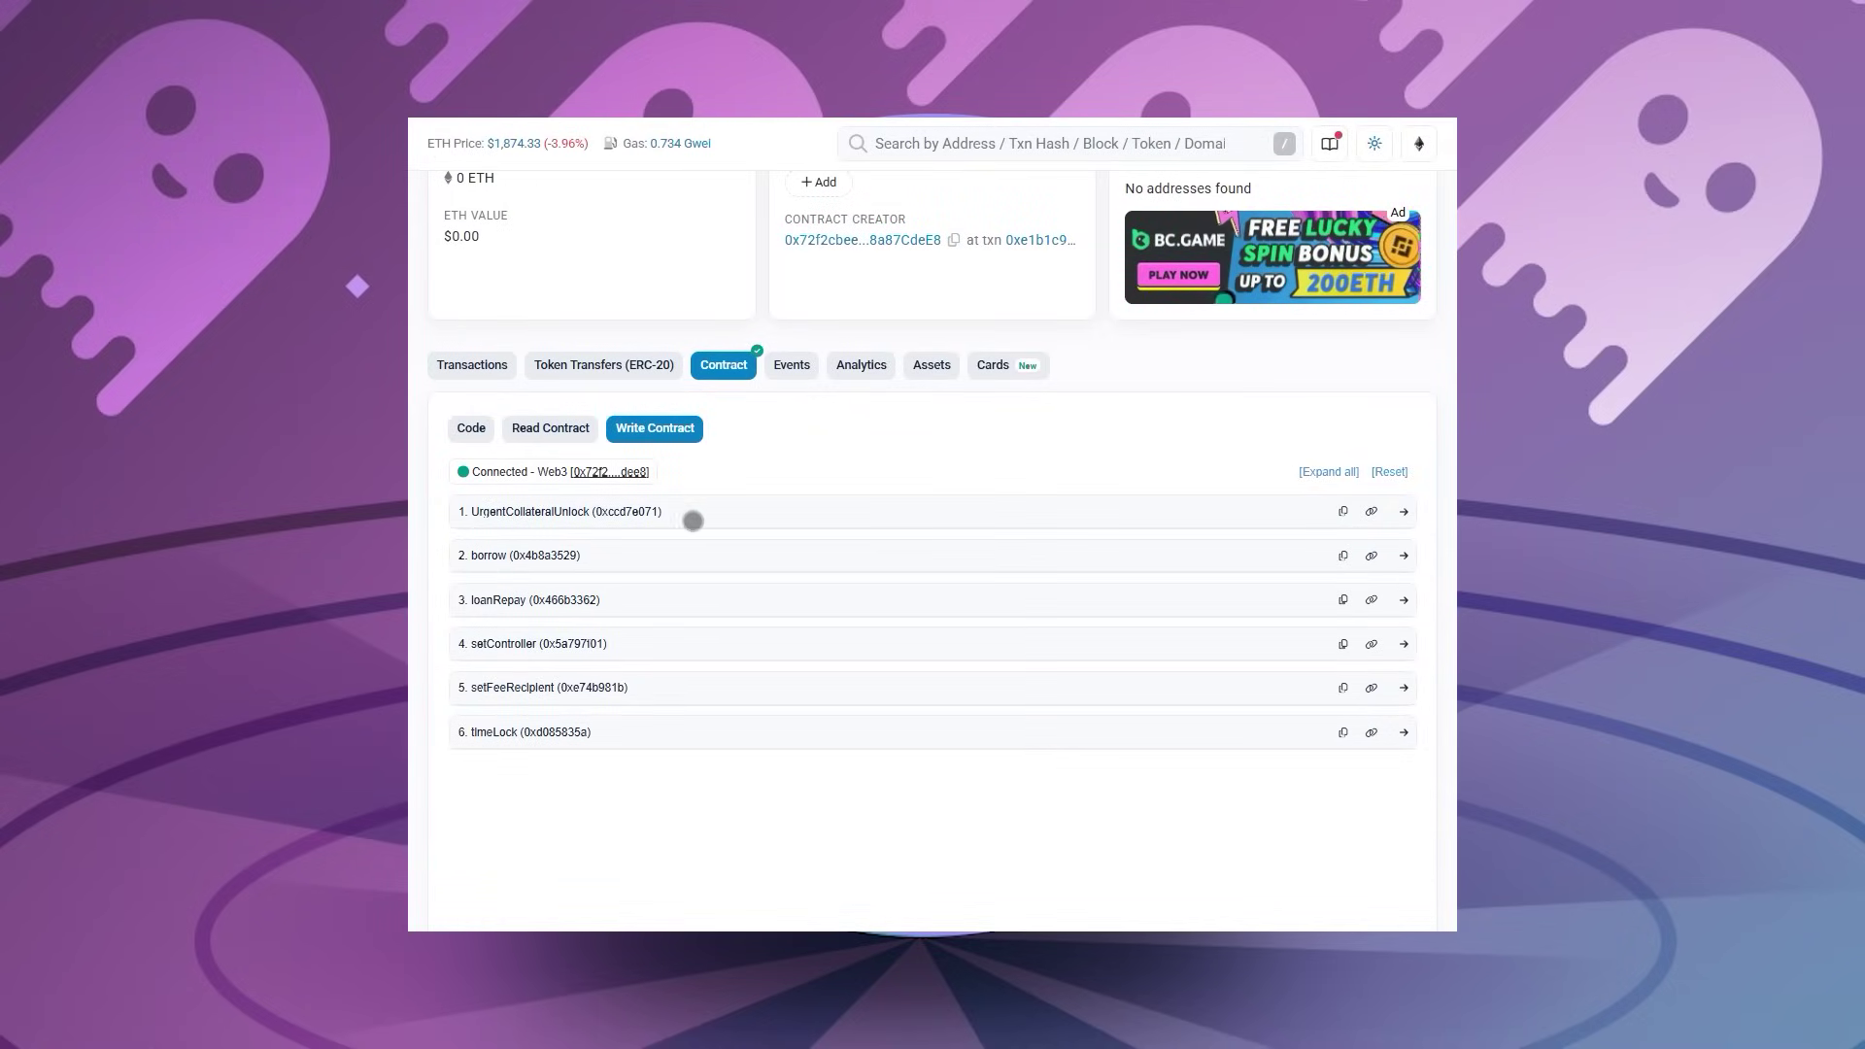
Step: Paste the unlock key into UrgentCollateralUnlock and submit the Write transaction
{"action": "left_click", "coordinate": [772, 514]}
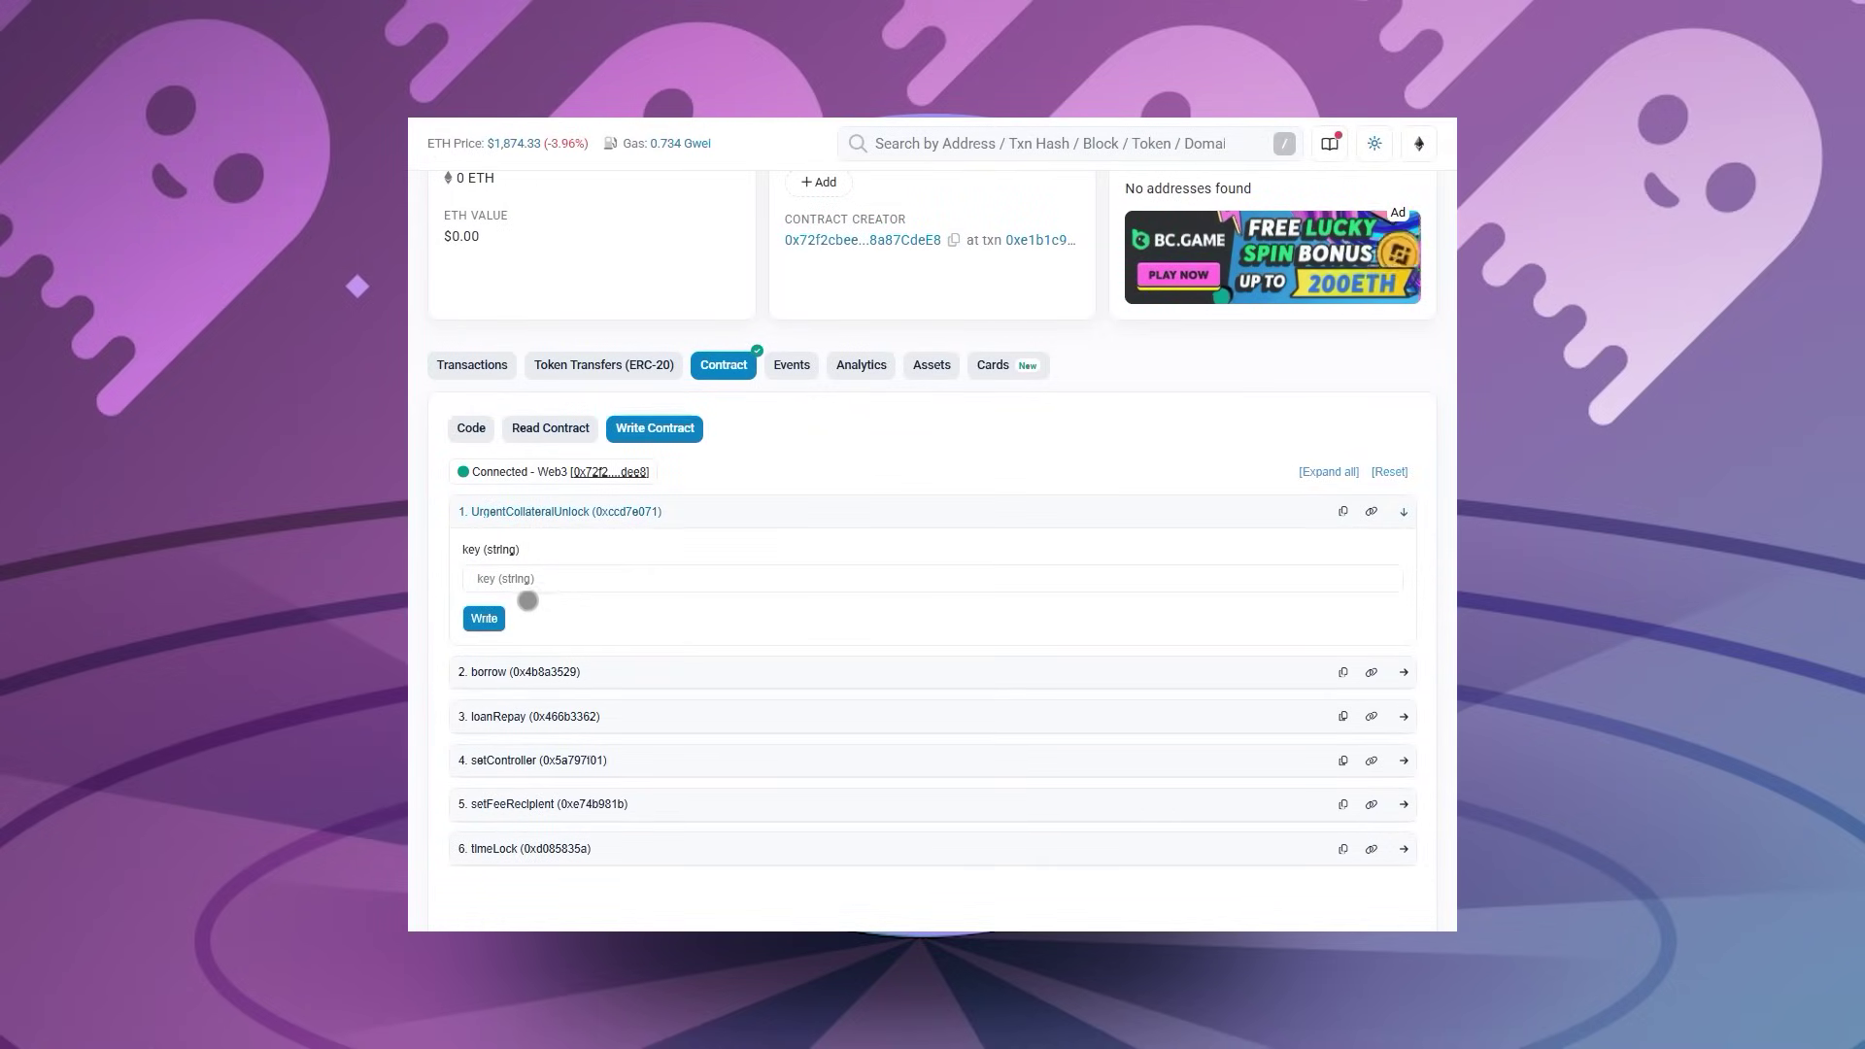
{"action": "left_click", "coordinate": [771, 581]}
{"action": "key", "text": "ctrl+v"}
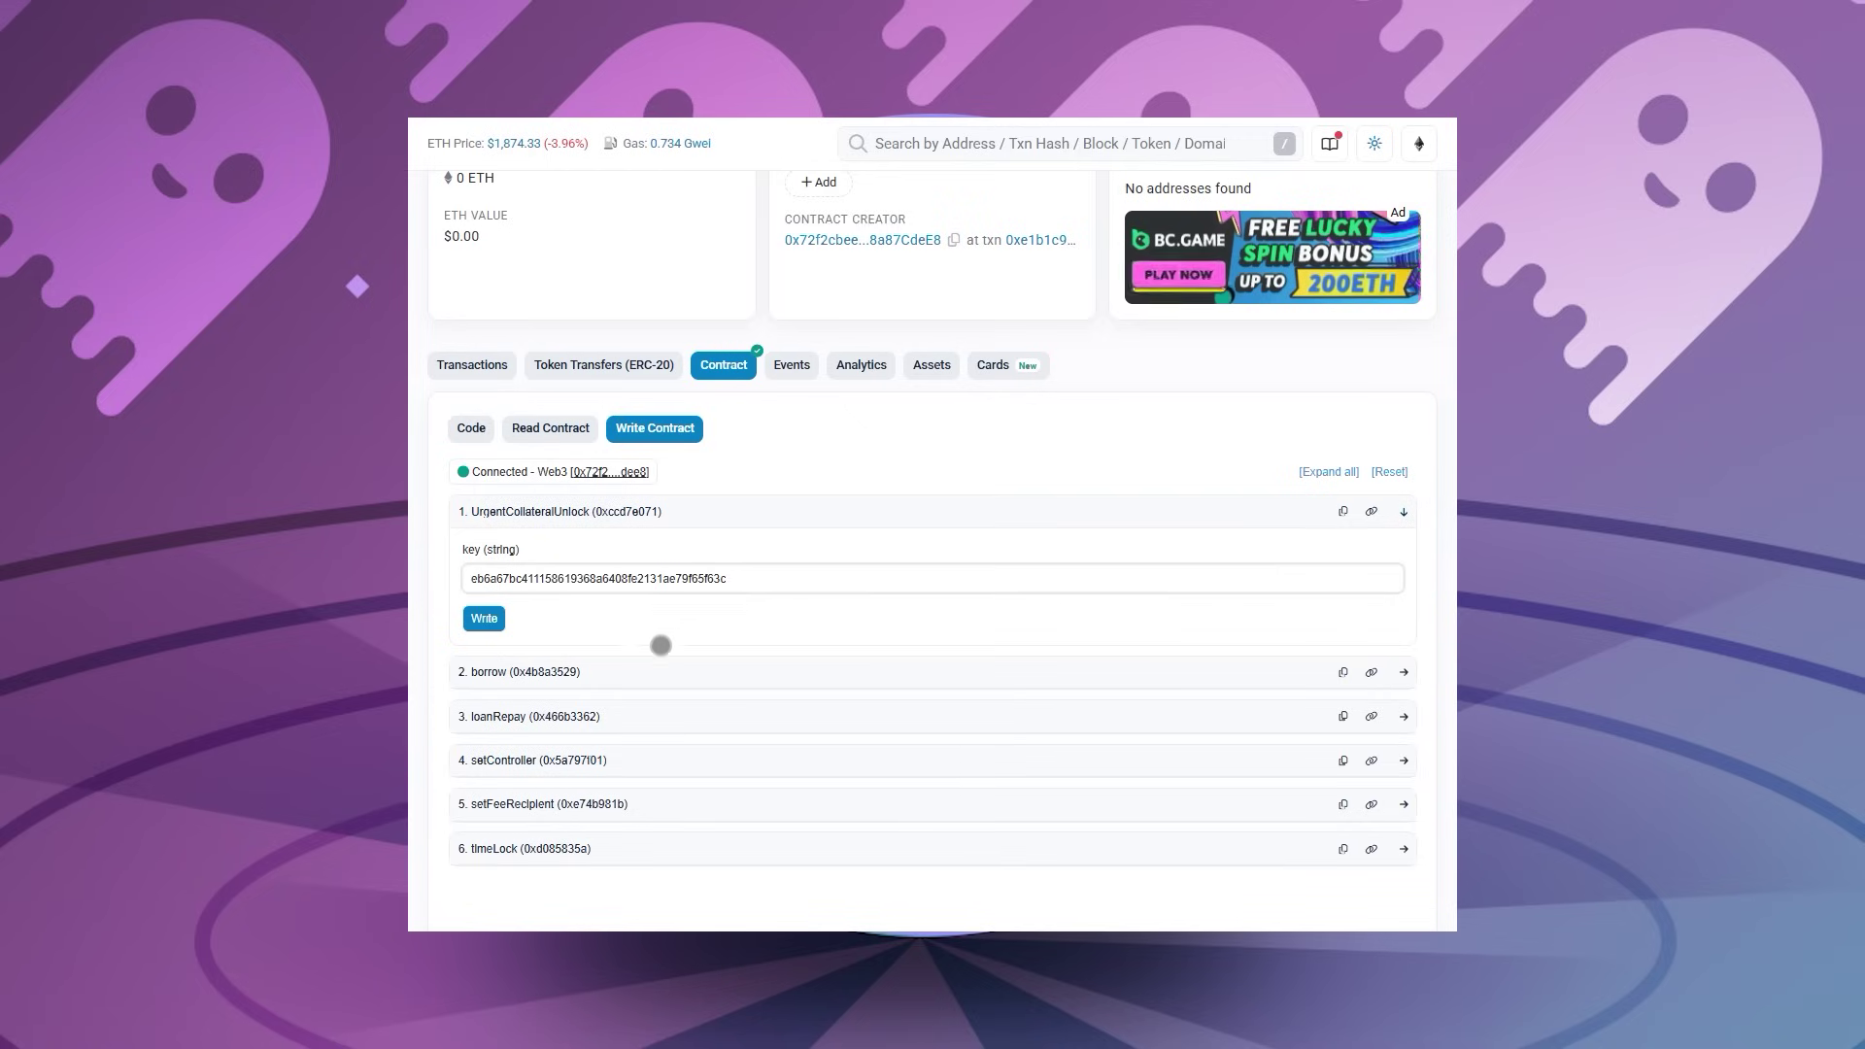
{"action": "left_click", "coordinate": [481, 617]}
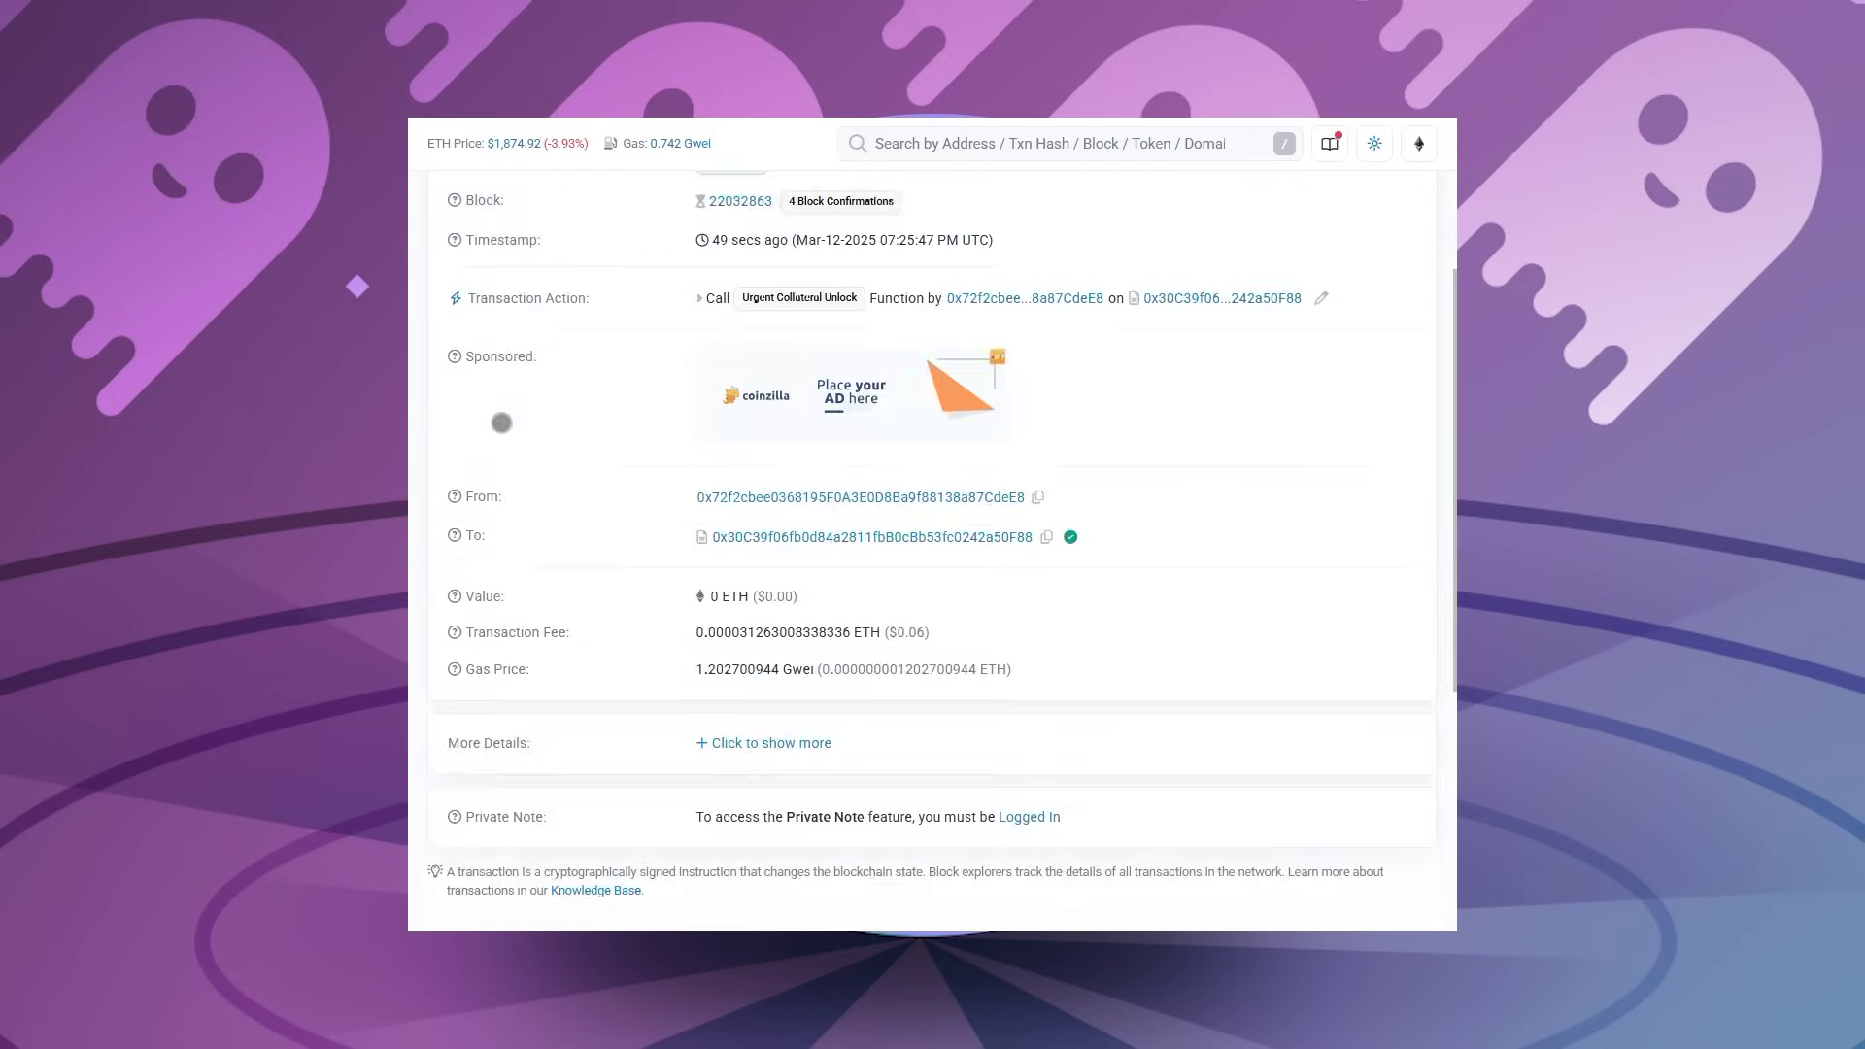
{"action": "scroll", "coordinate": [501, 423], "scroll_direction": "up", "scroll_amount": 5}
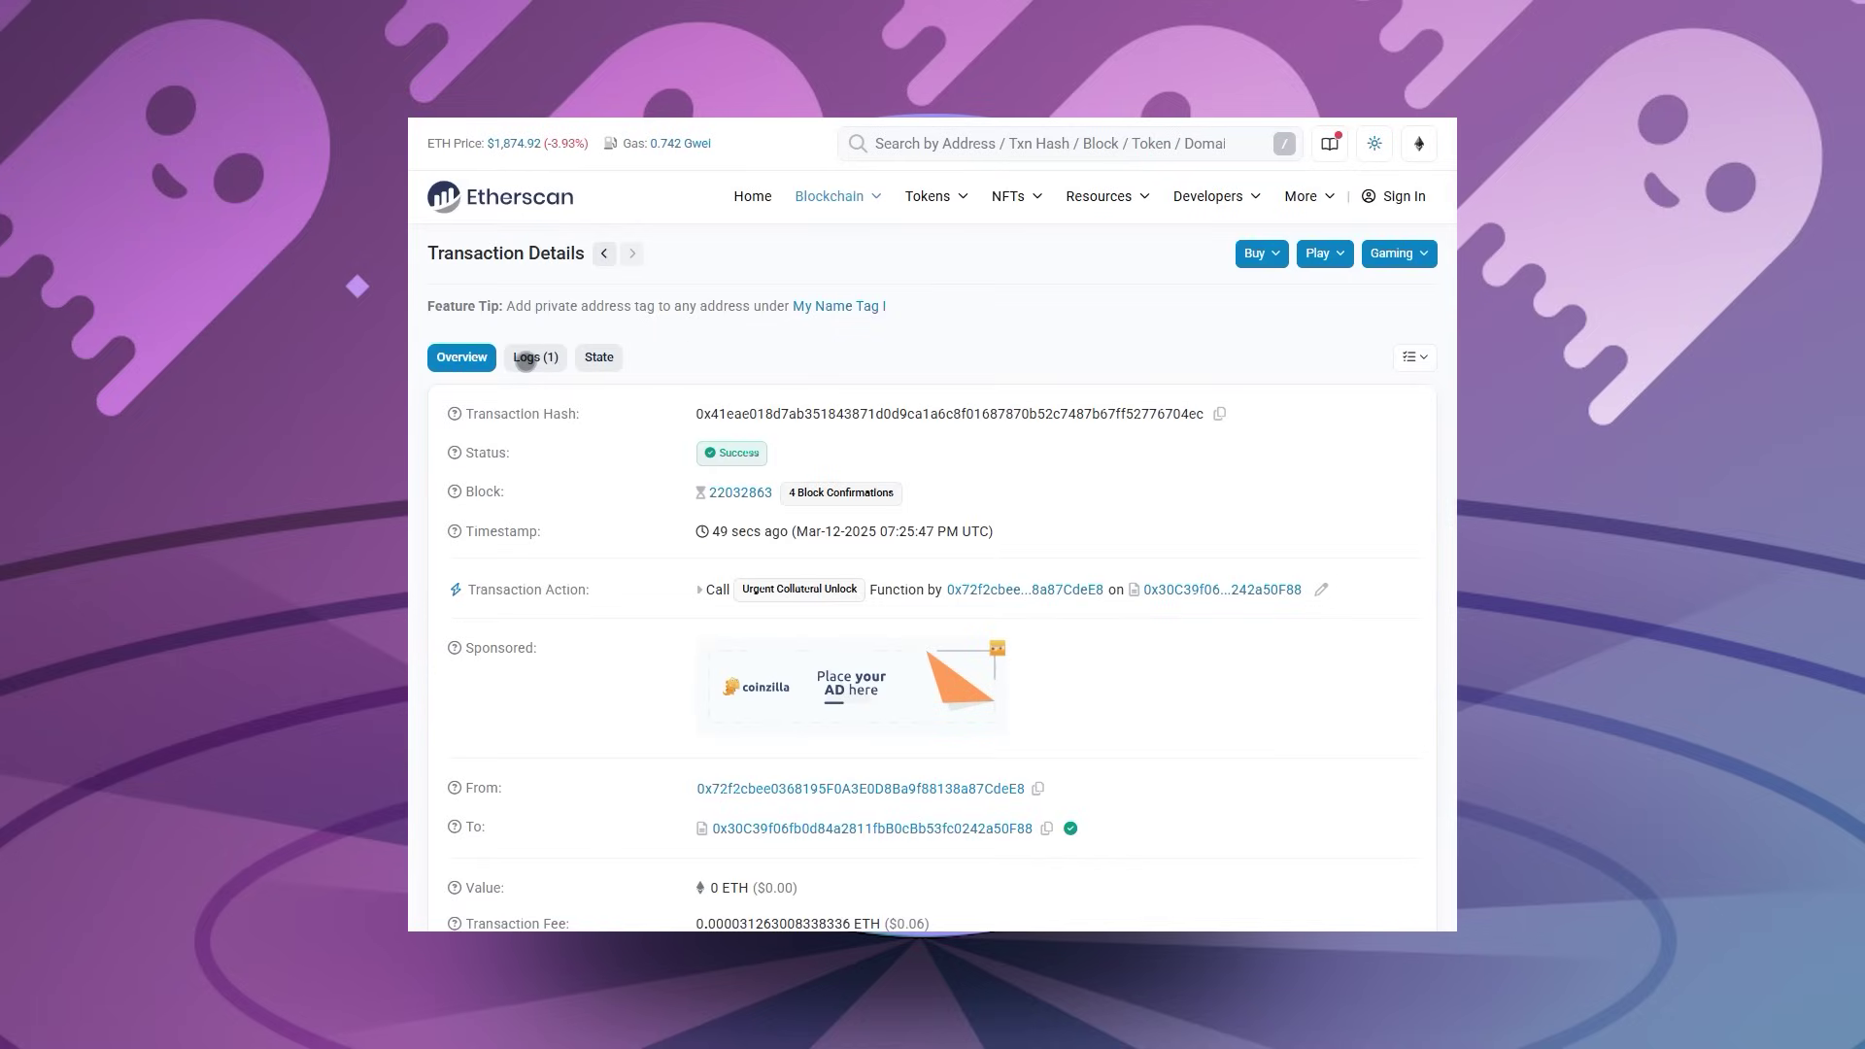
Step: View the transaction's Logs (1) showing the UrgentCollateralUnlockTriggered event
{"action": "left_click", "coordinate": [533, 357]}
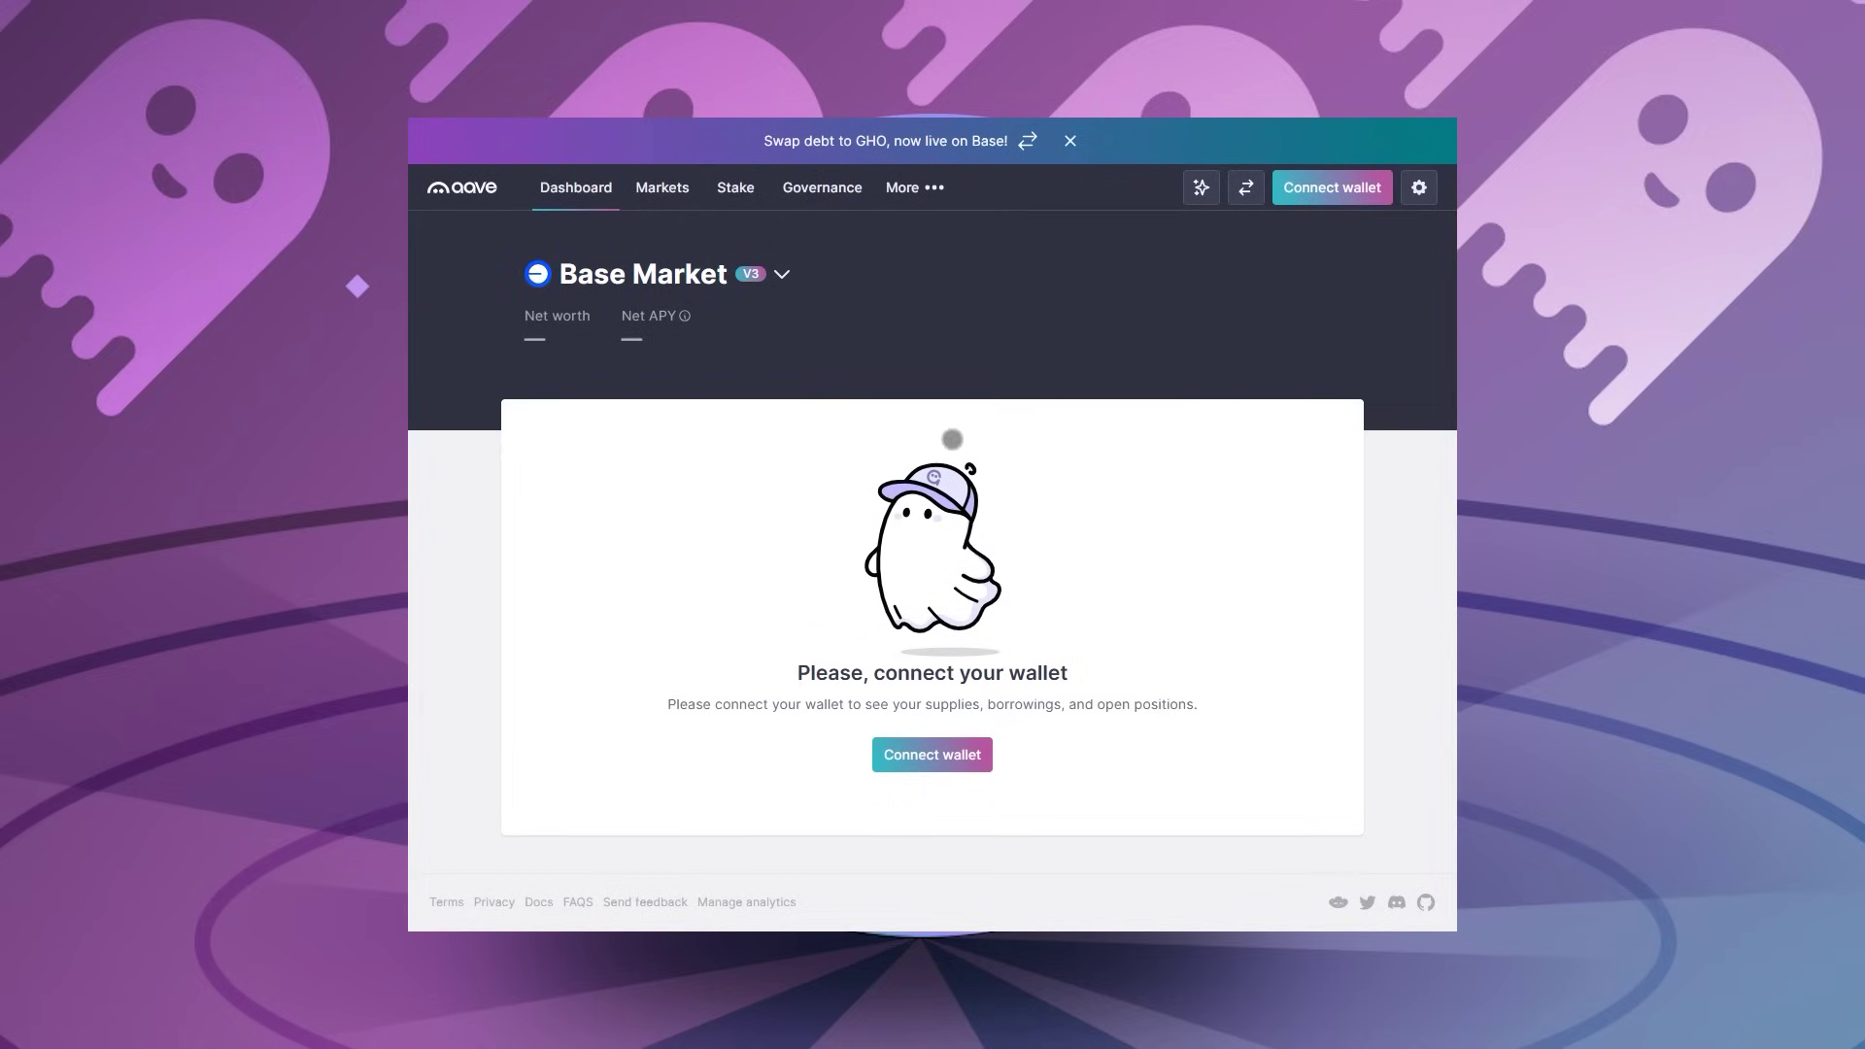
Step: Connect MetaMask to the Base Market dashboard and check the USDC borrow and ETH supply
{"action": "left_click", "coordinate": [933, 754]}
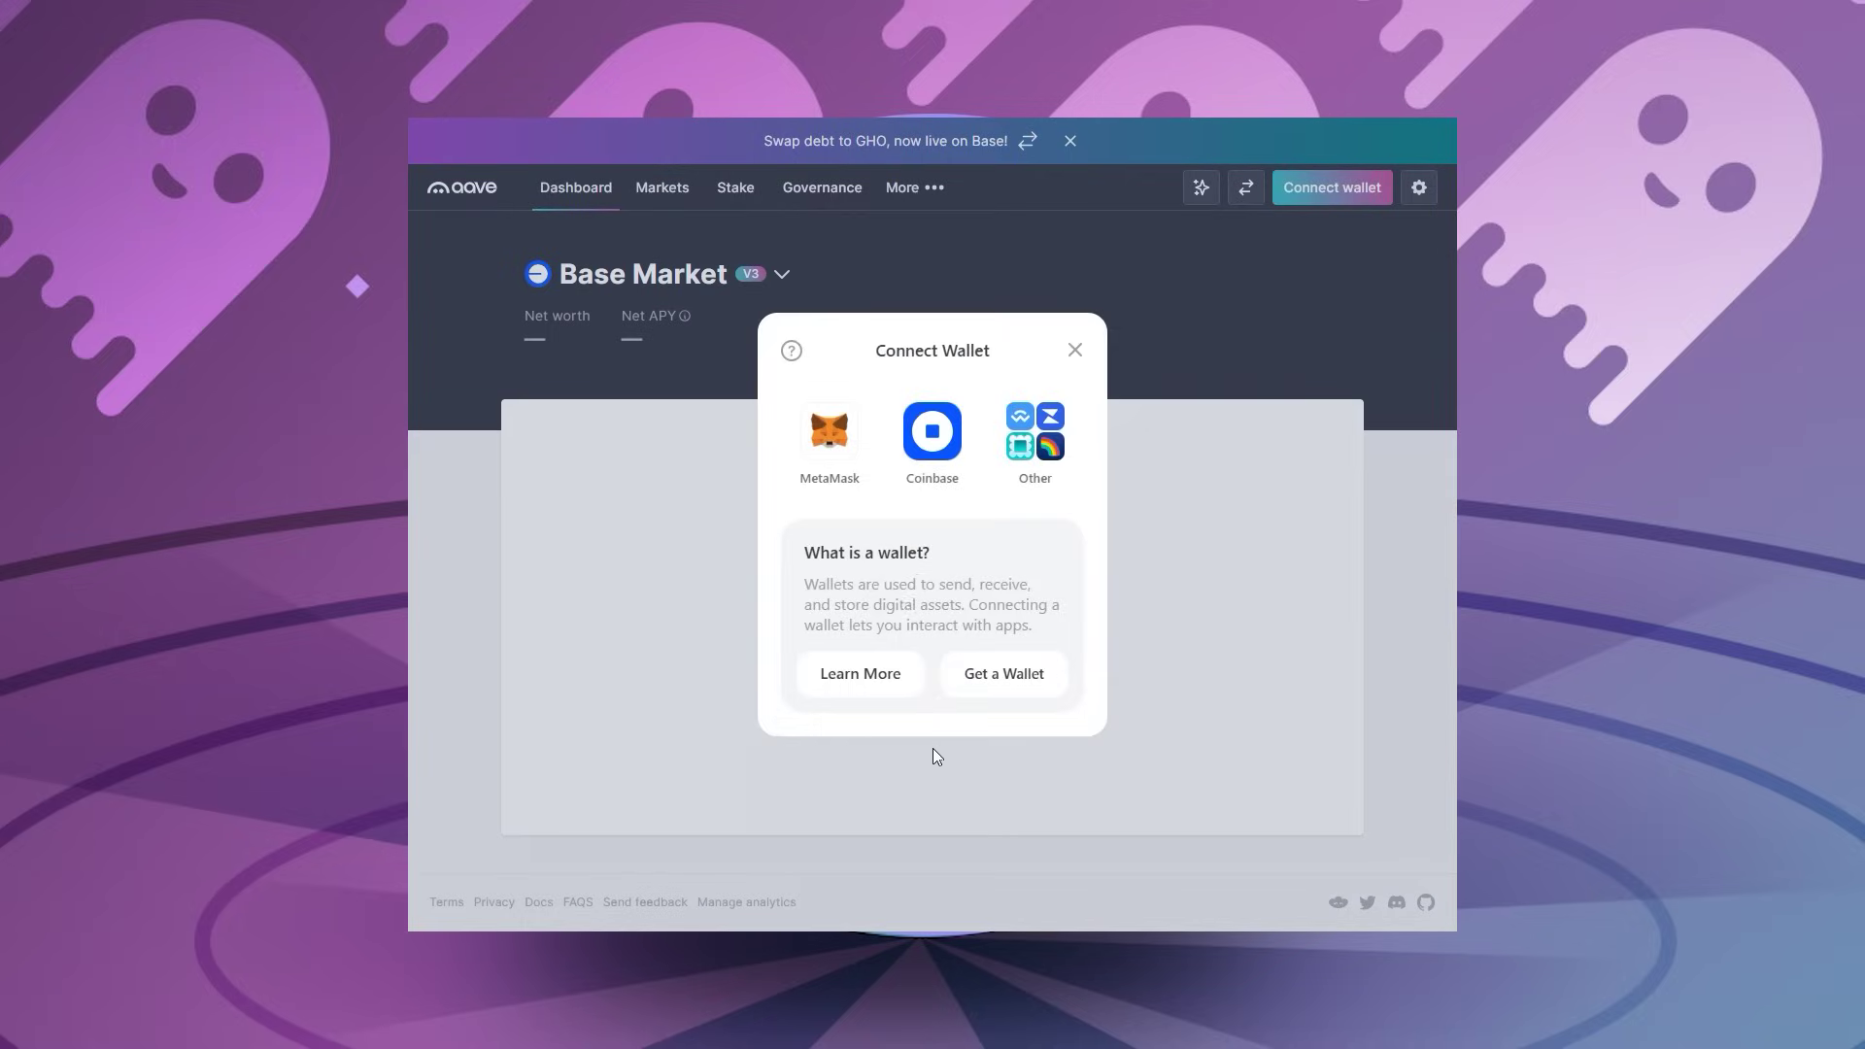
{"action": "left_click", "coordinate": [814, 417]}
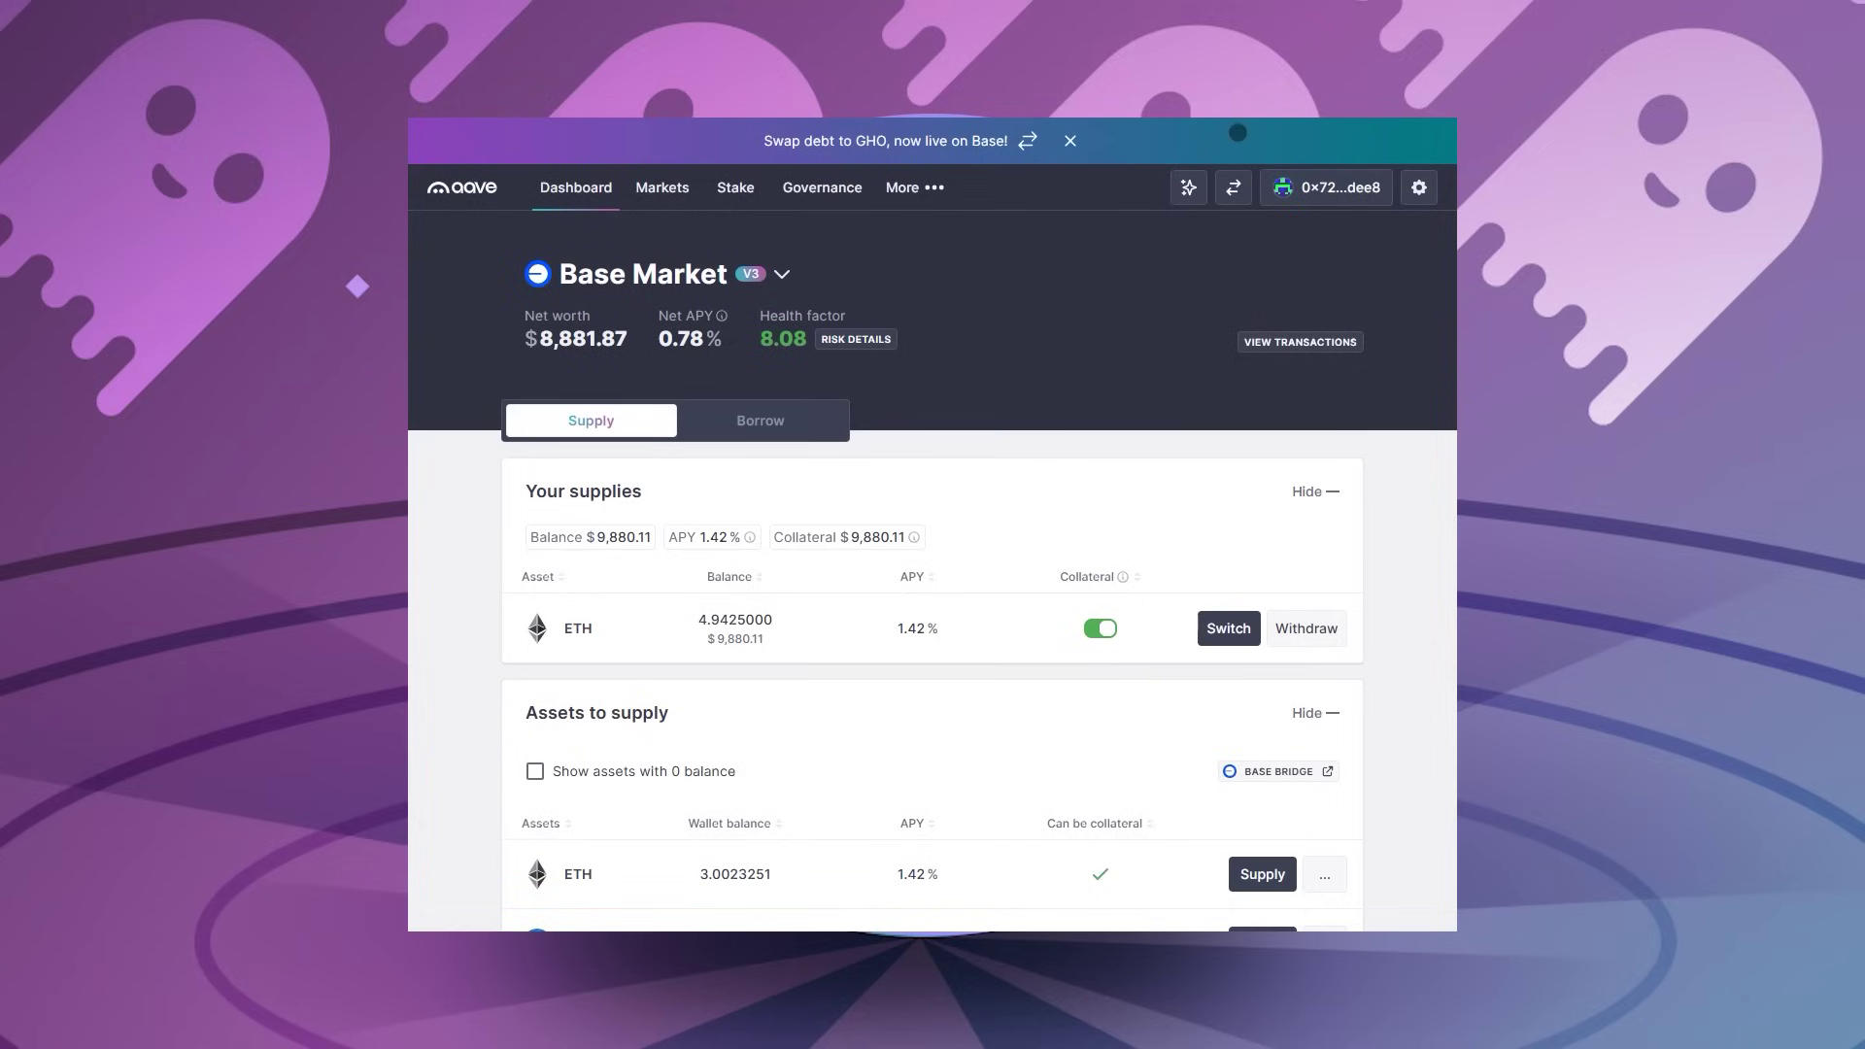
{"action": "left_click", "coordinate": [784, 425]}
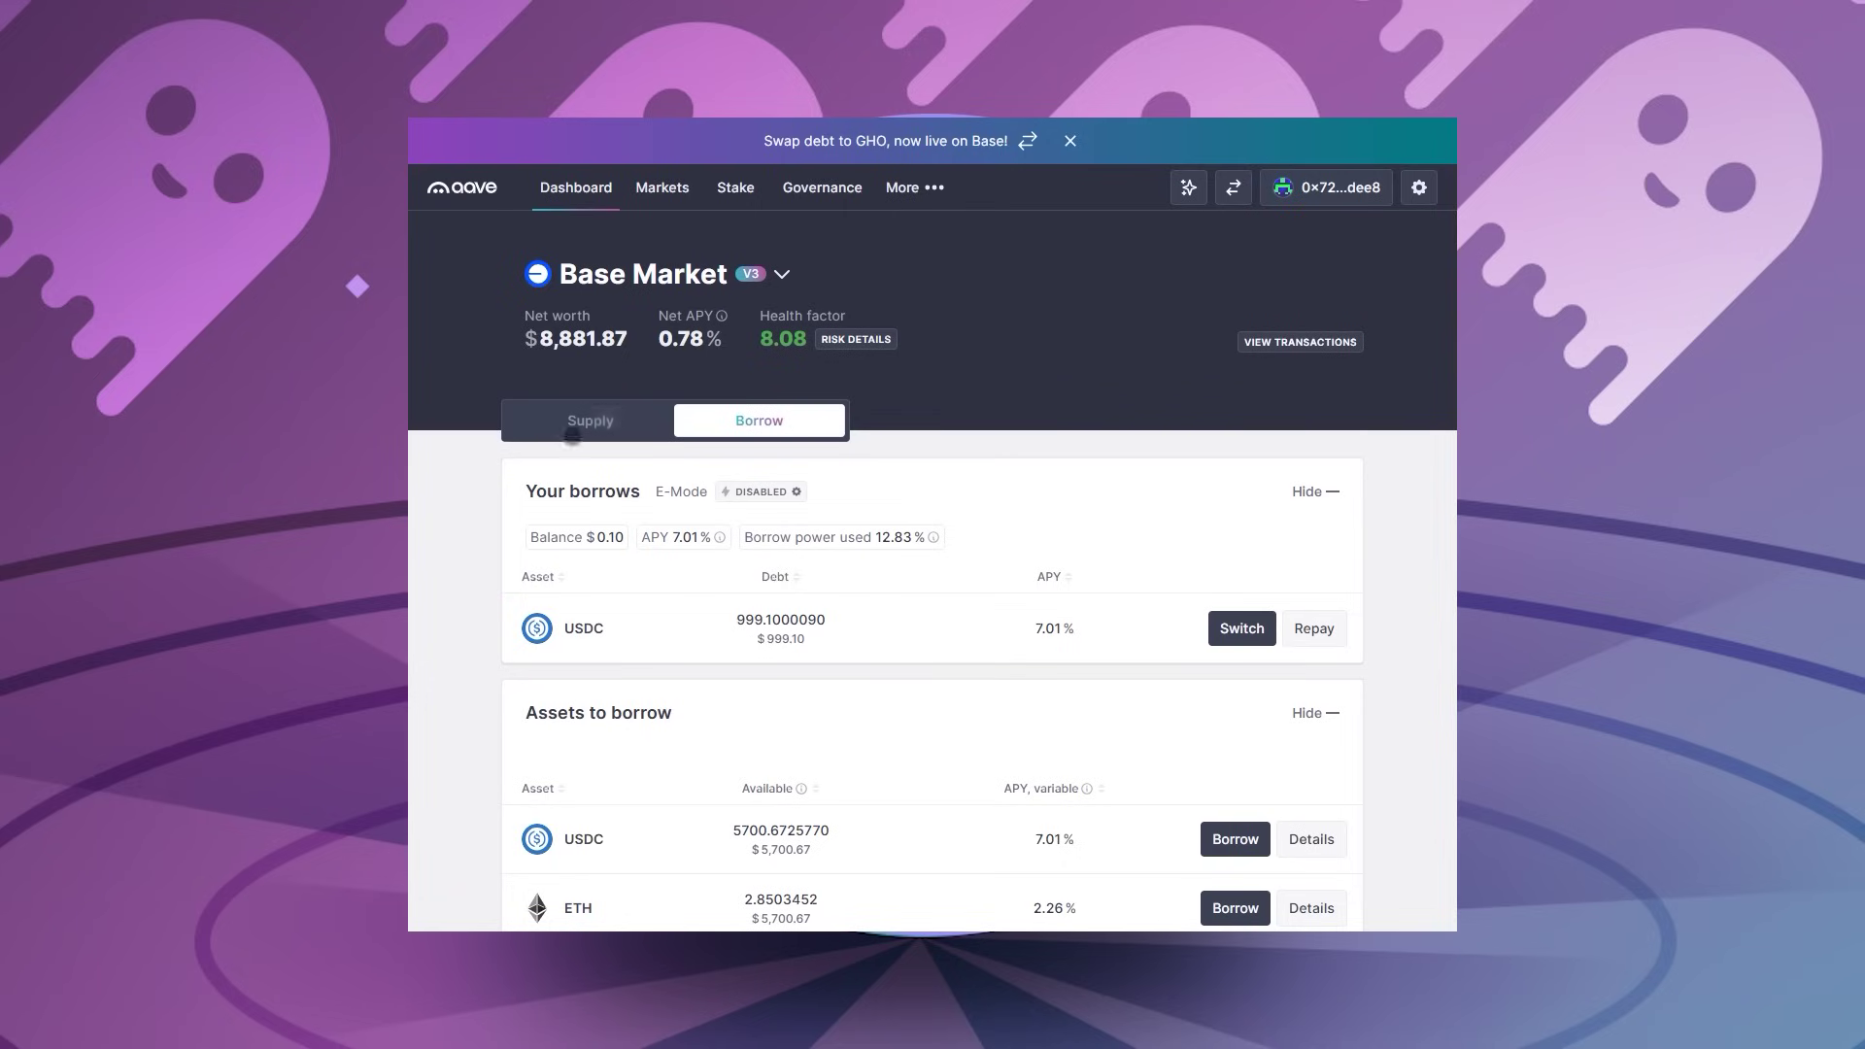
{"action": "left_click", "coordinate": [608, 417]}
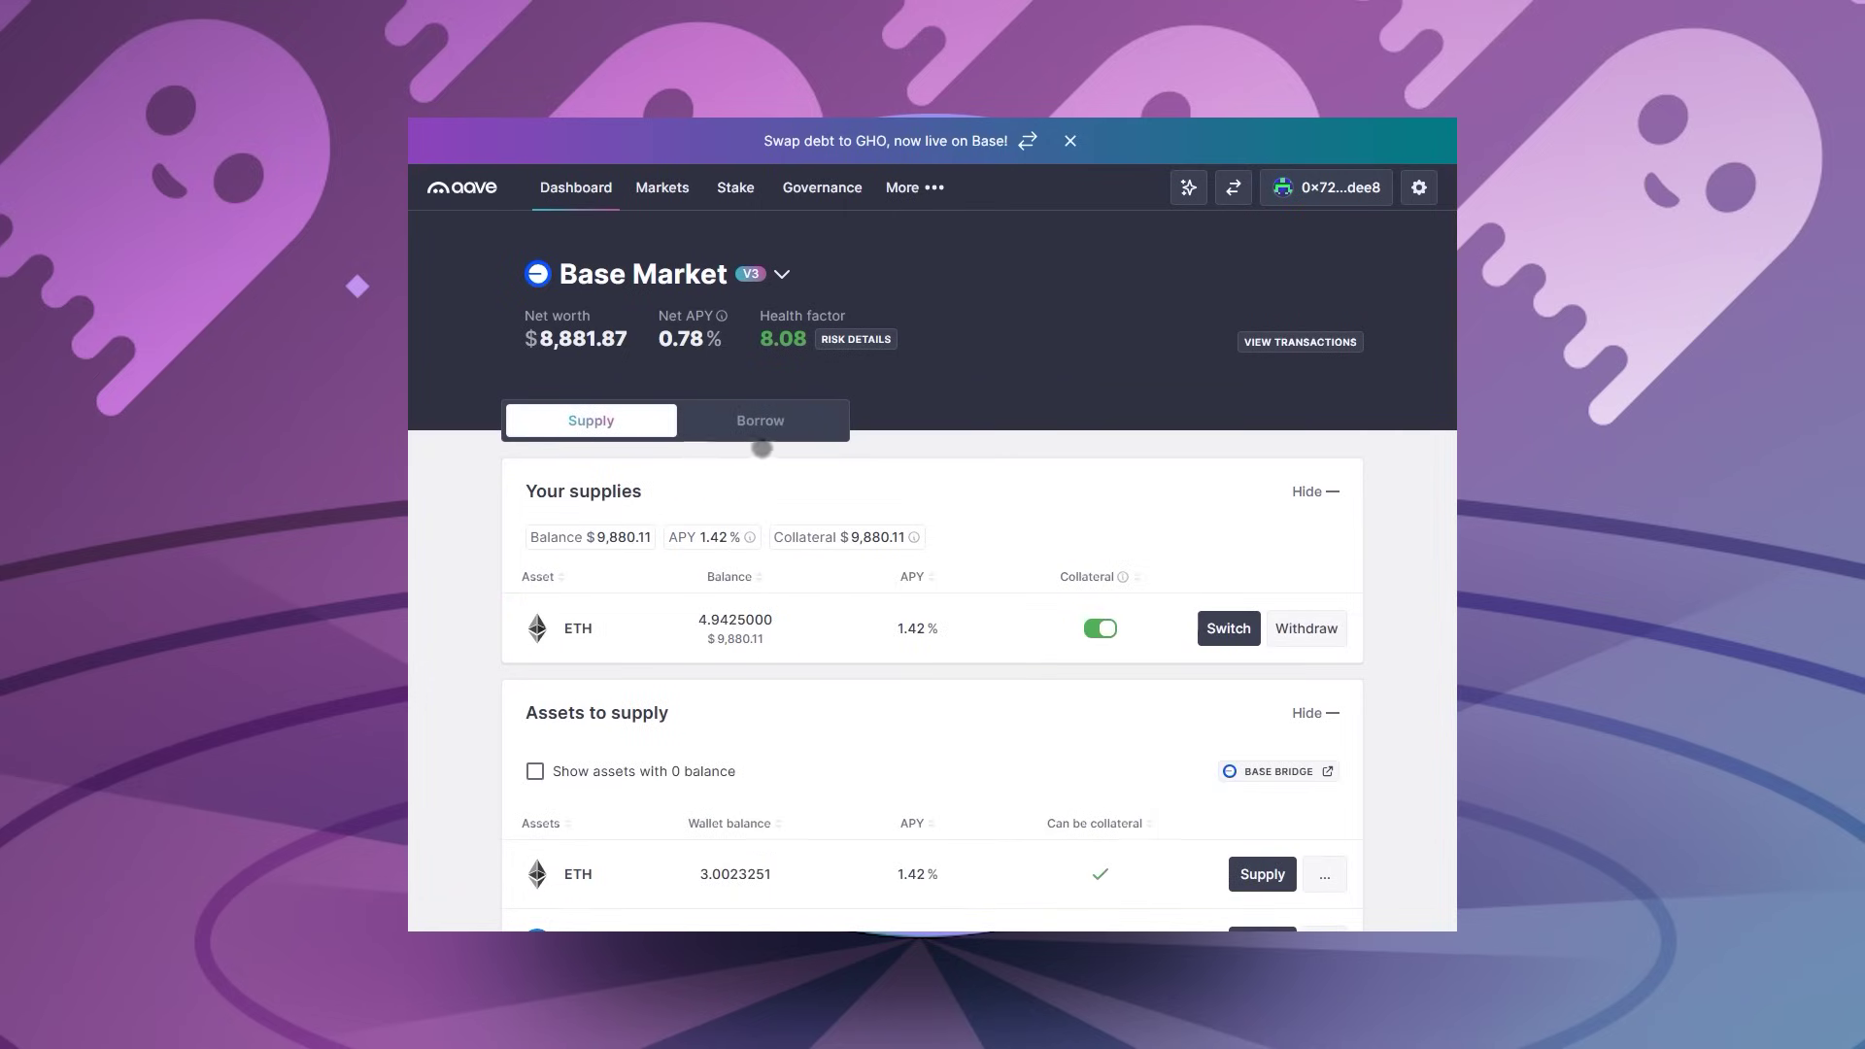
Step: Toggle off ETH collateral under Your supplies and confirm Disable ETH as collateral
{"action": "left_click", "coordinate": [1101, 629]}
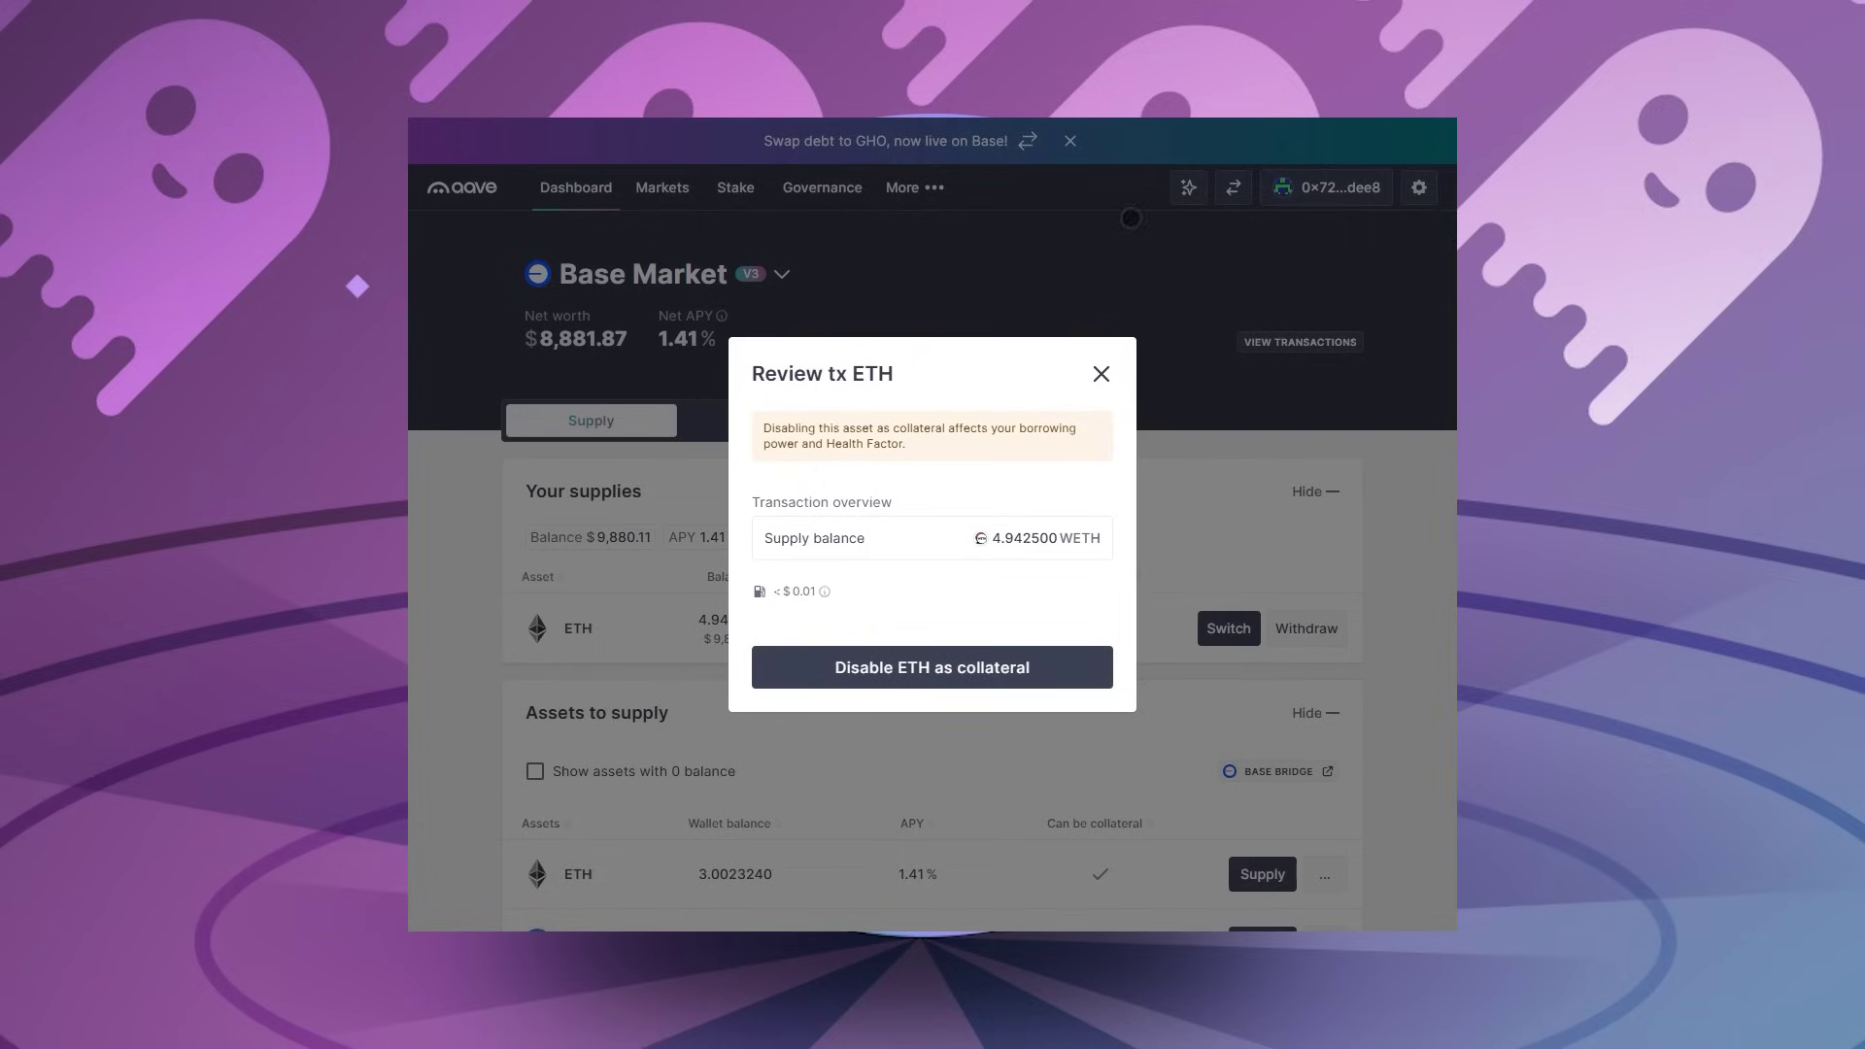
{"action": "left_click", "coordinate": [965, 673]}
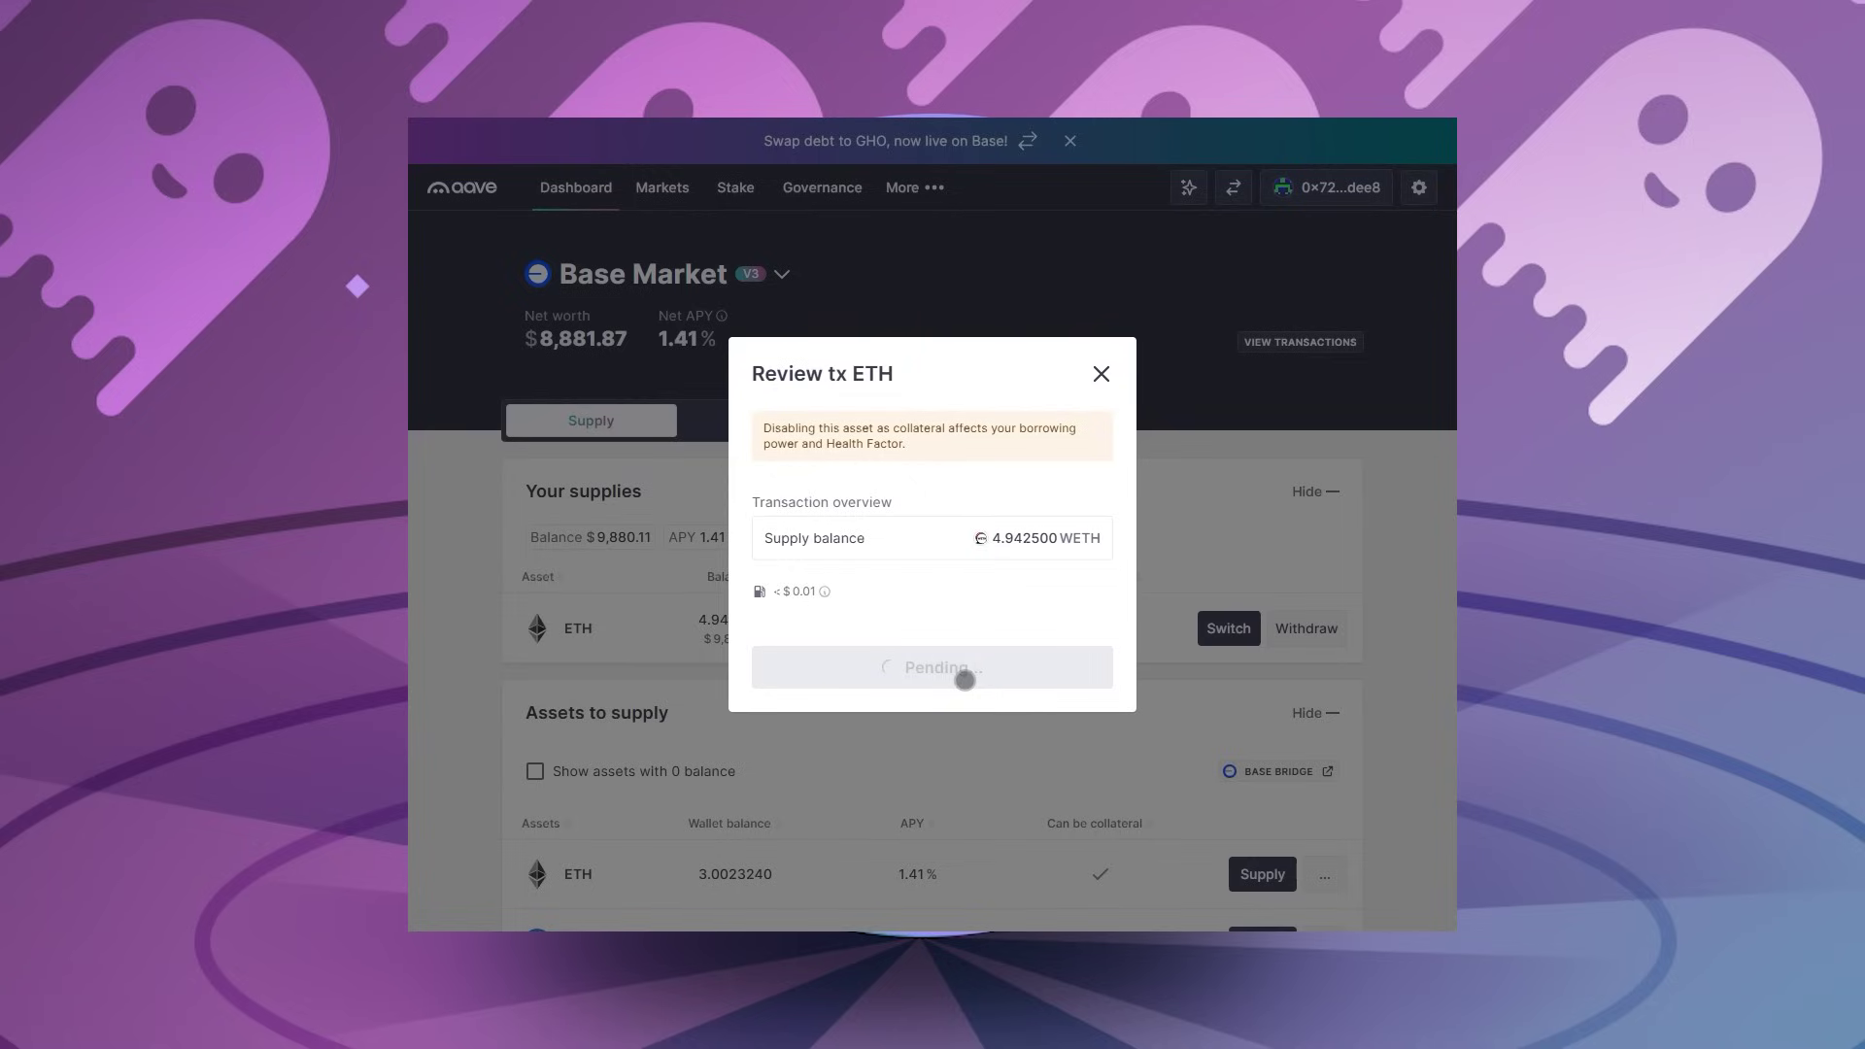